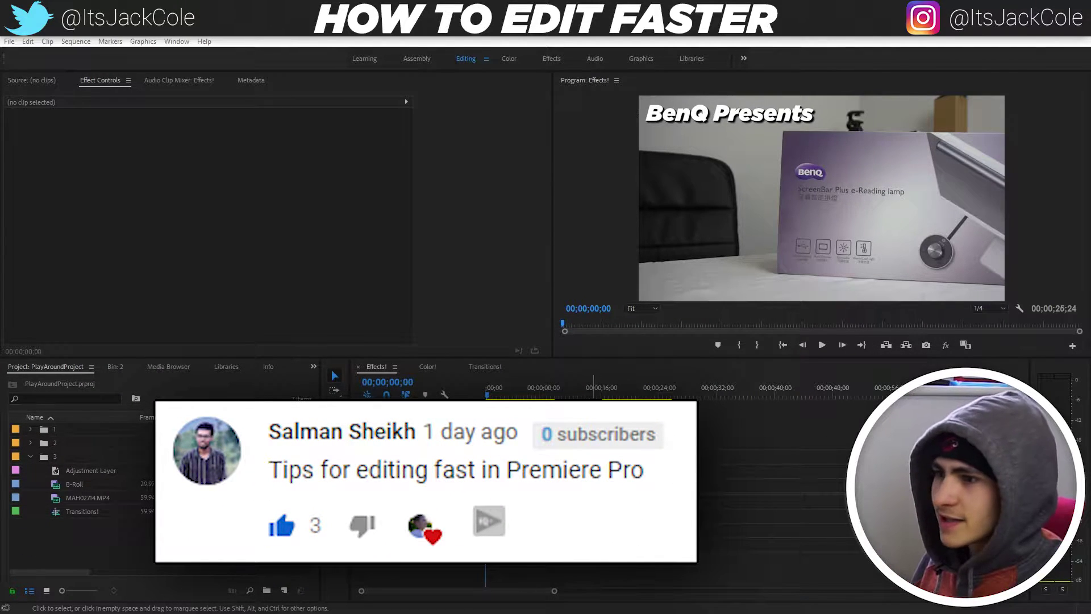
# - Play back the four titled clips at the start of the Effects! sequence to review their moving text
pyautogui.click(593, 483)
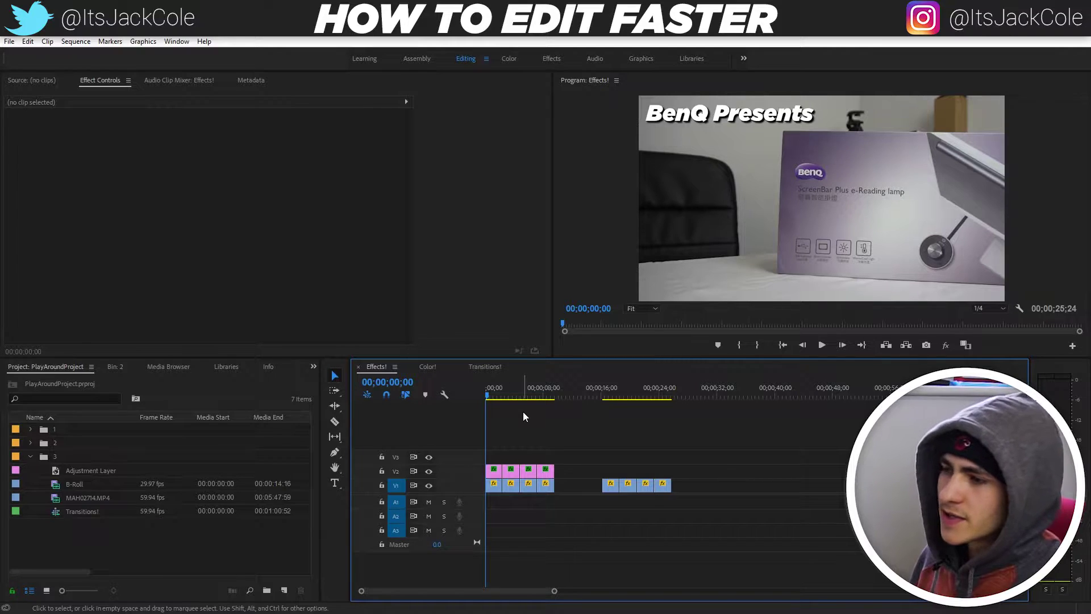
pyautogui.press('space')
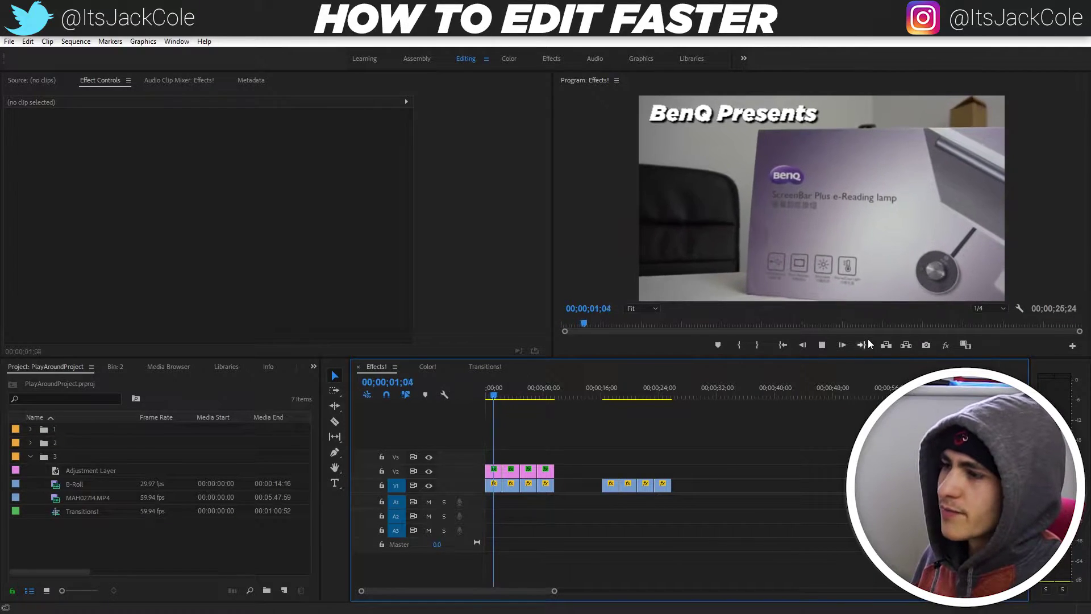
pyautogui.press('space')
pyautogui.moveTo(505, 394); pyautogui.dragTo(459, 399)
pyautogui.press('space')
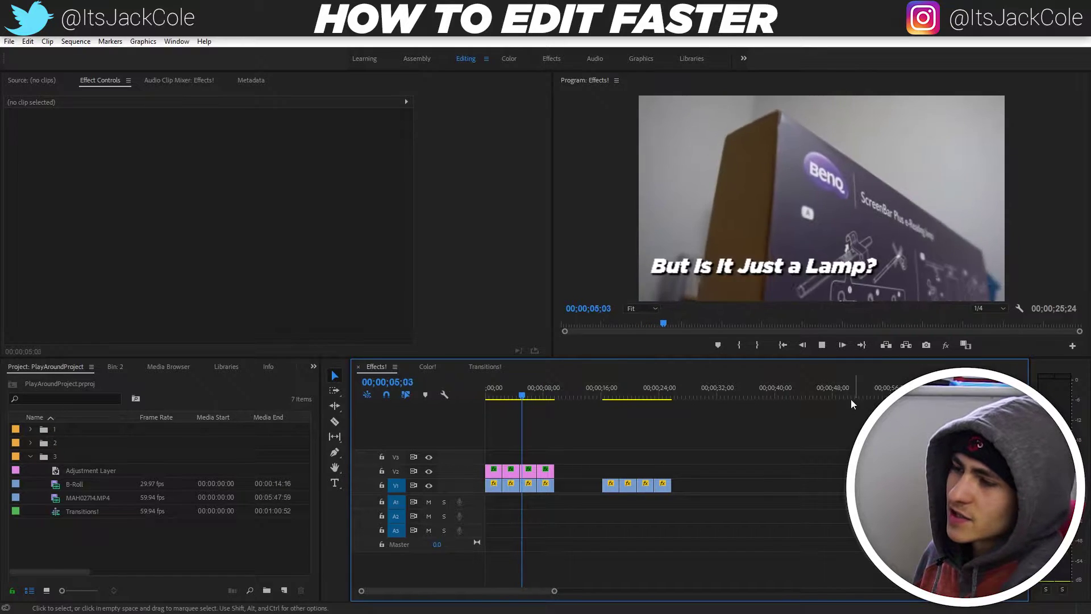
pyautogui.press('space')
pyautogui.press('space')
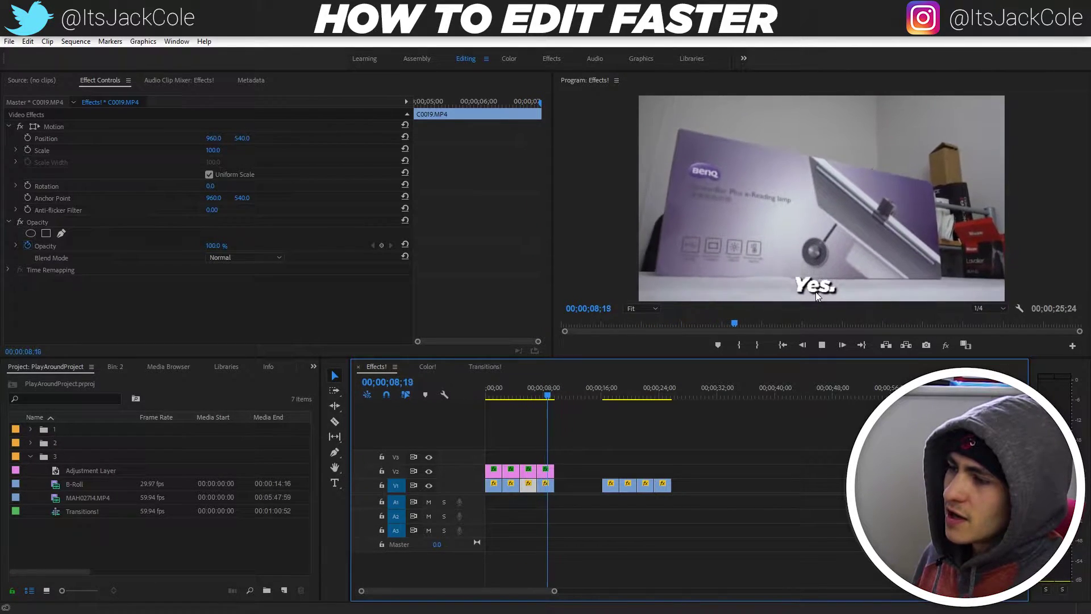
pyautogui.press('space')
pyautogui.moveTo(551, 395); pyautogui.dragTo(483, 400)
pyautogui.click(586, 429)
pyautogui.press('space')
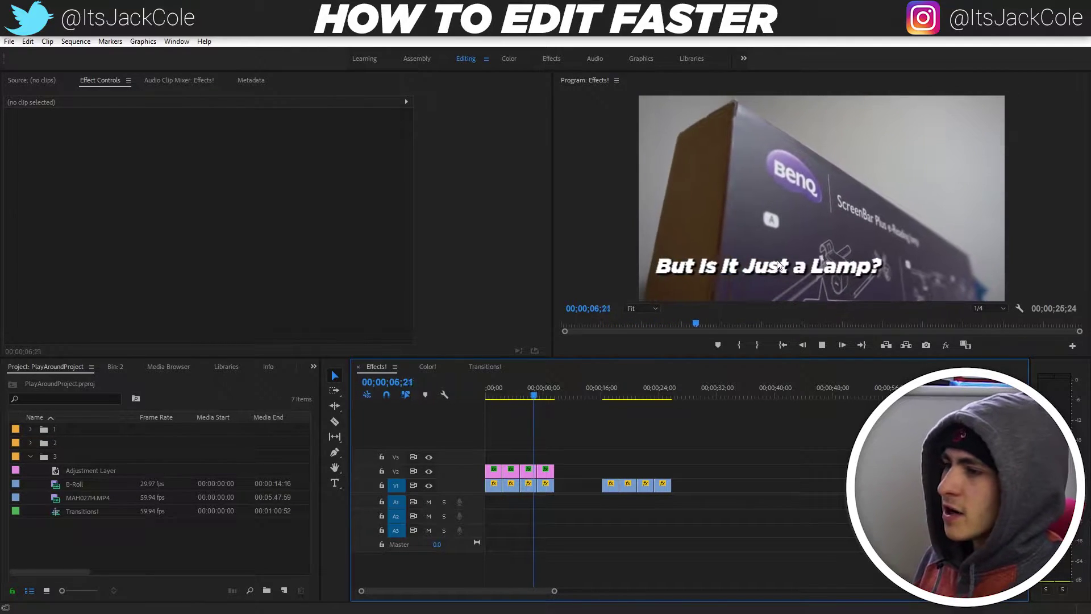
pyautogui.press('space')
pyautogui.press('d')
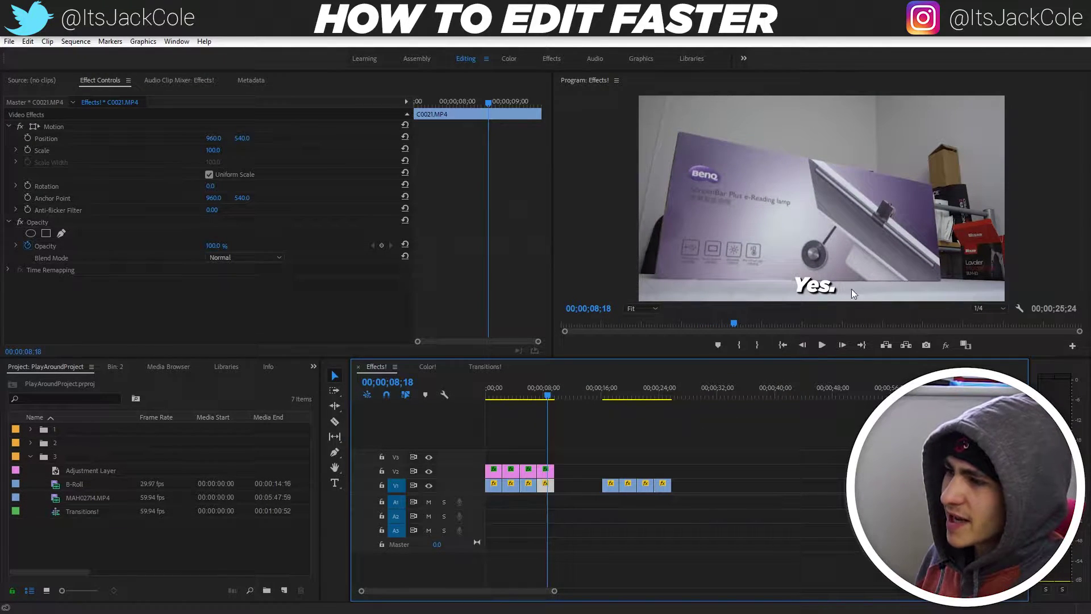
pyautogui.click(699, 431)
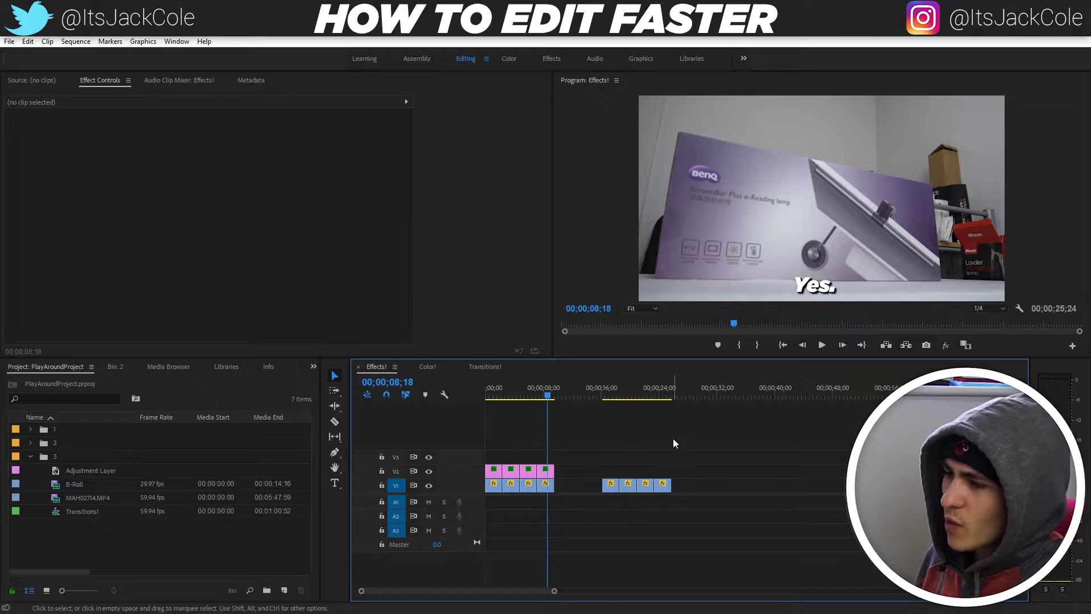
# - Add a text graphic reading "EXAMPLE" over the first untitled clip, starting at 00;00;16;06
pyautogui.click(605, 399)
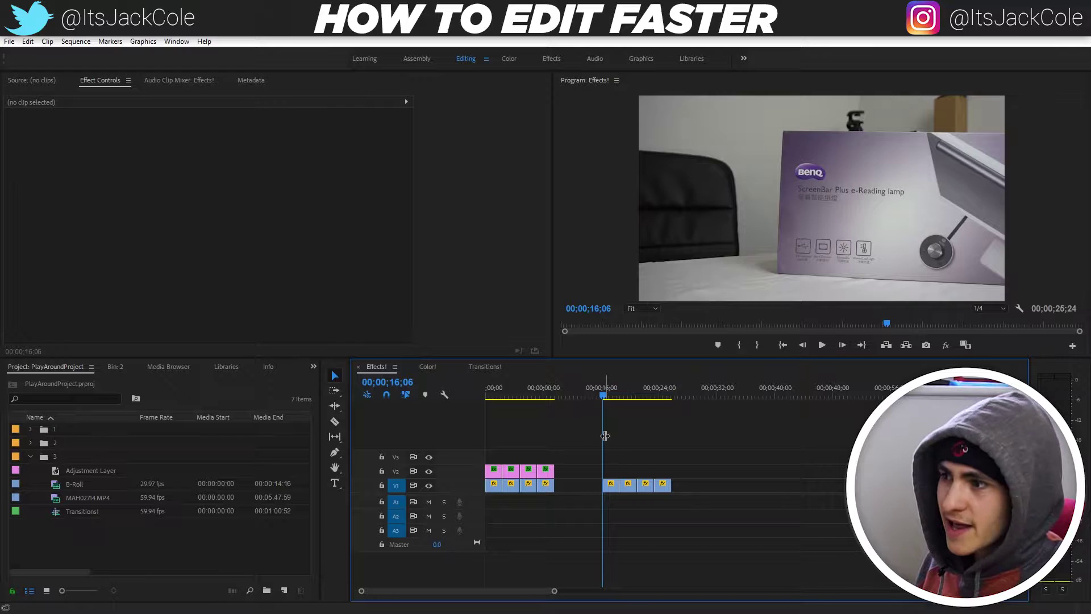
pyautogui.press('t')
pyautogui.click(781, 204)
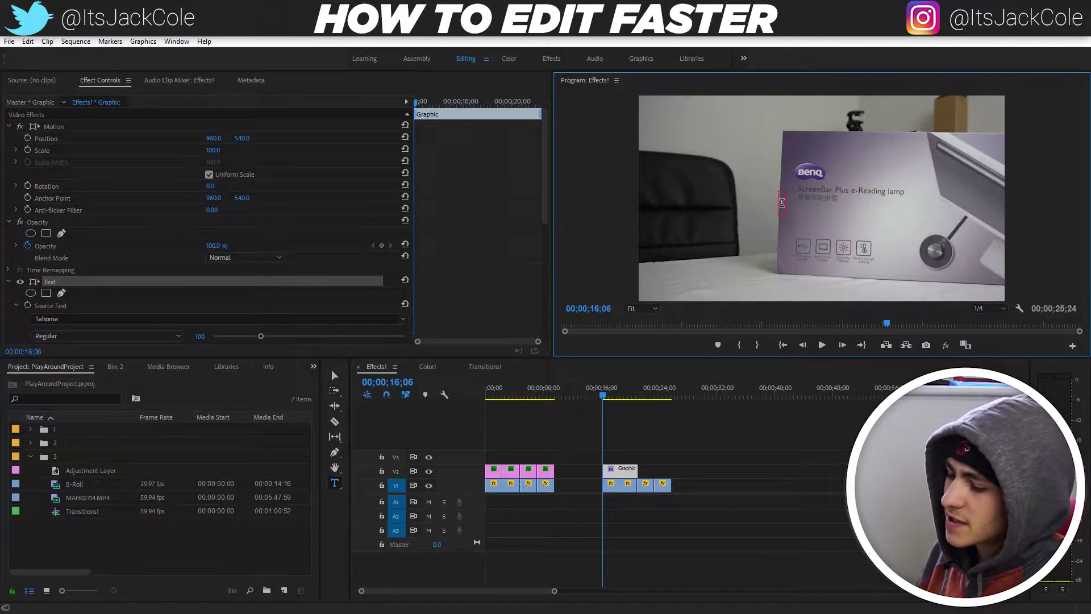
pyautogui.write('EXAMPLE')
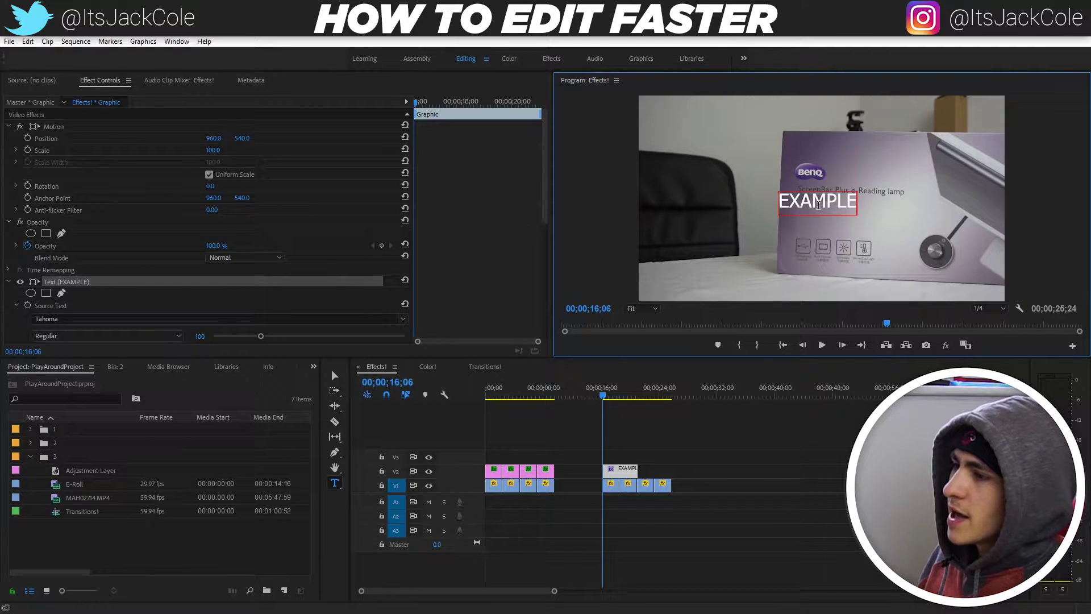
# - Set the EXAMPLE text's font to Gotham Ultra Italic and centre it in the frame
pyautogui.hotkey('ctrl', 'a')
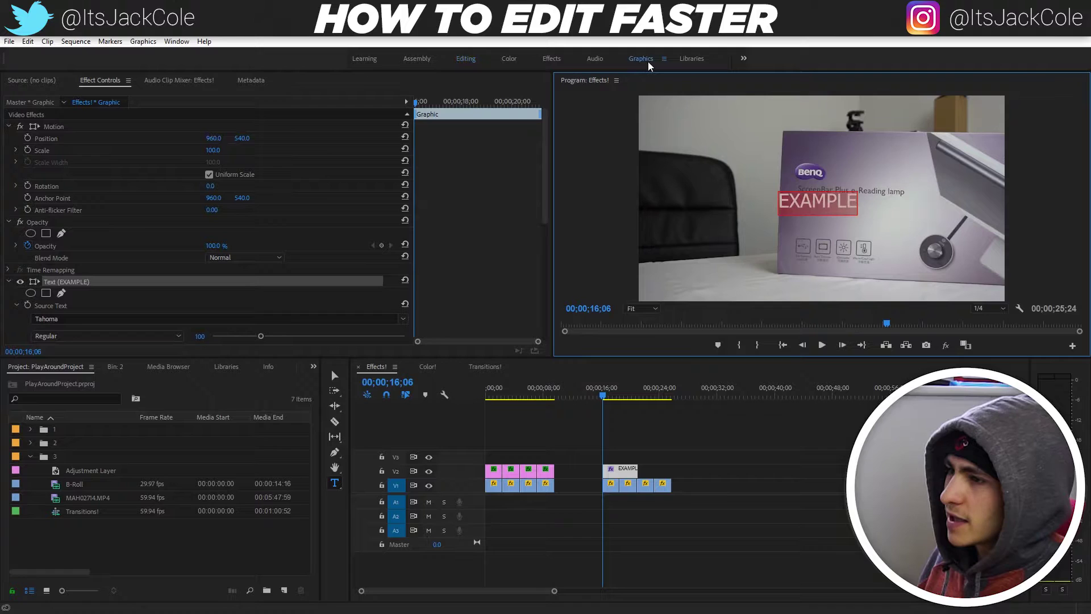
pyautogui.click(644, 59)
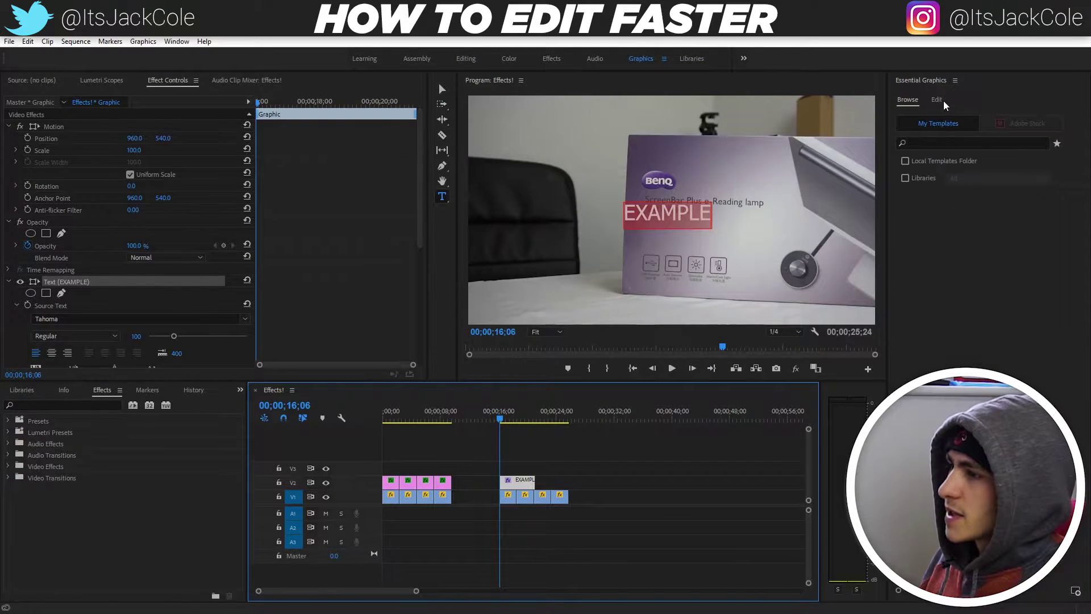
pyautogui.click(937, 100)
pyautogui.click(943, 347)
pyautogui.write('GOTH')
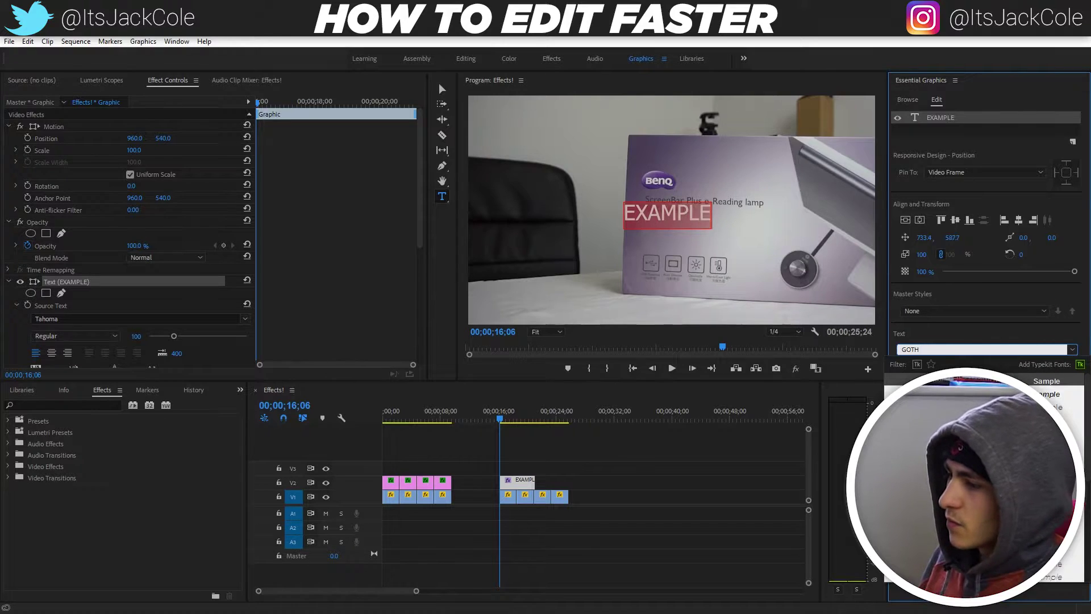
pyautogui.click(960, 394)
pyautogui.click(921, 221)
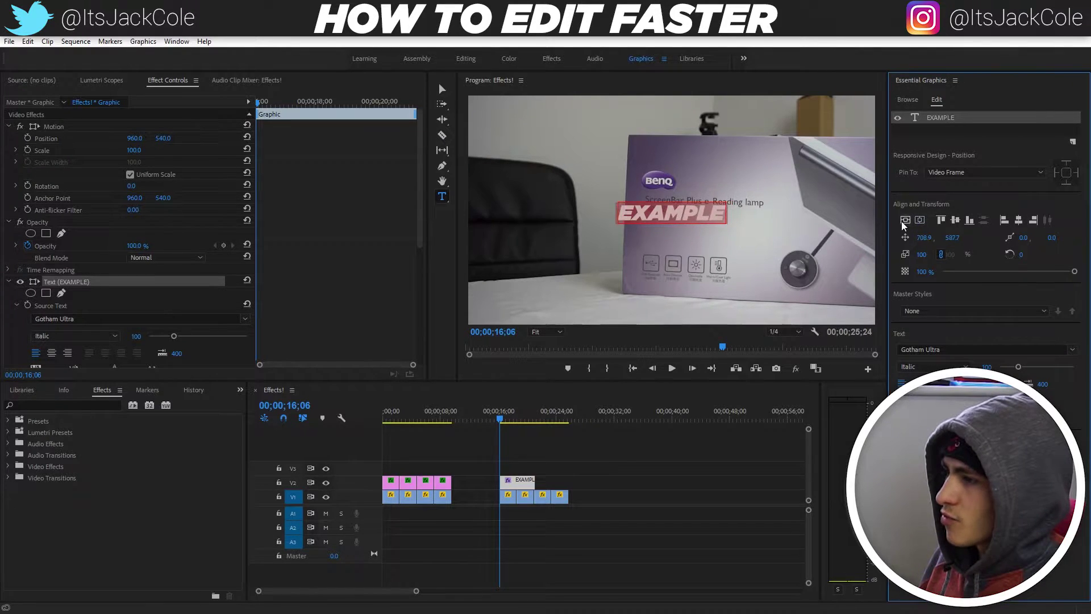
# - Enlarge the EXAMPLE text to a font size of 125 and centre it in the frame again
pyautogui.moveTo(1023, 369)
pyautogui.mouseDown()
pyautogui.moveTo(1036, 368)
pyautogui.moveTo(1026, 367)
pyautogui.mouseUp()
pyautogui.click(920, 222)
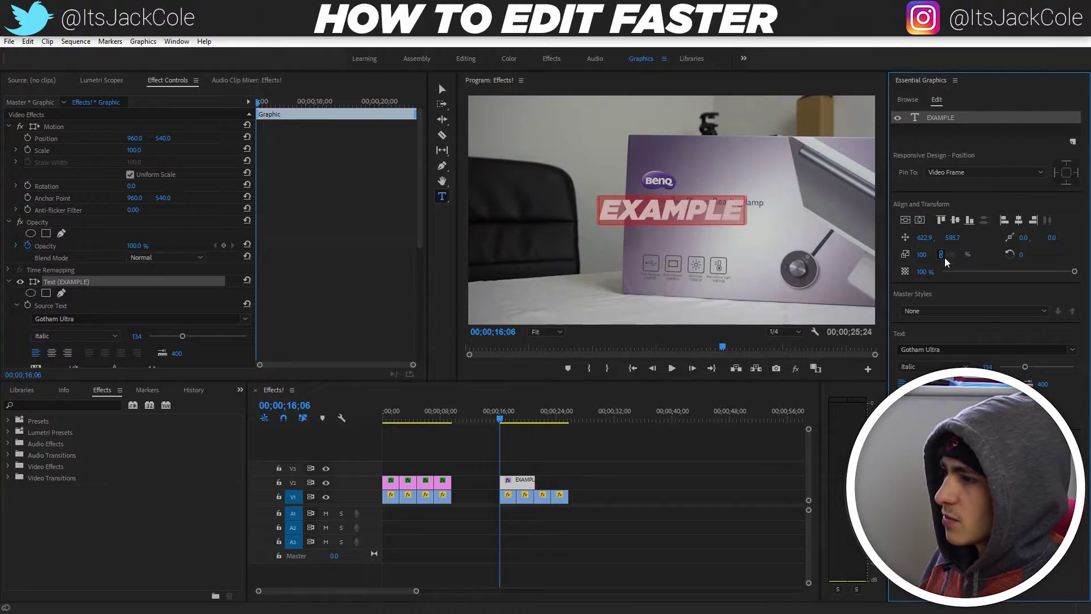
pyautogui.moveTo(1027, 370); pyautogui.dragTo(1023, 368)
pyautogui.click(920, 222)
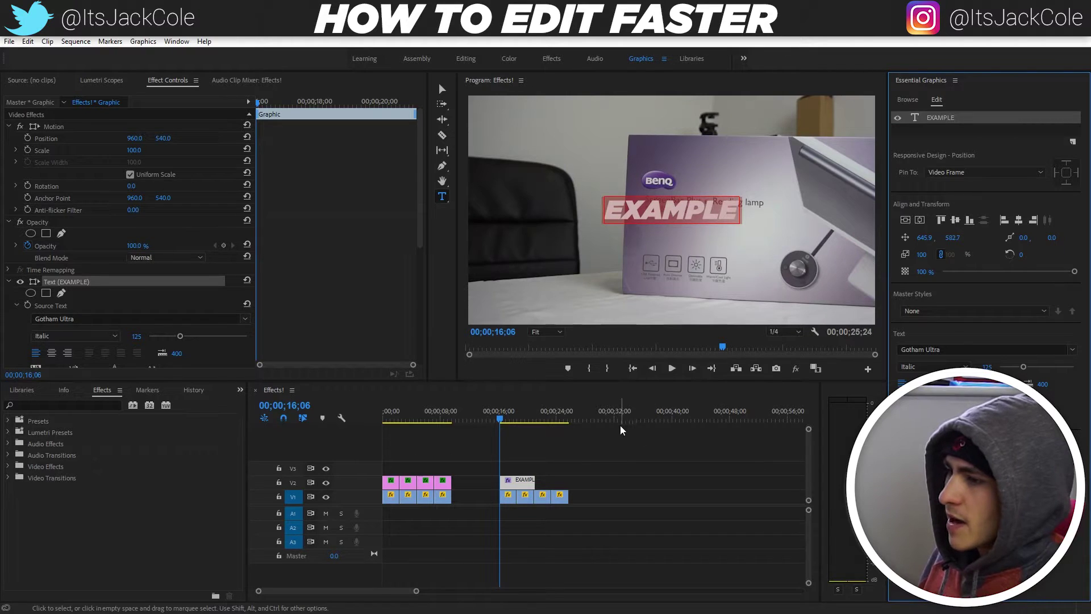
pyautogui.click(618, 466)
# - Enable Position keyframing at the EXAMPLE graphic's first frame and trim the graphic to the length of the clip beneath it
pyautogui.click(519, 484)
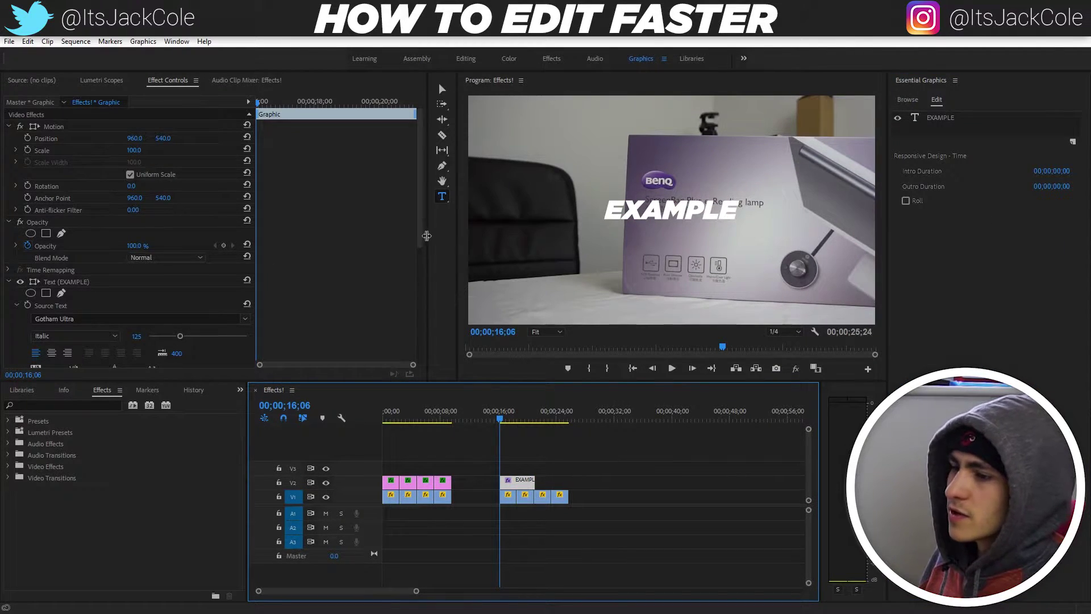
pyautogui.click(46, 138)
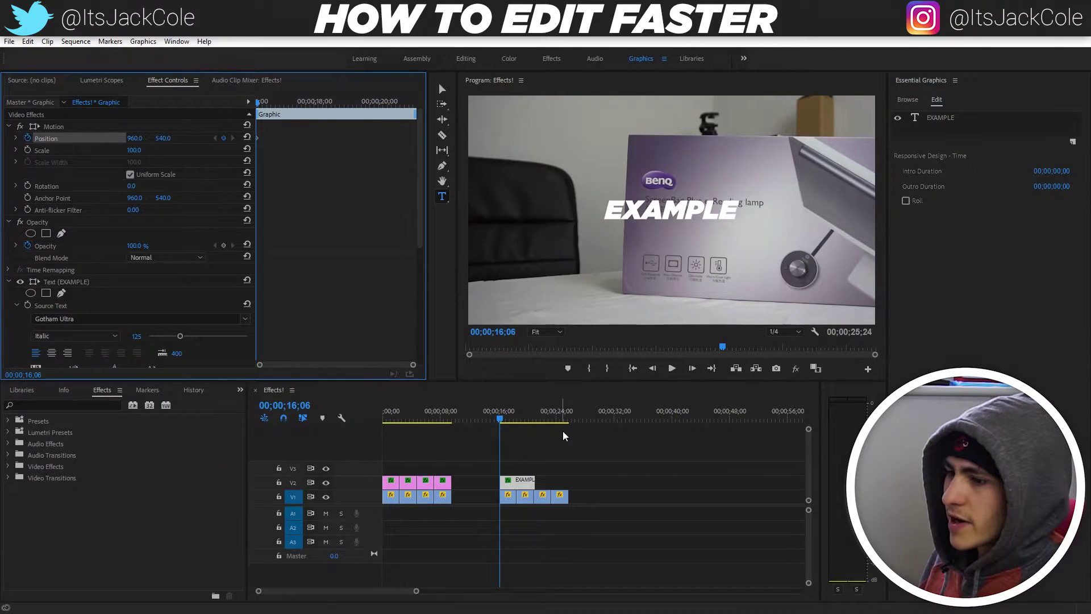
pyautogui.moveTo(534, 482); pyautogui.dragTo(515, 485)
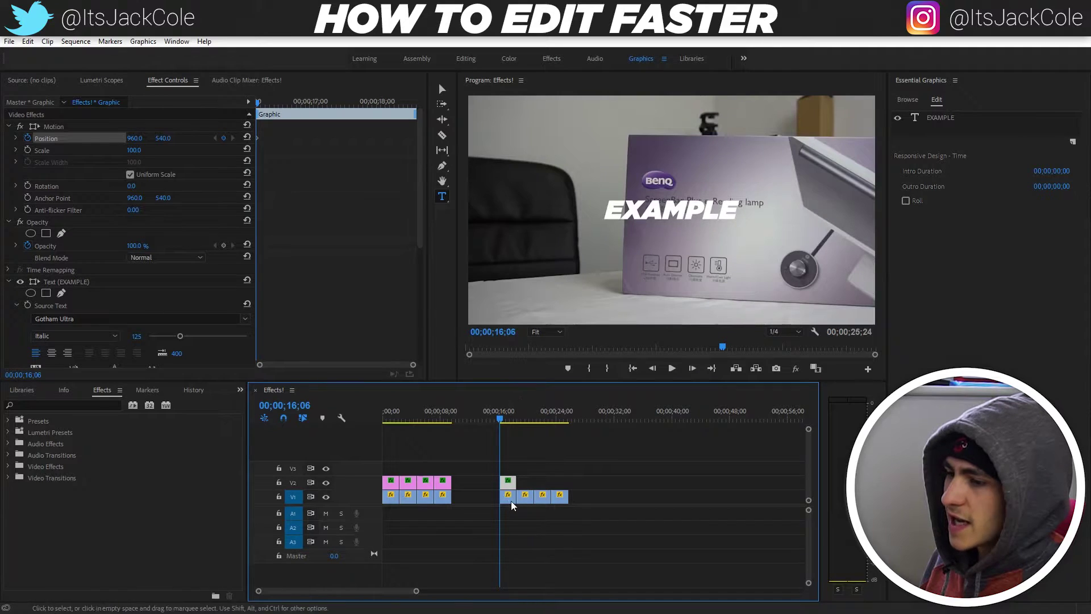
# - Add a second Position keyframe with a horizontal value of about 1025 and move it to the end of the graphic
pyautogui.click(293, 101)
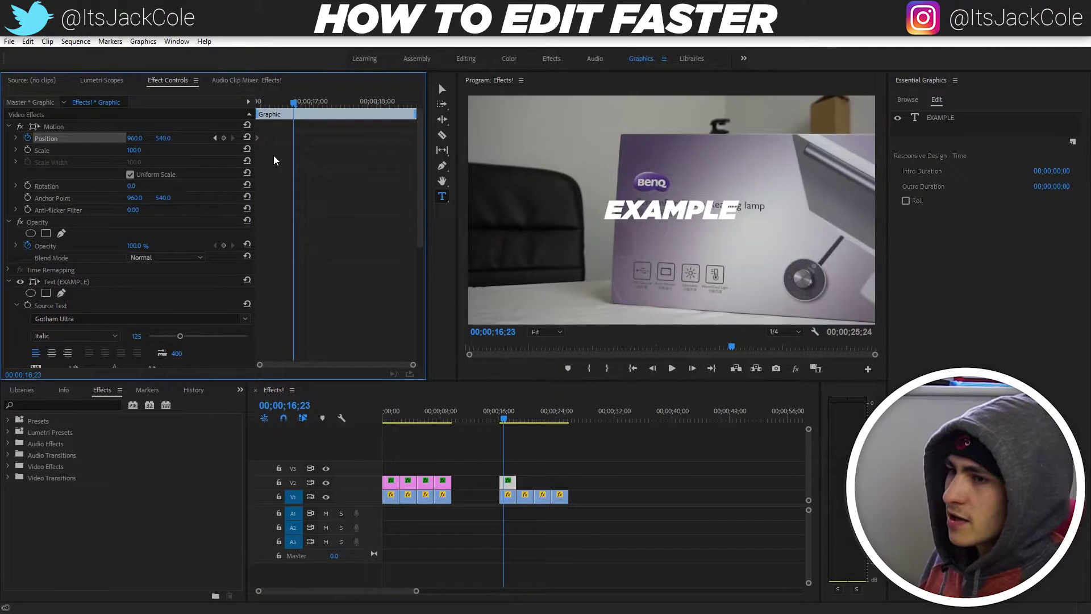
pyautogui.click(325, 103)
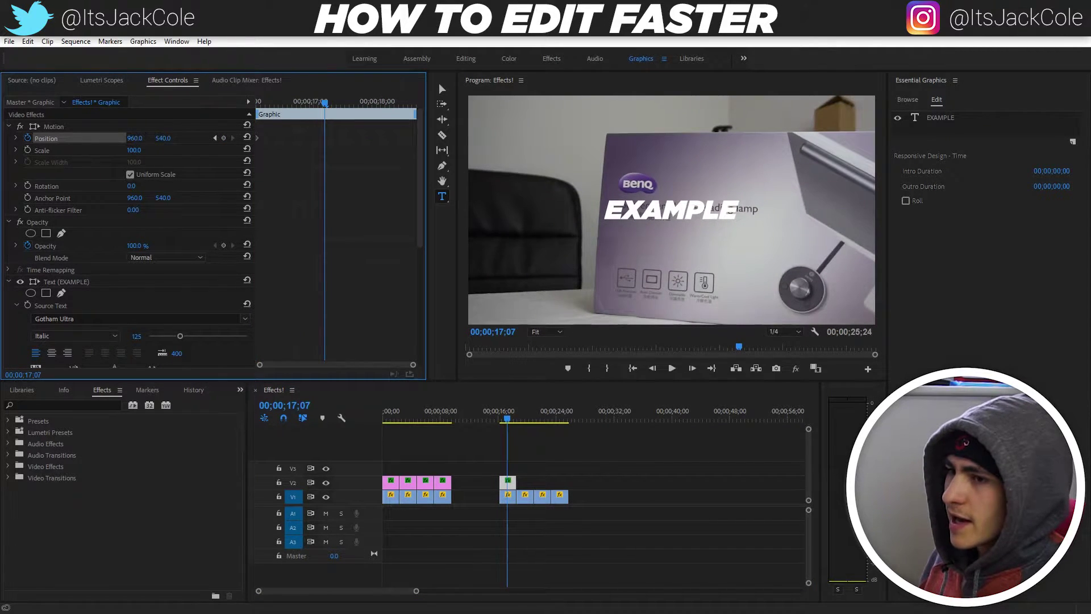
pyautogui.moveTo(134, 139); pyautogui.dragTo(172, 139)
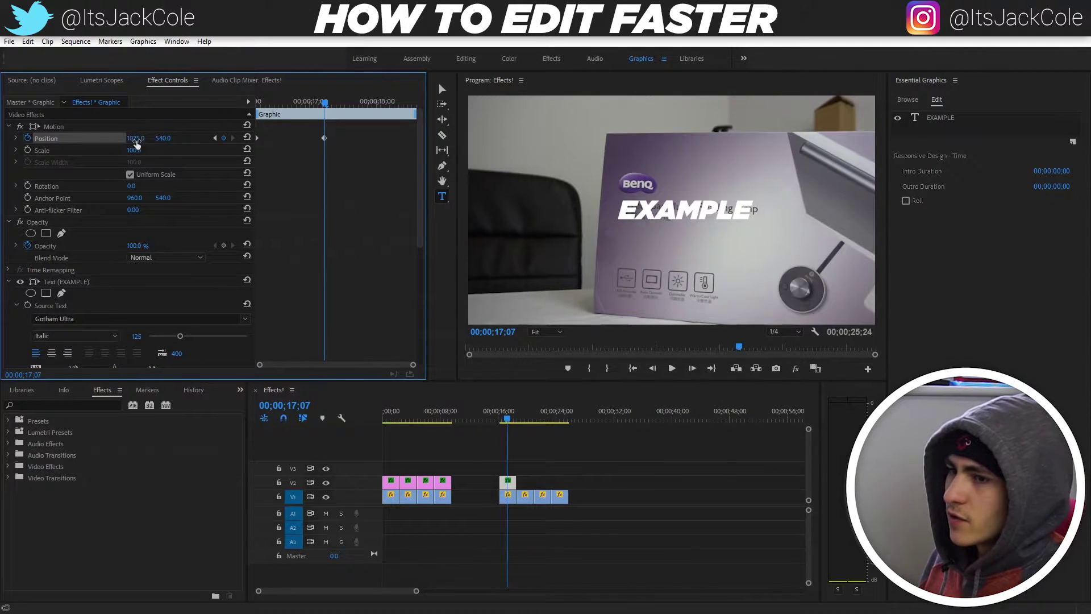
pyautogui.moveTo(282, 103); pyautogui.dragTo(567, 152)
# - Play back the EXAMPLE graphic from its start to review its sideways motion
pyautogui.moveTo(326, 104); pyautogui.dragTo(250, 106)
pyautogui.press('space')
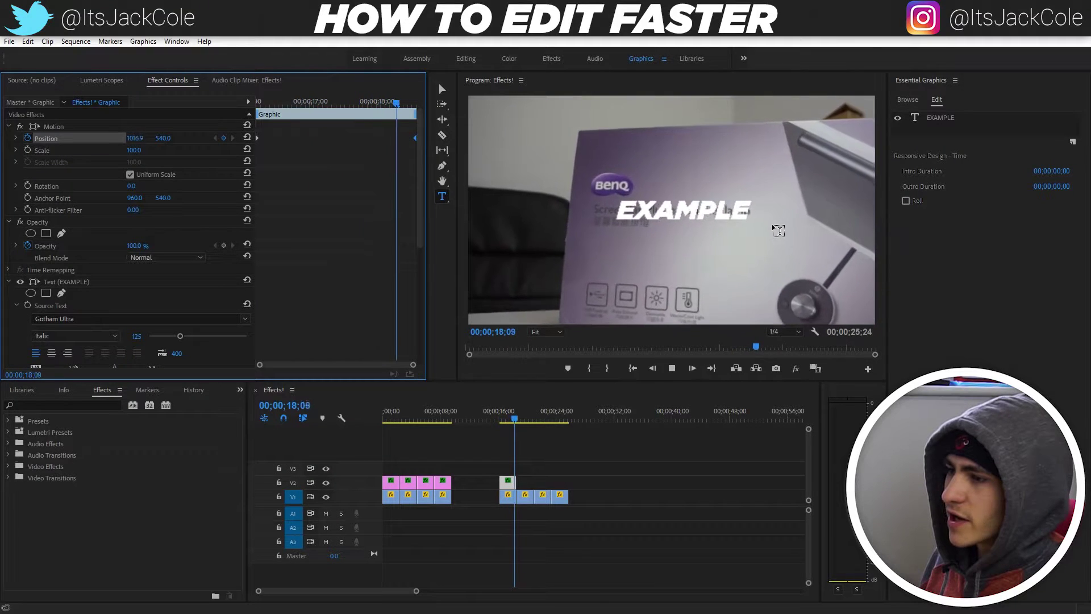
pyautogui.press('space')
pyautogui.click(501, 420)
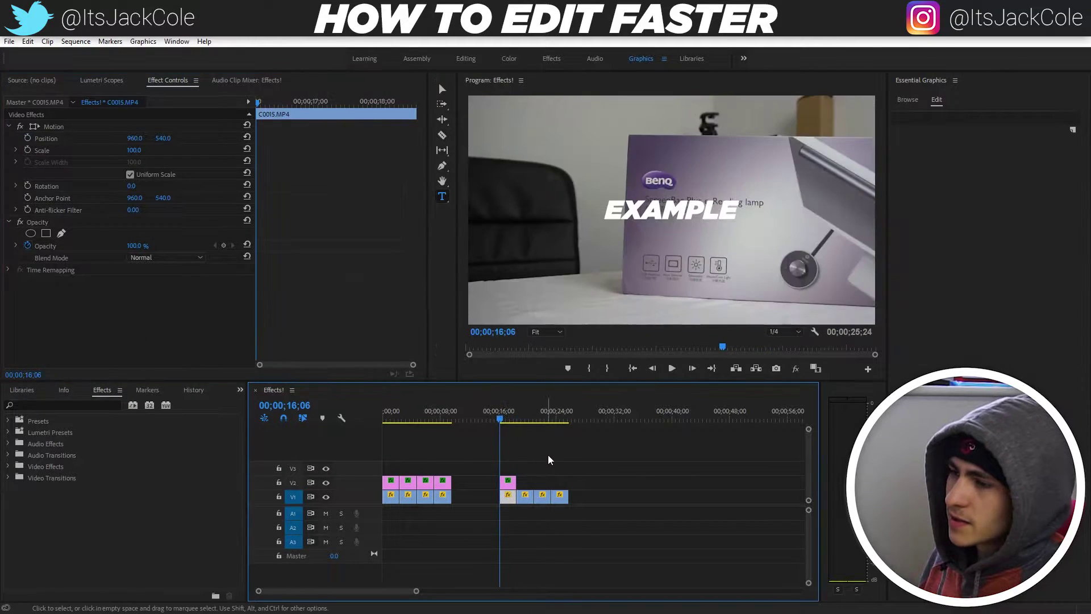
pyautogui.click(548, 460)
pyautogui.press('space')
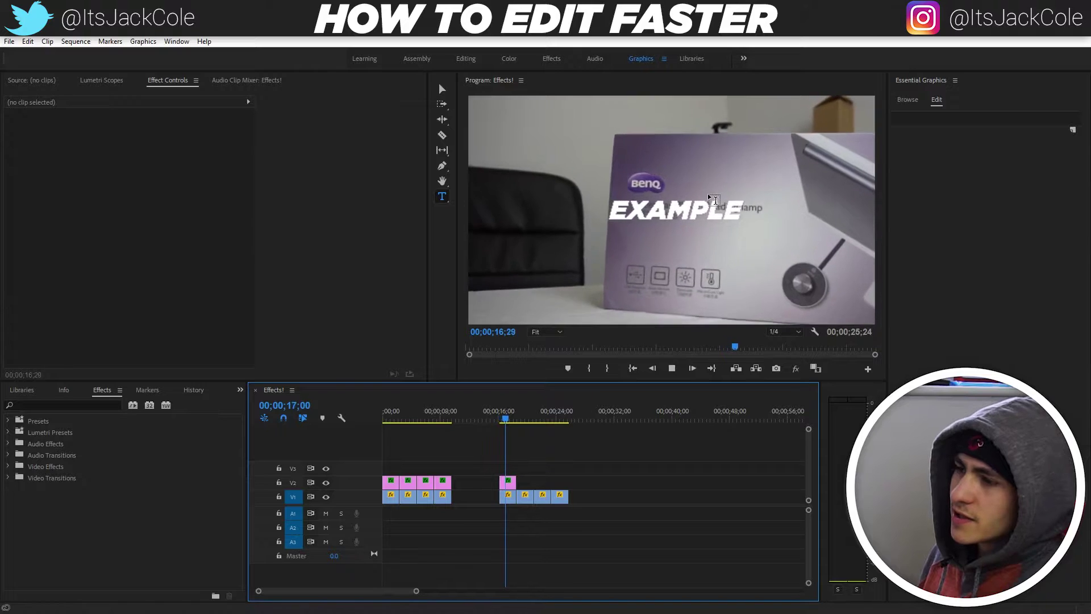
pyautogui.press('space')
# - Select the EXAMPLE graphic on V2 and return the playhead to its first frame
pyautogui.click(510, 496)
pyautogui.click(515, 486)
pyautogui.click(510, 484)
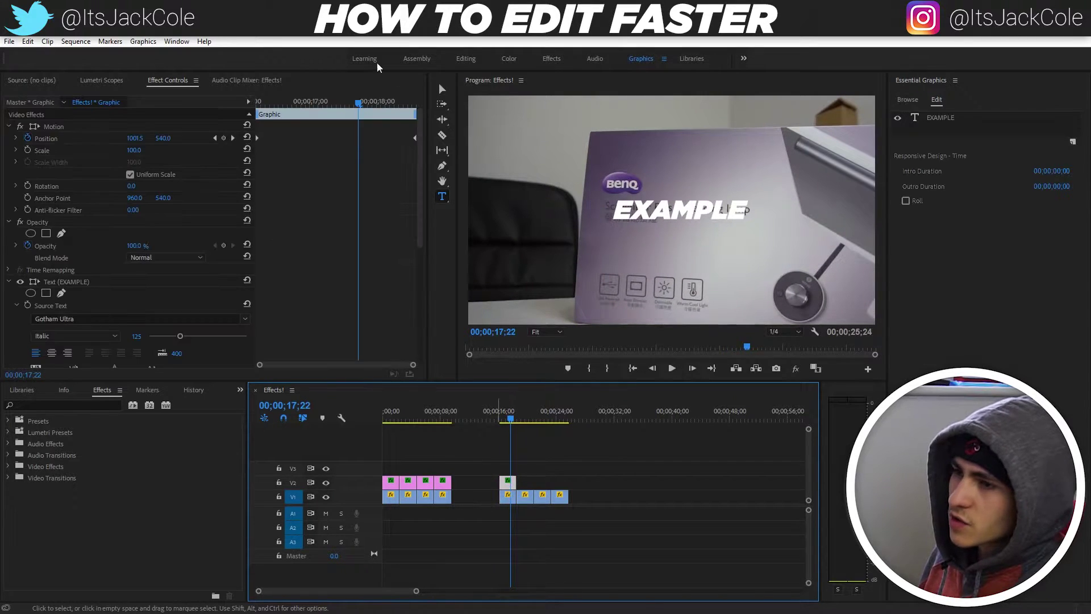
pyautogui.moveTo(359, 104); pyautogui.dragTo(223, 102)
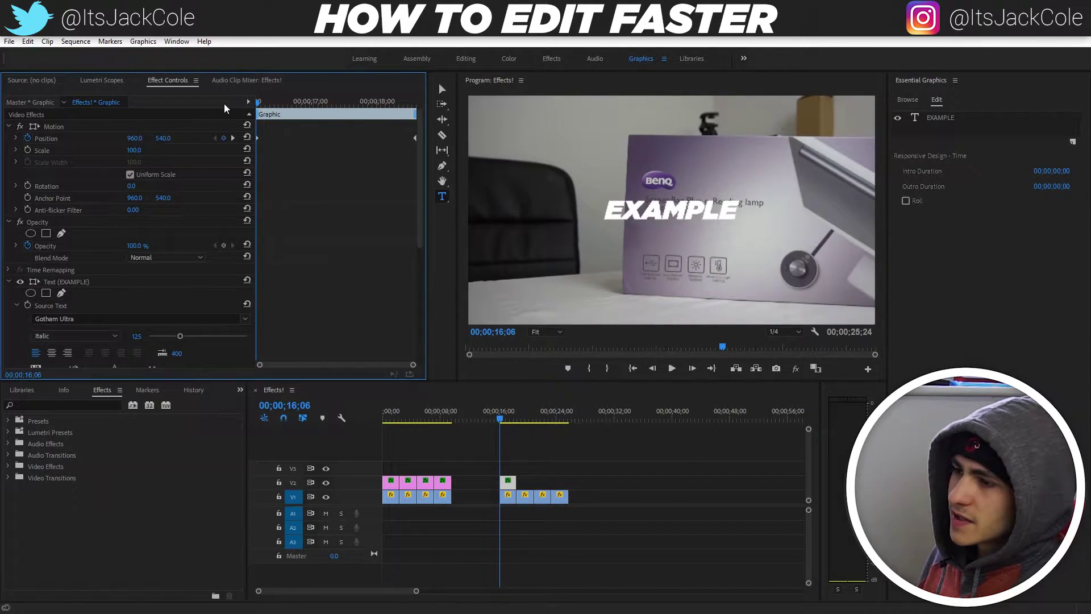
pyautogui.click(574, 437)
pyautogui.click(512, 486)
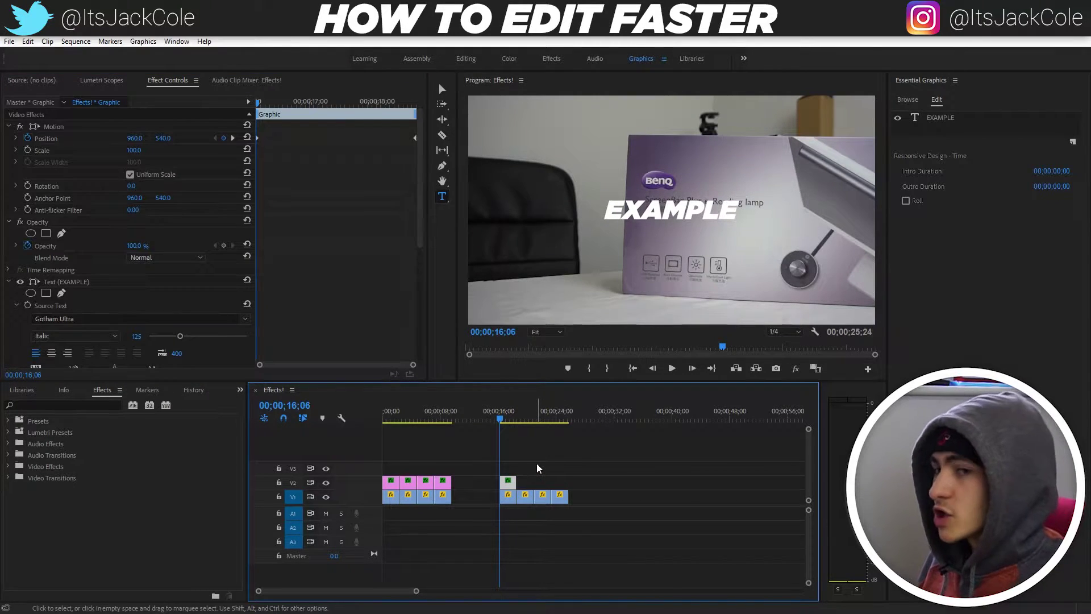
# - Search the effects for "SHAD" and apply Drop Shadow to the EXAMPLE graphic
pyautogui.click(57, 404)
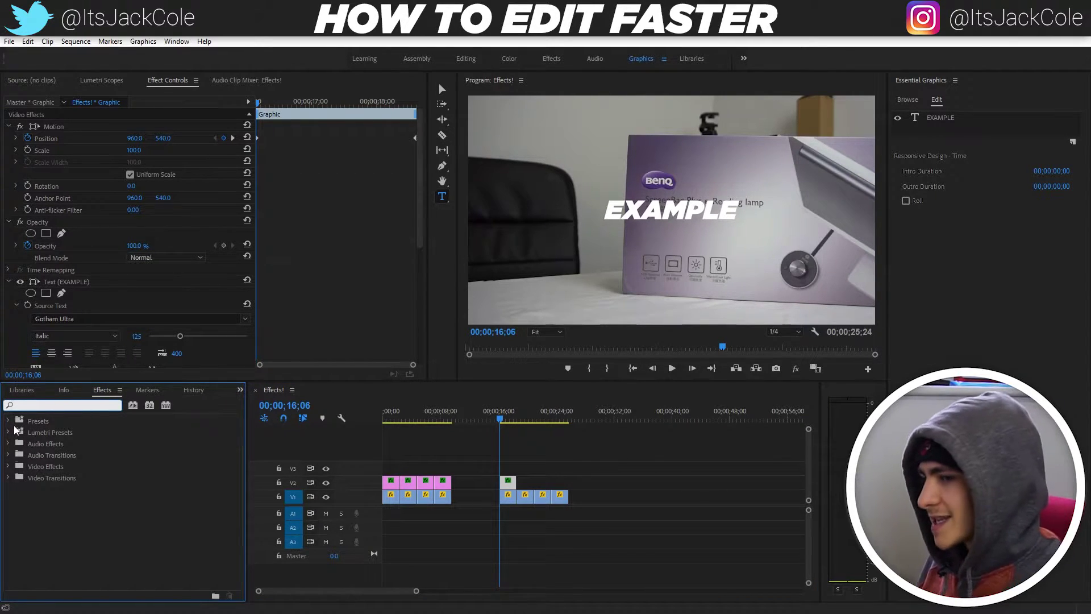
pyautogui.click(4, 480)
pyautogui.click(8, 467)
pyautogui.scroll(-3, 67, 505)
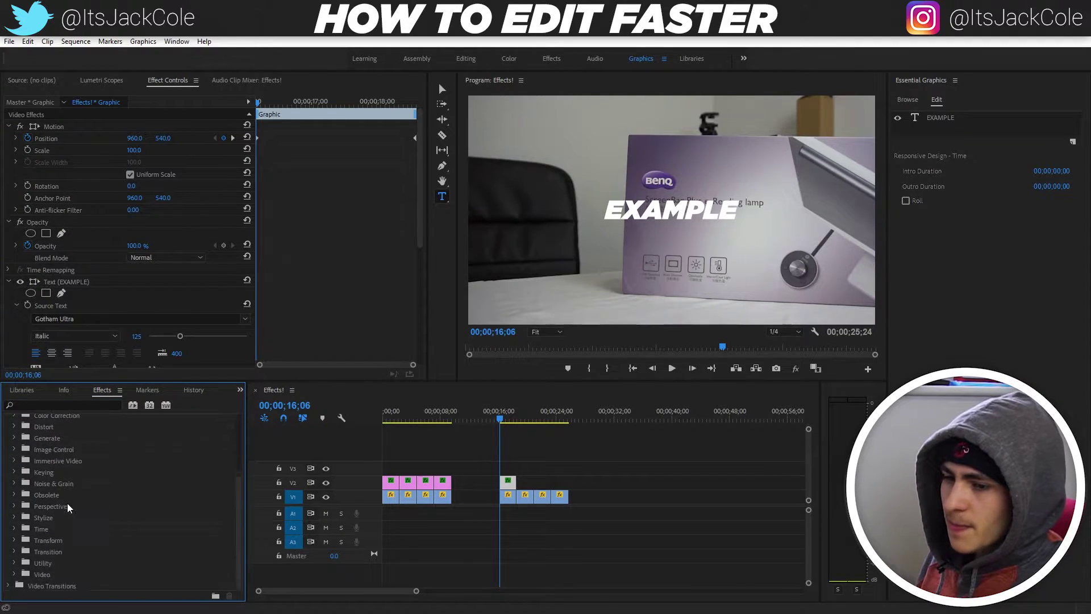
pyautogui.click(68, 404)
pyautogui.write('SHAD')
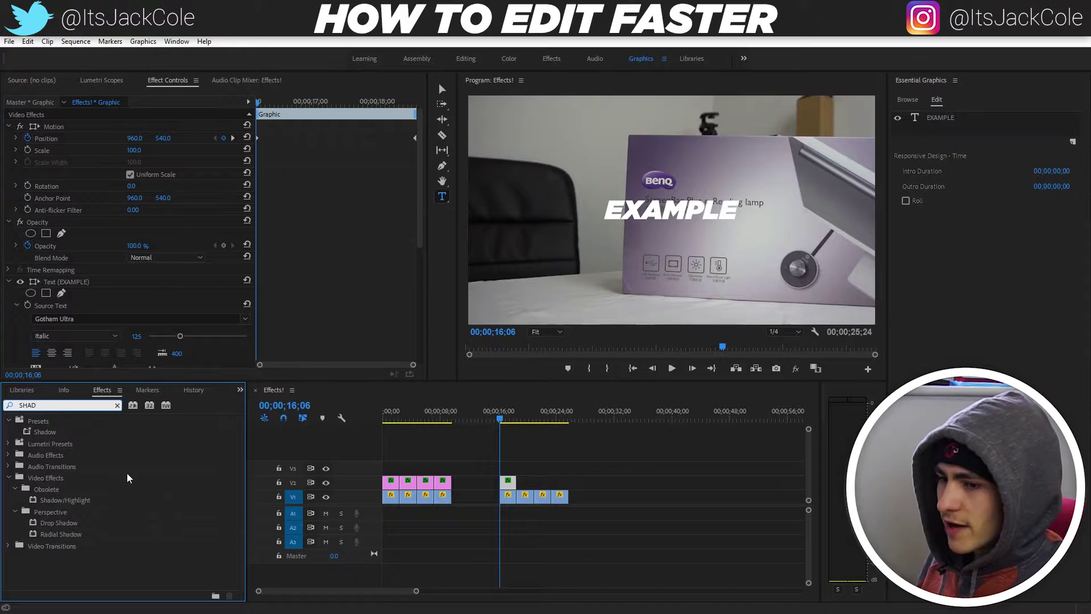
pyautogui.click(46, 523)
pyautogui.moveTo(125, 523); pyautogui.dragTo(505, 486)
# - Set the EXAMPLE graphic's Drop Shadow opacity to 100% and softness to 10
pyautogui.scroll(-10, 307, 309)
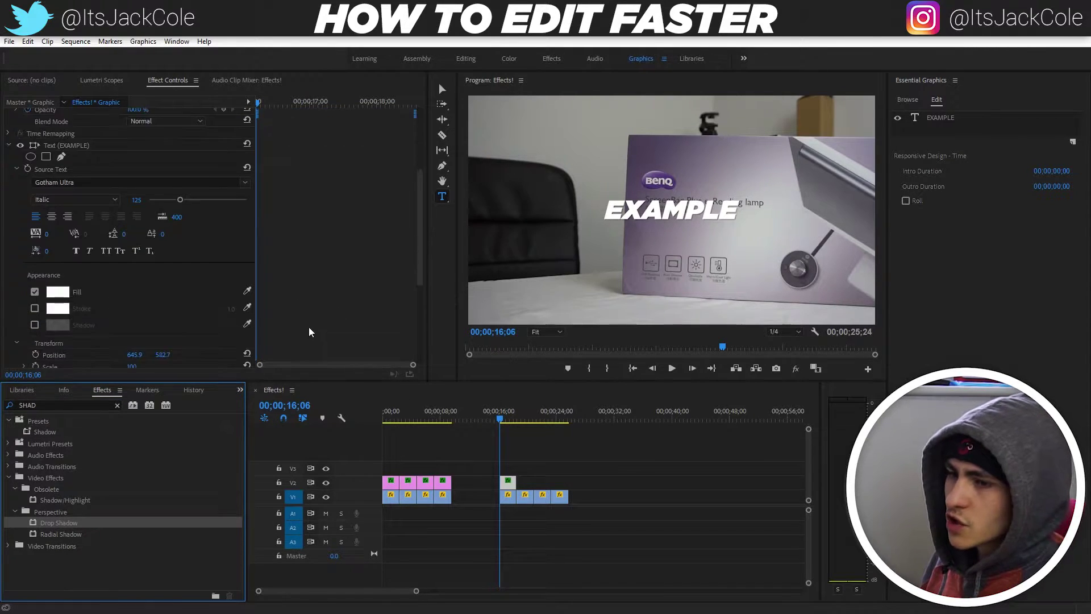
pyautogui.scroll(-3, 319, 330)
pyautogui.moveTo(130, 302); pyautogui.dragTo(166, 302)
pyautogui.click(141, 337)
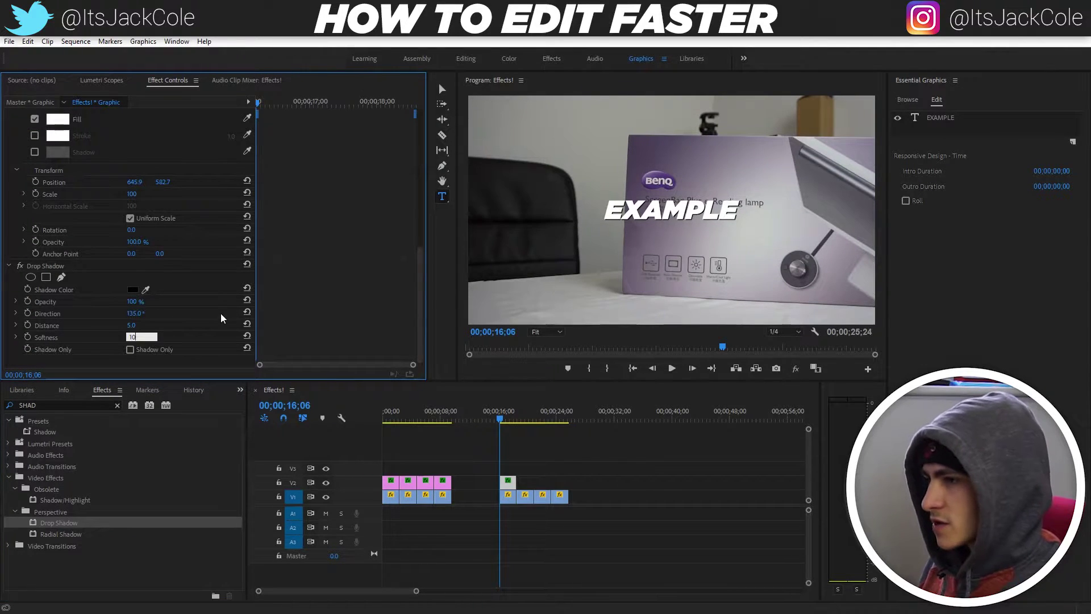
pyautogui.write('10')
pyautogui.press('Return')
pyautogui.click(68, 277)
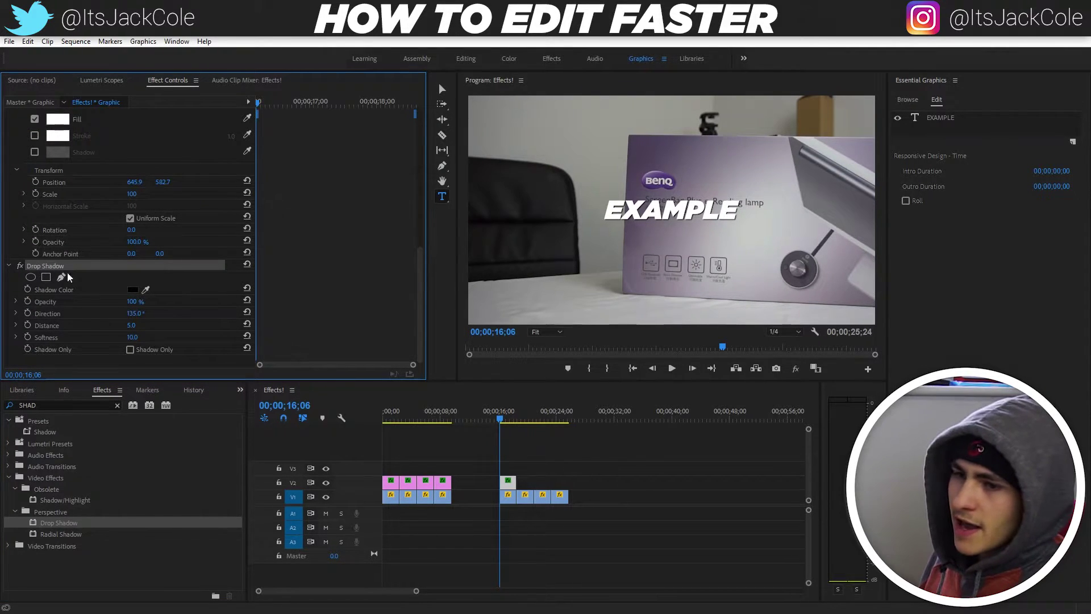
pyautogui.click(106, 283)
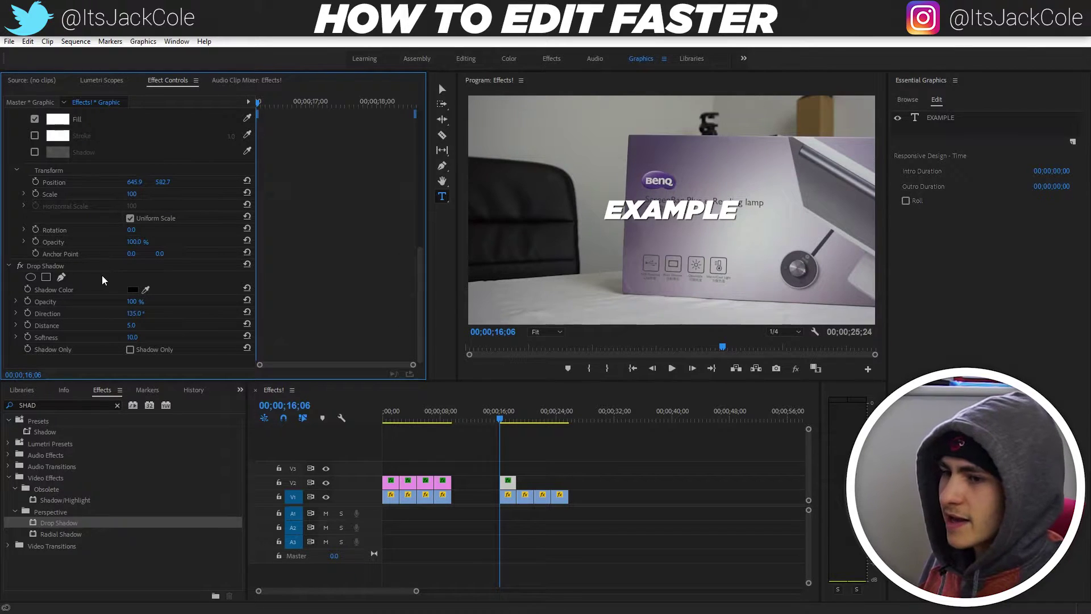
# - Paste two more copies of the Drop Shadow effect onto the EXAMPLE graphic
pyautogui.hotkey('ctrl', 'v')
pyautogui.hotkey('ctrl', 'v')
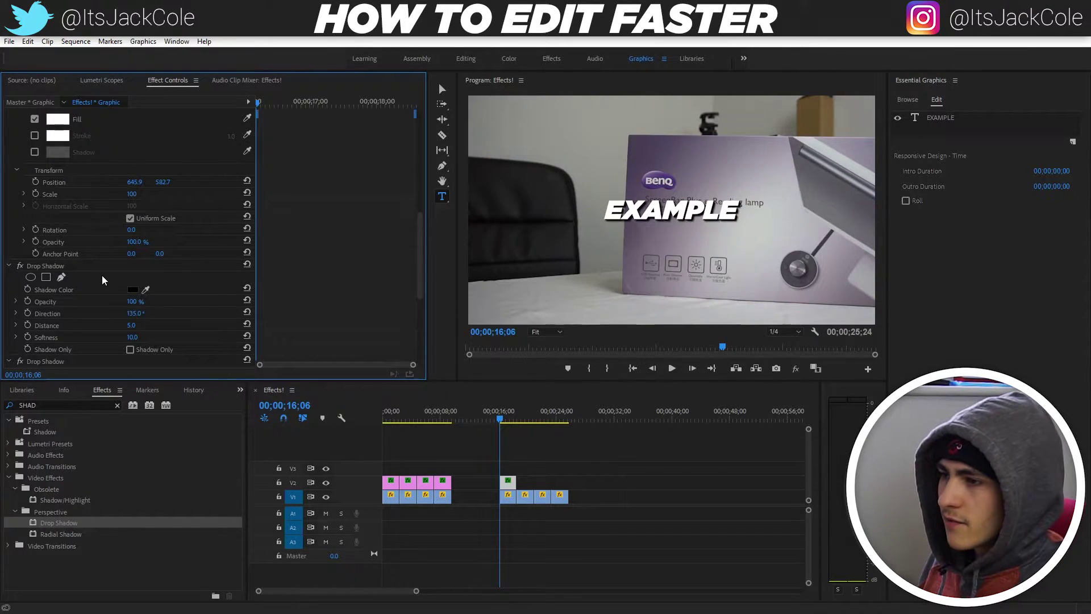
pyautogui.scroll(-4, 103, 287)
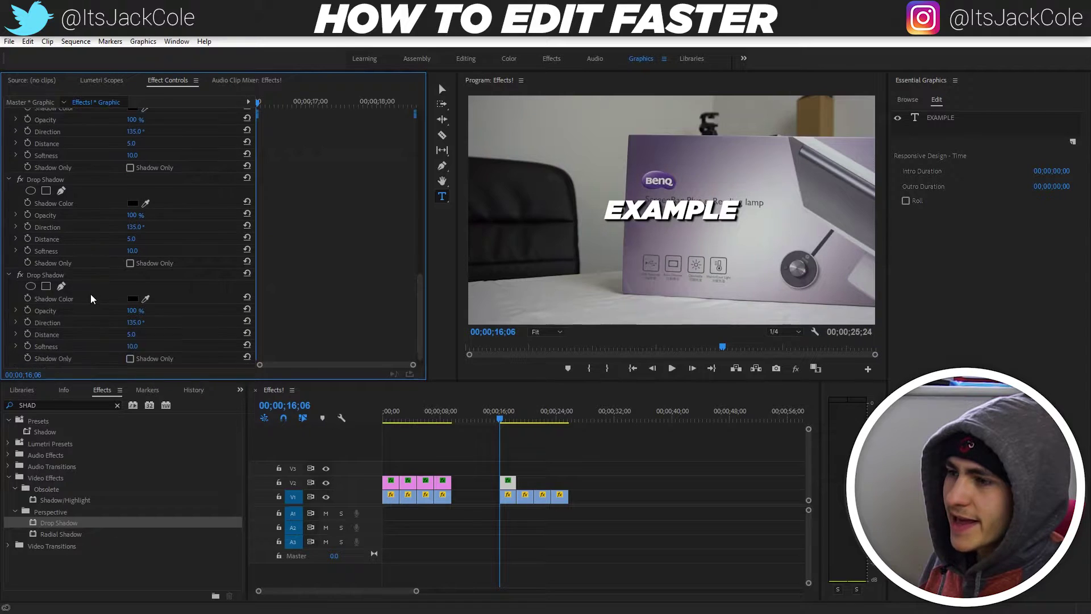
pyautogui.scroll(4, 91, 294)
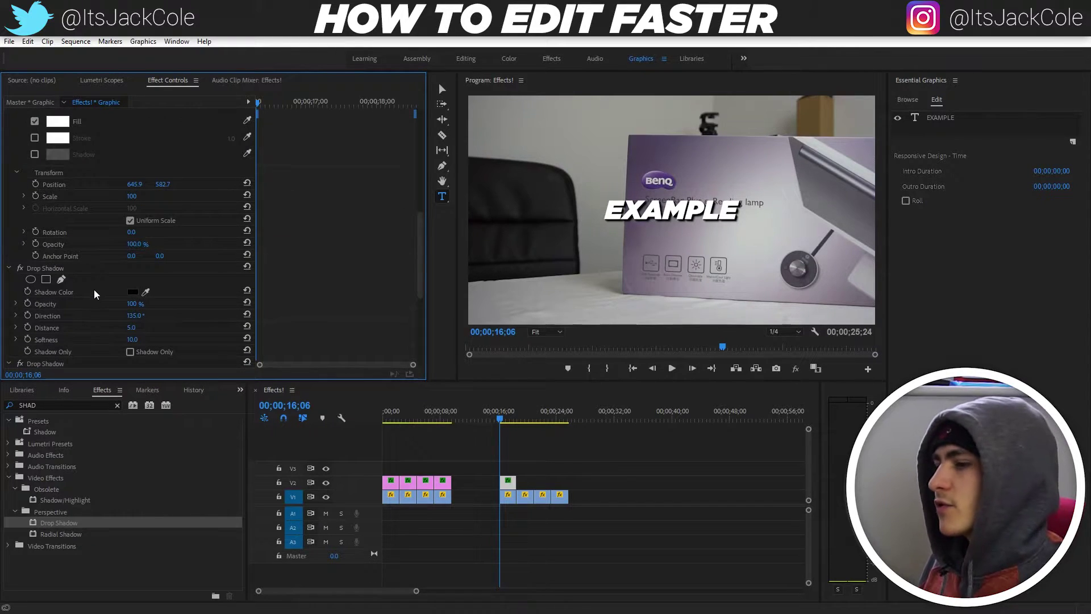
# - Save the EXAMPLE graphic's Motion, Opacity, Time Remapping and Drop Shadow effects as a Scale-type preset named Time Saver, and select it among the presets
pyautogui.scroll(12, 94, 286)
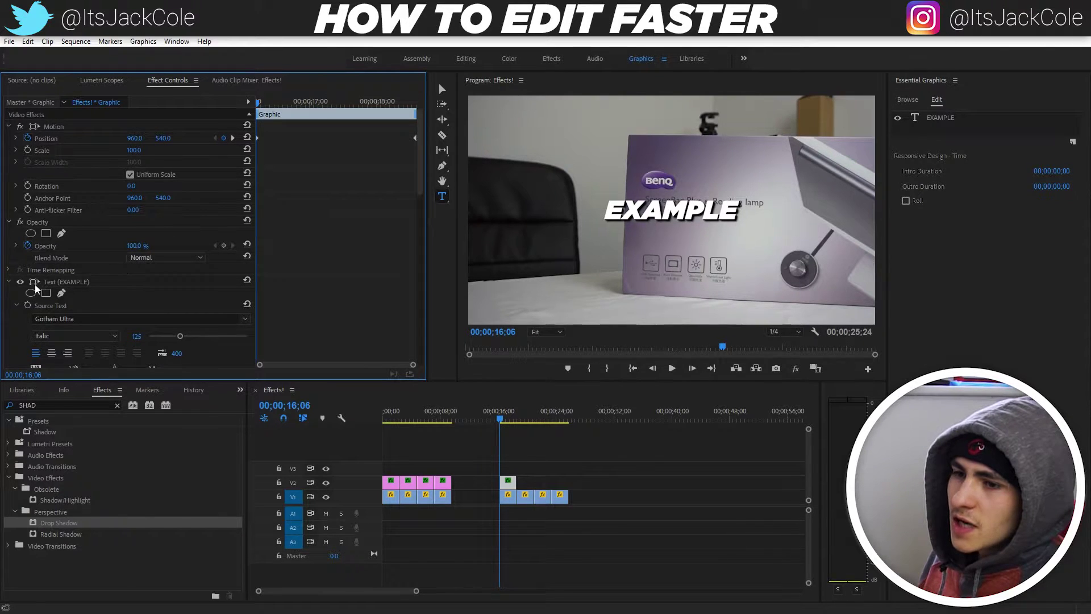
pyautogui.click(89, 283)
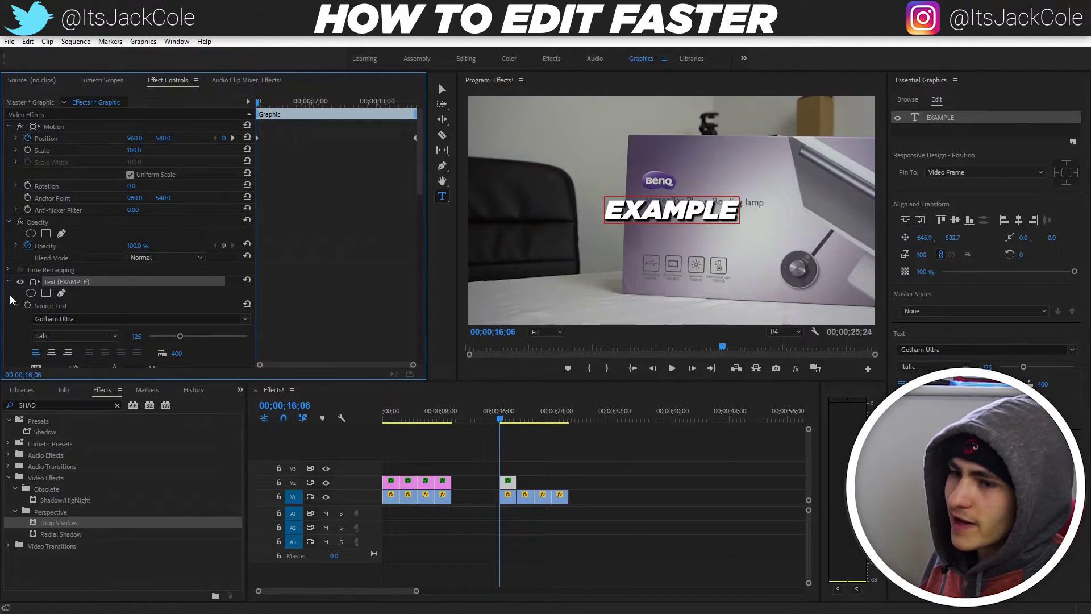
pyautogui.click(48, 138)
pyautogui.scroll(-5, 393, 267)
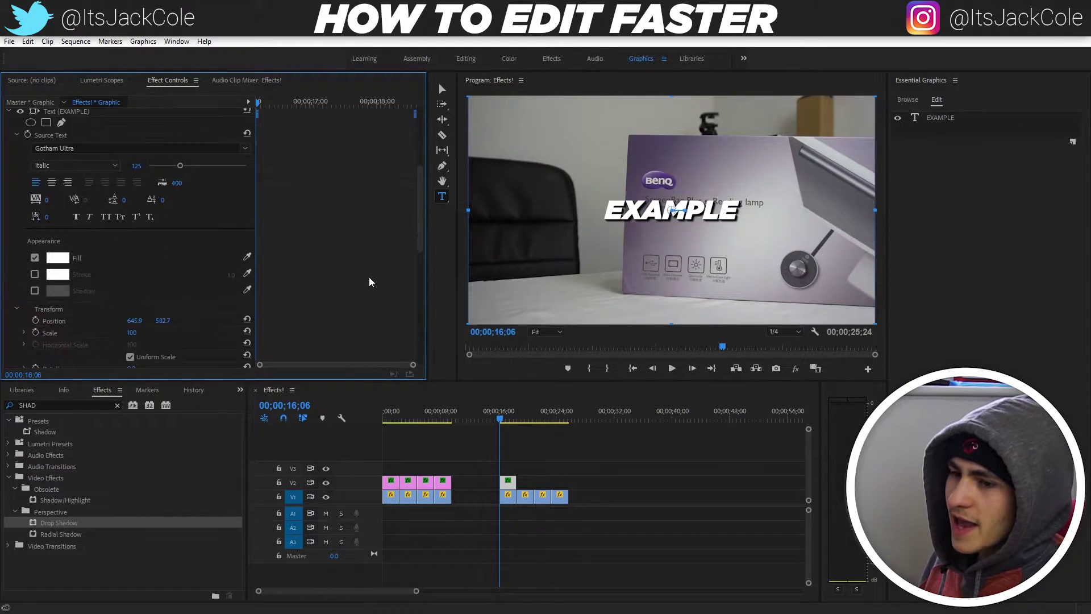
pyautogui.scroll(3, 238, 335)
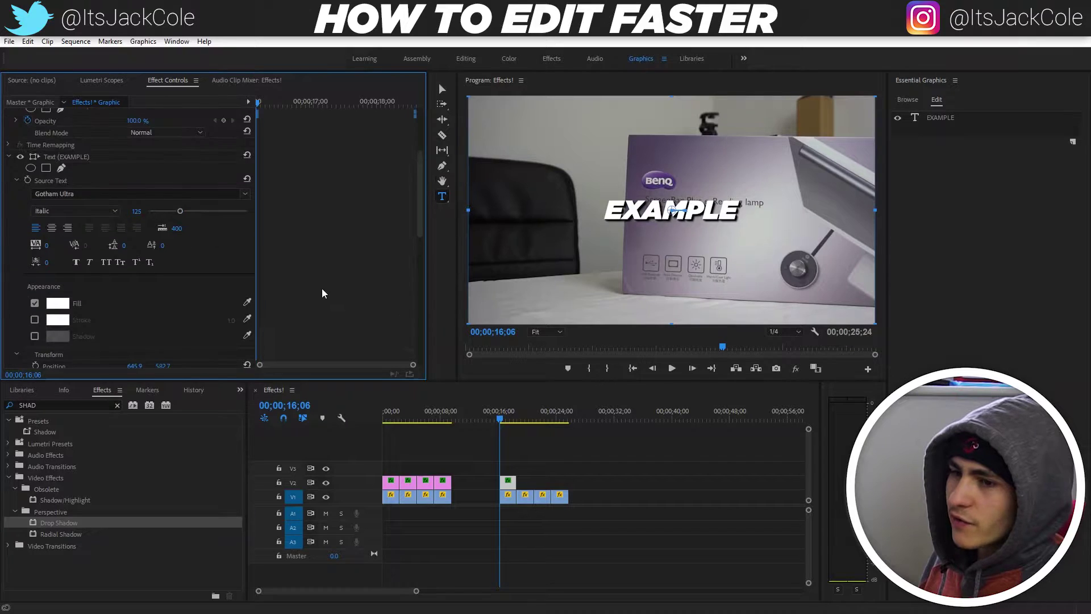
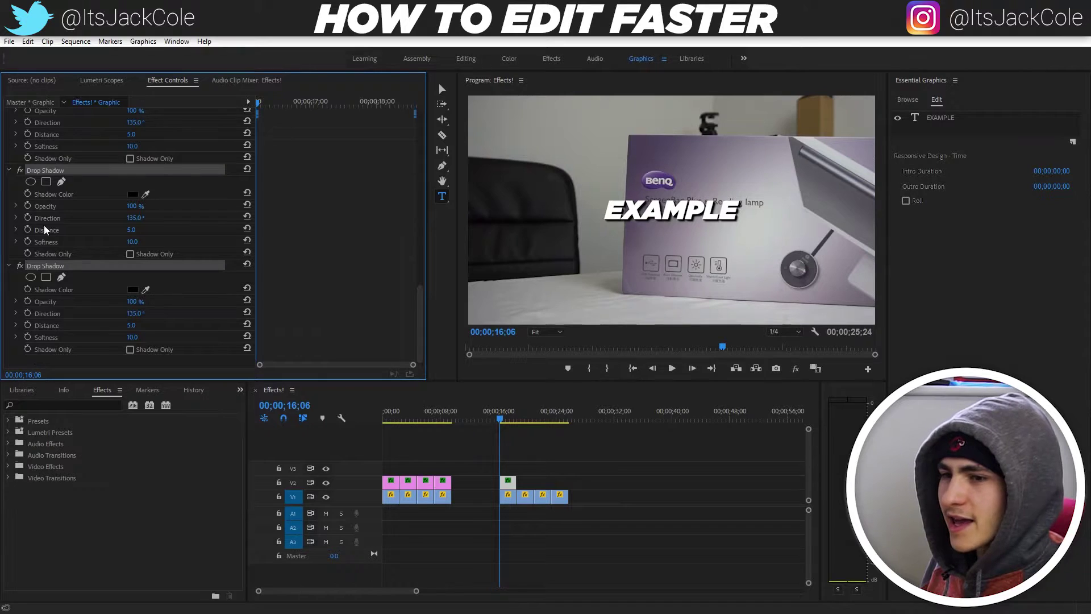
pyautogui.moveTo(421, 301); pyautogui.dragTo(417, 121)
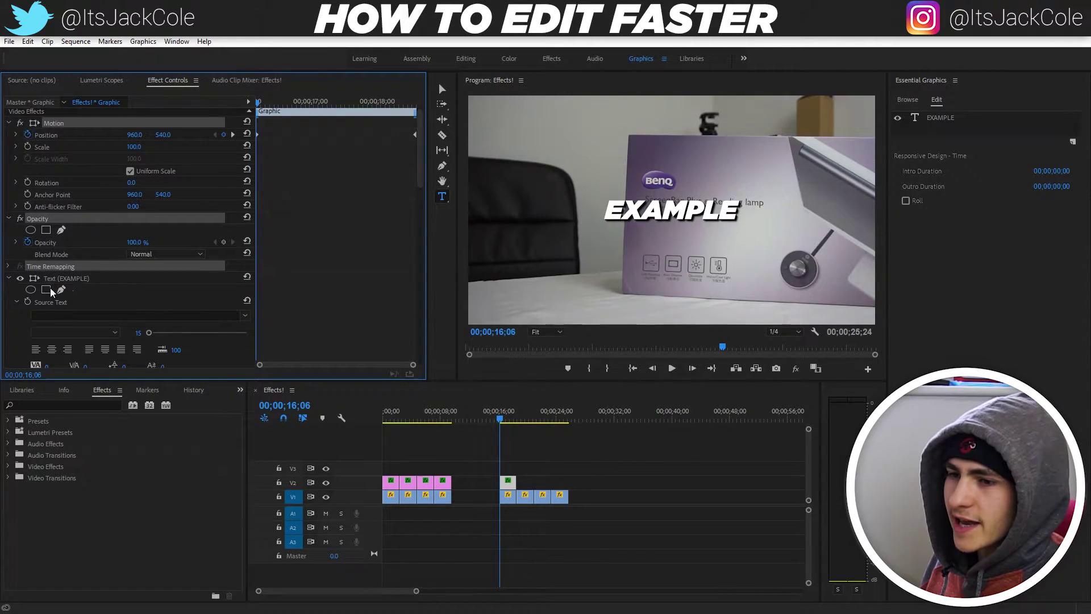
pyautogui.scroll(1, 328, 253)
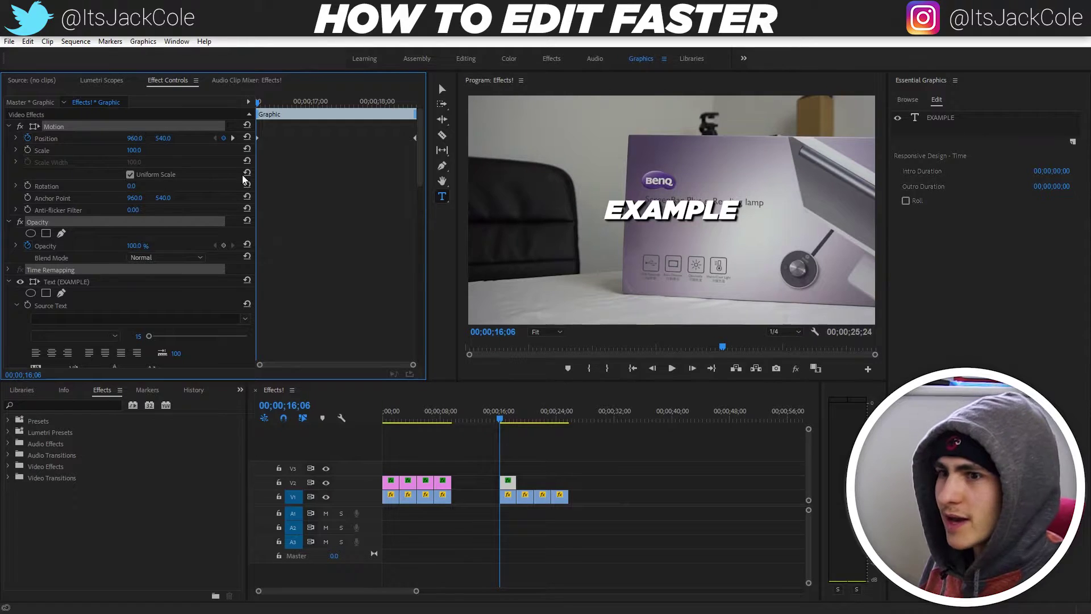
pyautogui.rightClick(36, 117)
pyautogui.click(68, 139)
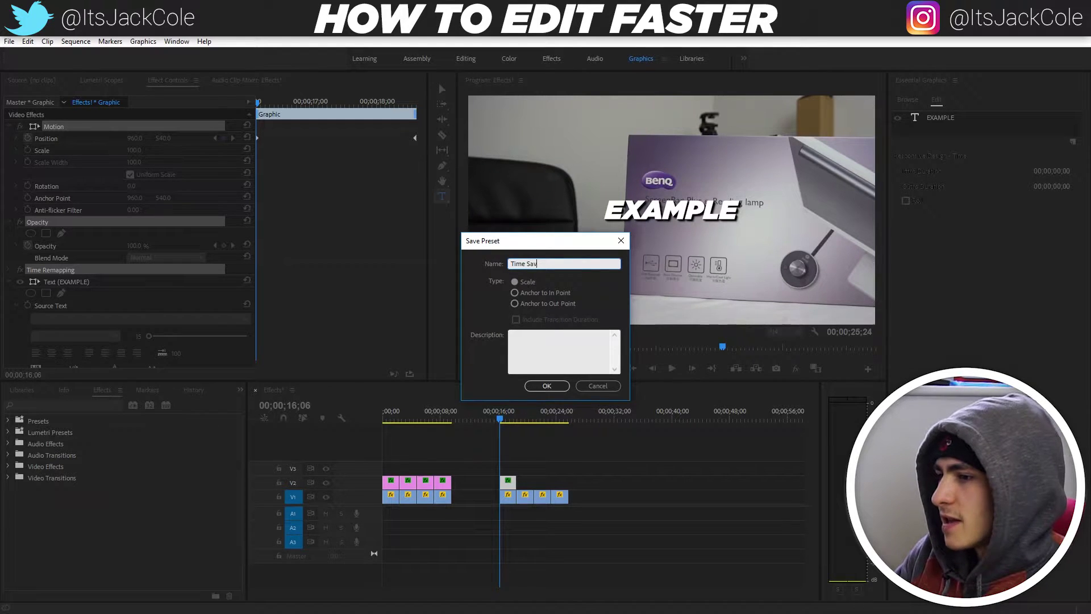
pyautogui.press('Return')
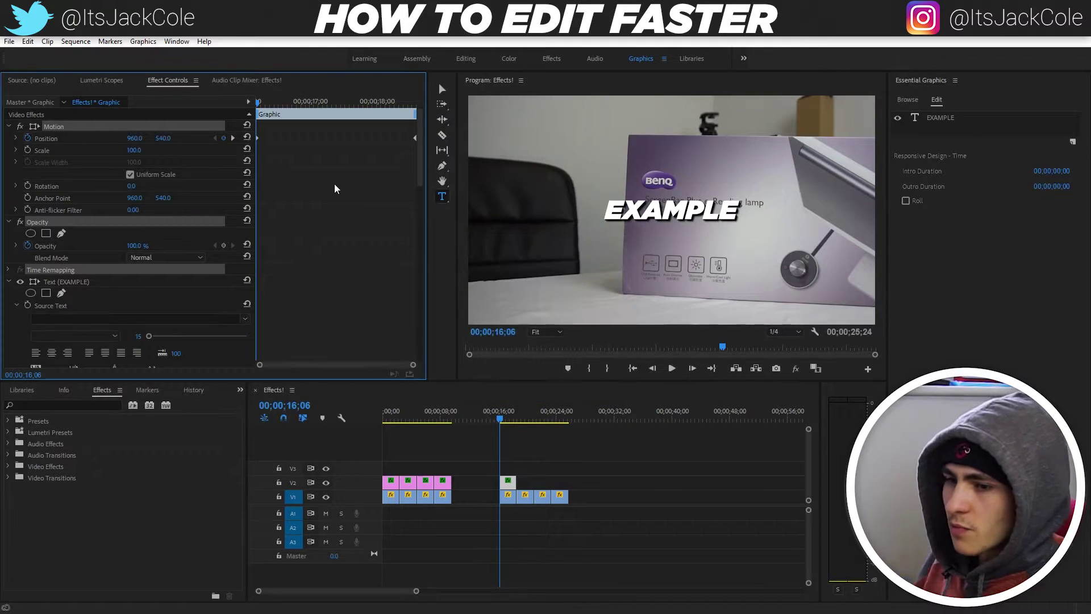
pyautogui.click(9, 421)
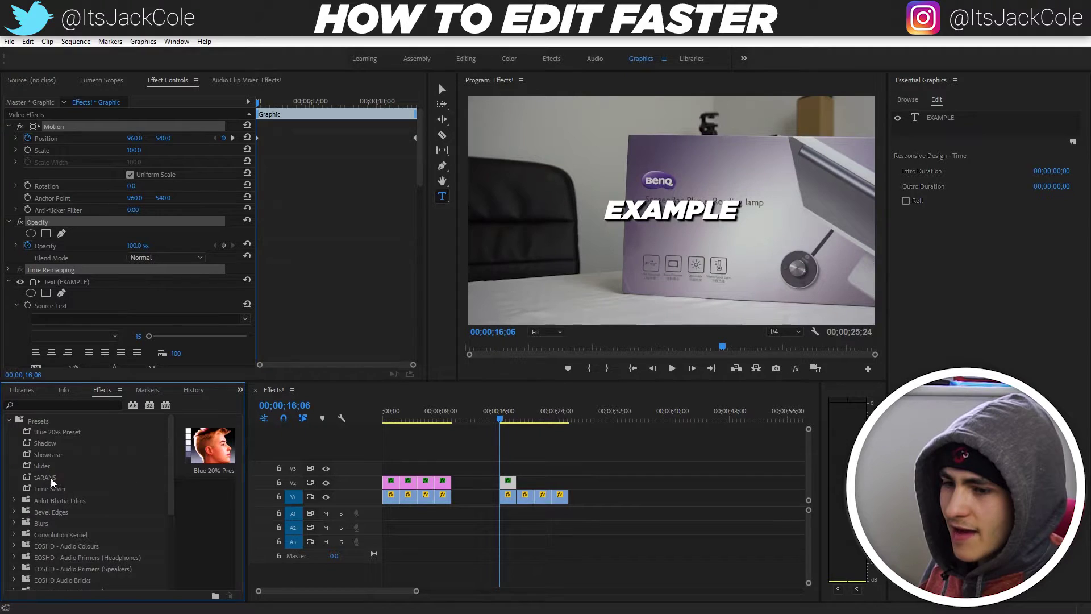
pyautogui.click(59, 491)
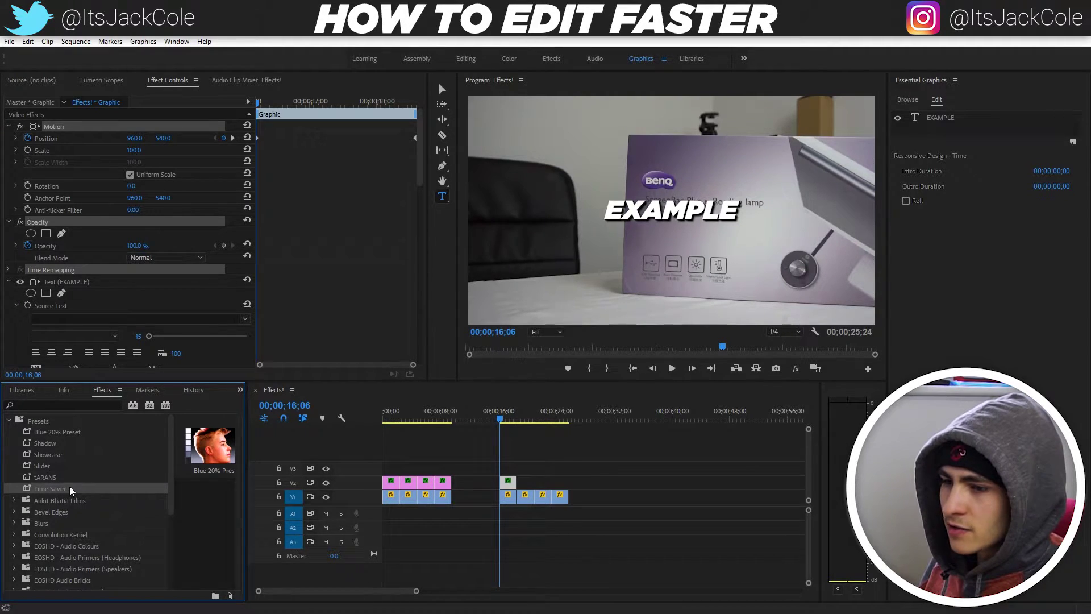
# - Reselect the EXAMPLE graphic on V2 and examine its text layer's source text, appearance and Transform position
pyautogui.click(545, 457)
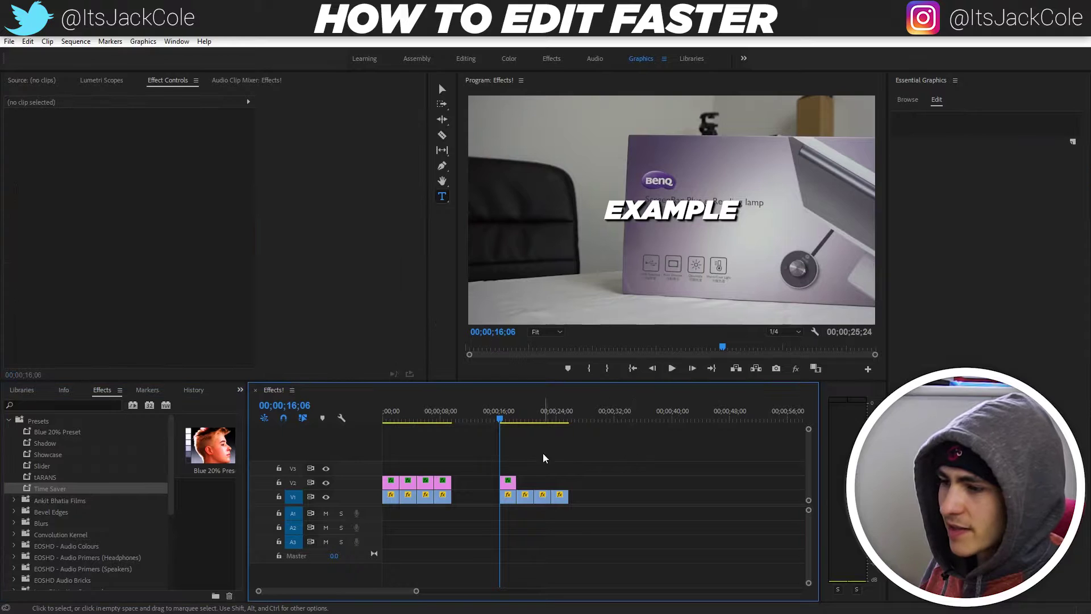
pyautogui.click(508, 484)
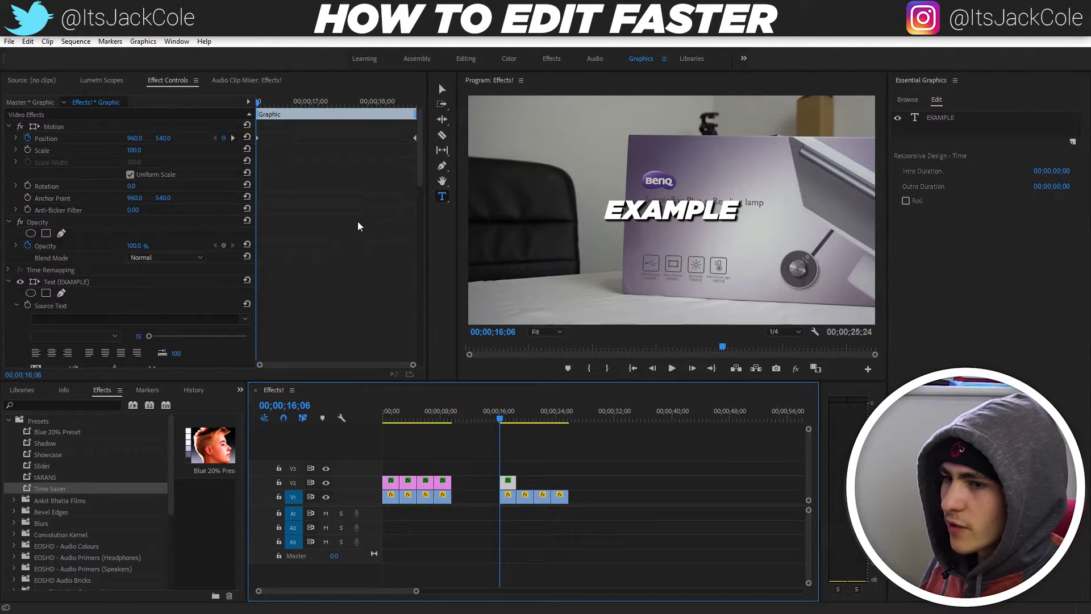
pyautogui.scroll(-2, 358, 226)
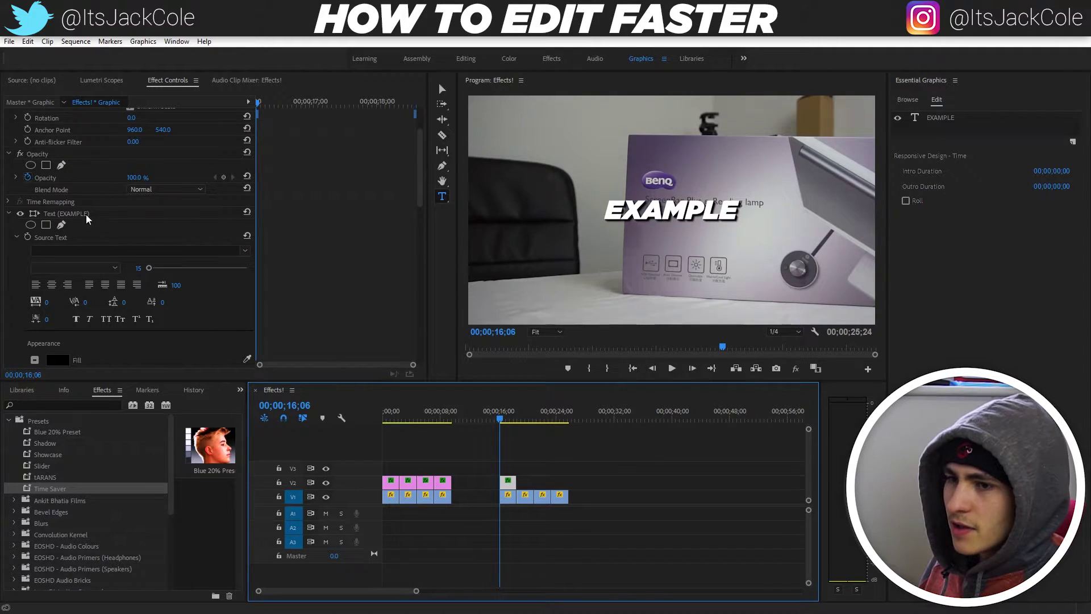
pyautogui.scroll(-3, 352, 280)
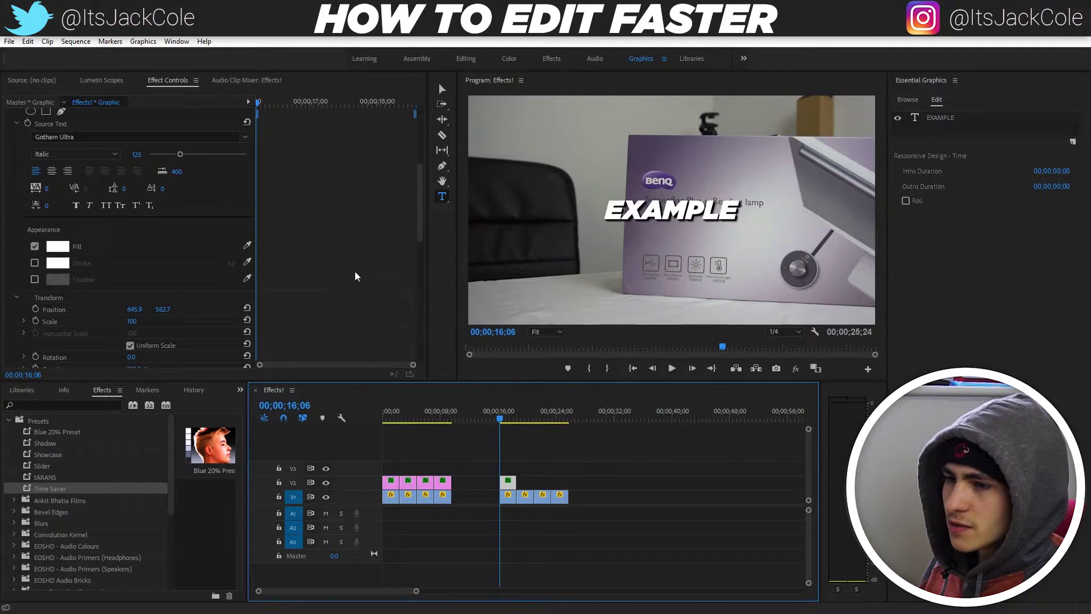
pyautogui.scroll(-2, 343, 290)
pyautogui.click(61, 255)
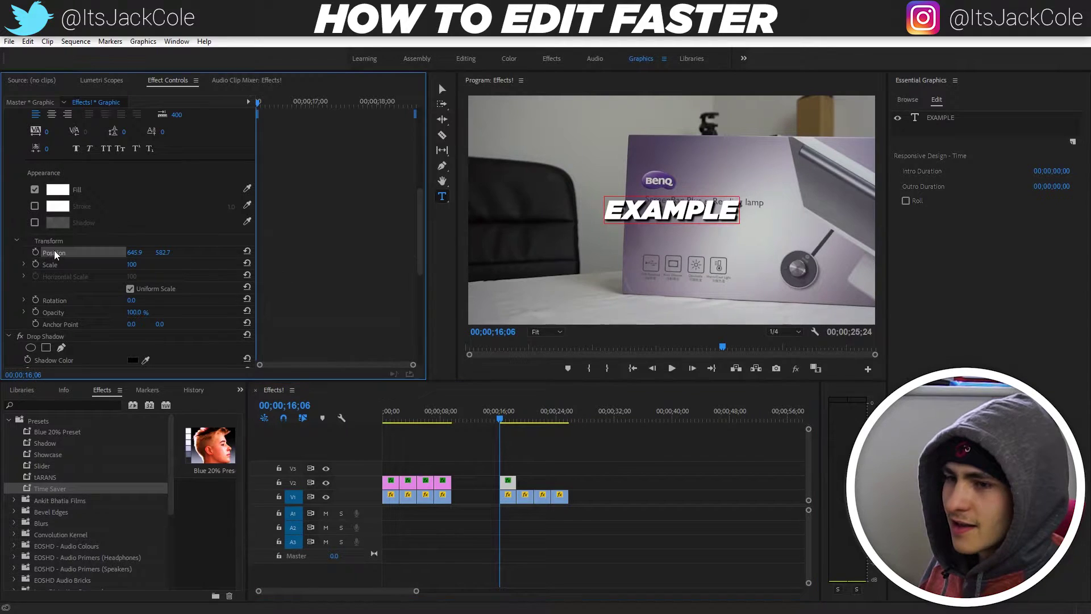
pyautogui.scroll(4, 359, 238)
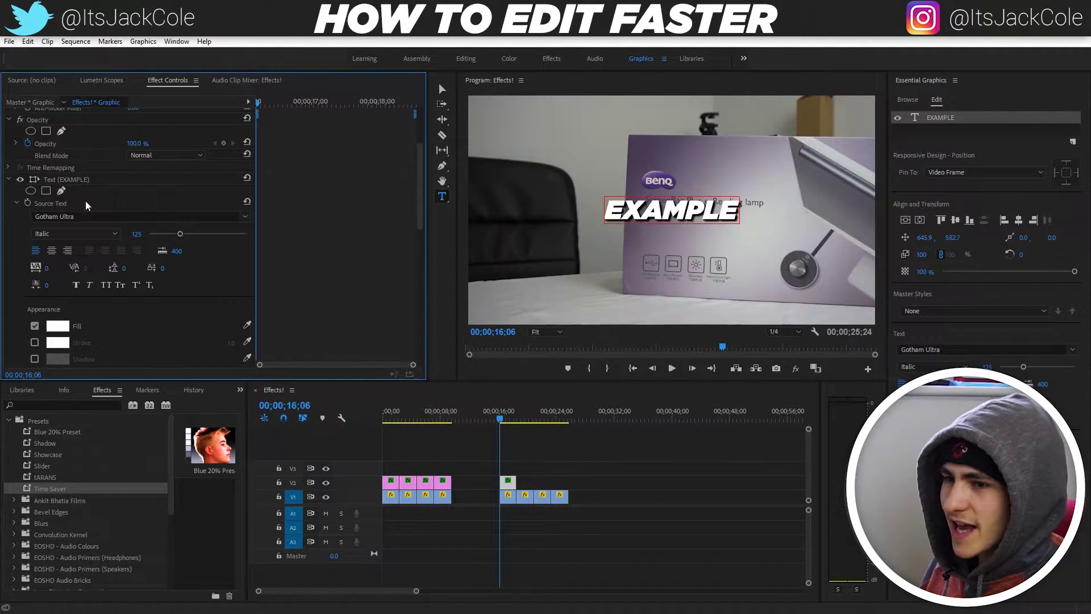
pyautogui.scroll(-3, 353, 250)
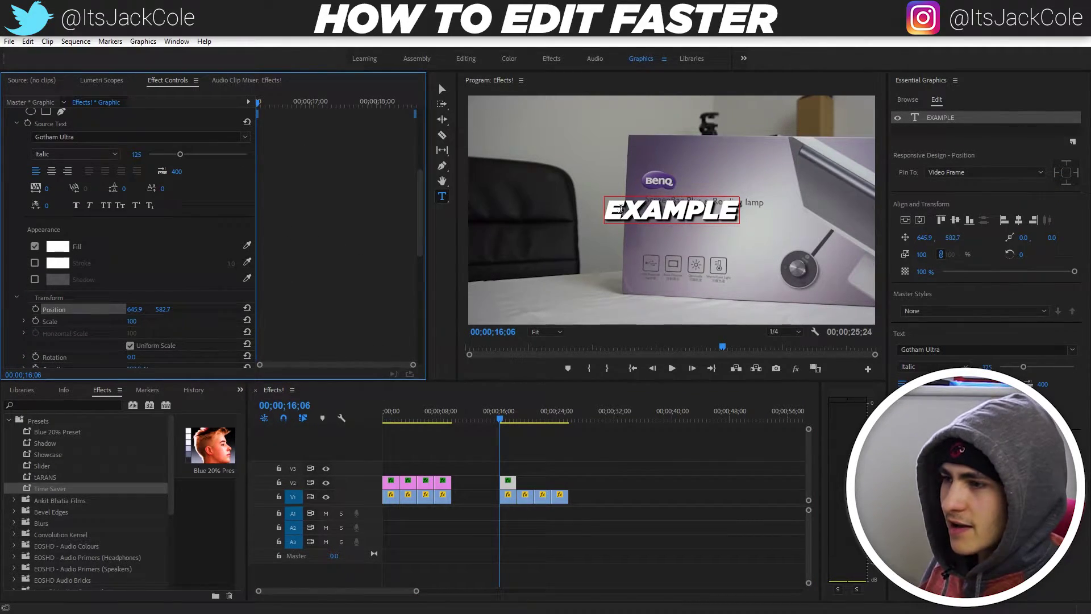
pyautogui.click(623, 206)
pyautogui.write('v')
pyautogui.press('BackSpace')
# - Move the EXAMPLE text to the upper-left corner of the frame, at about 36, 130, and play back its motion
pyautogui.press('Escape')
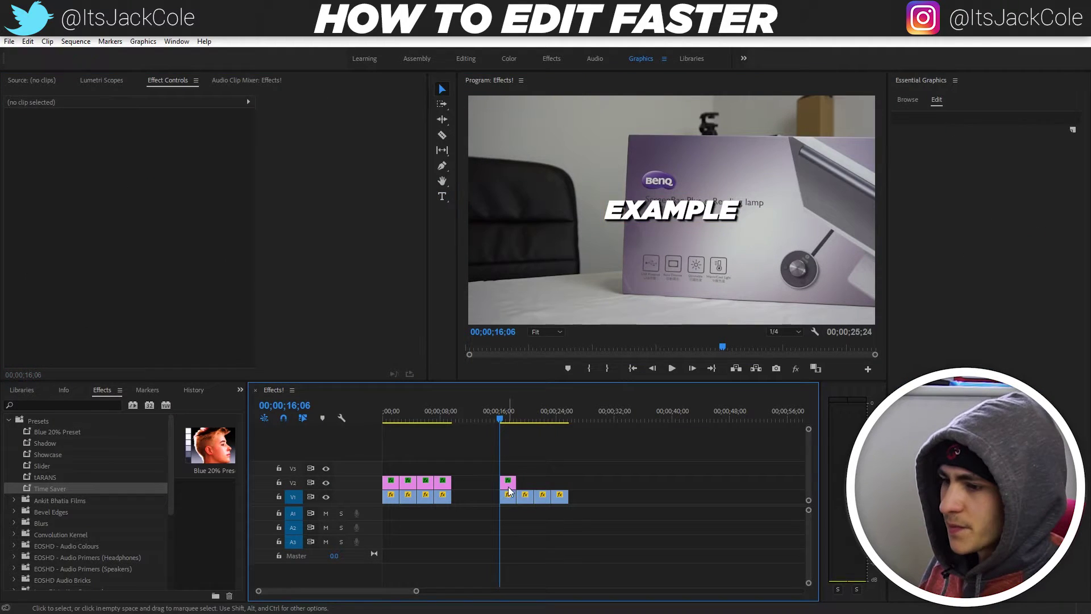
pyautogui.click(695, 209)
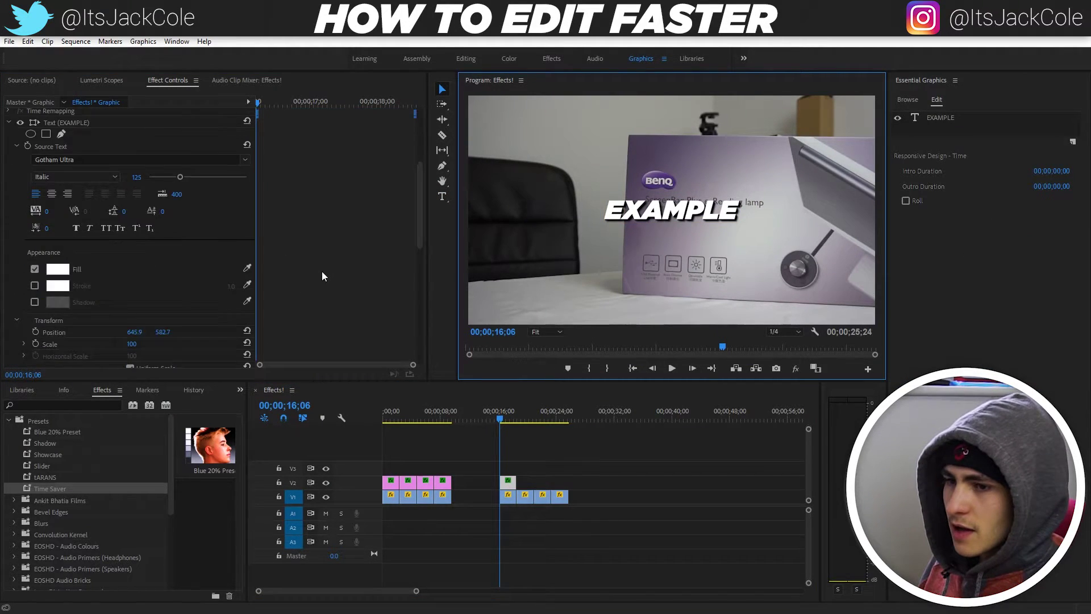
pyautogui.moveTo(715, 215); pyautogui.dragTo(587, 119)
pyautogui.press('space')
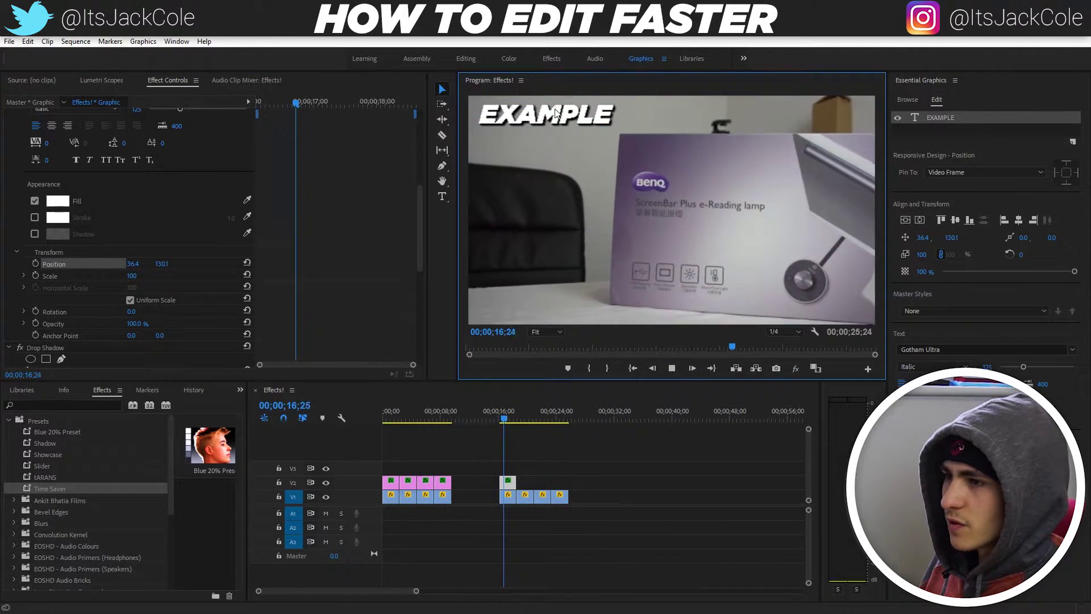
pyautogui.press('space')
# - Add the text NEXT EXAMPLE over the frame at 00;00;18;18, directly after the EXAMPLE graphic
pyautogui.click(525, 425)
pyautogui.press('Down')
pyautogui.click(586, 467)
pyautogui.press('t')
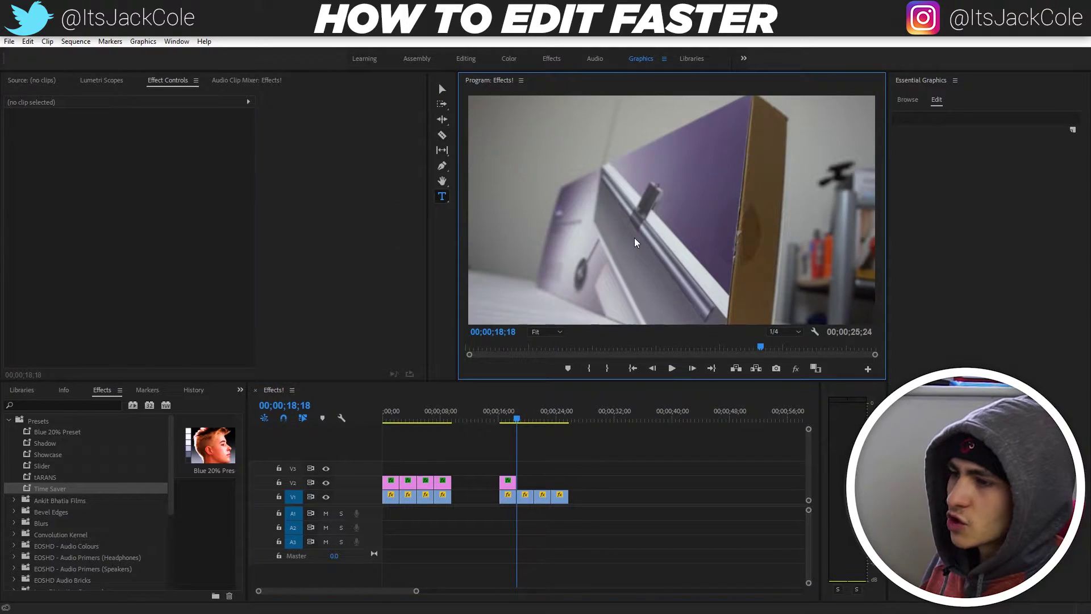
pyautogui.click(637, 233)
pyautogui.write('NEXT EXAMPLE')
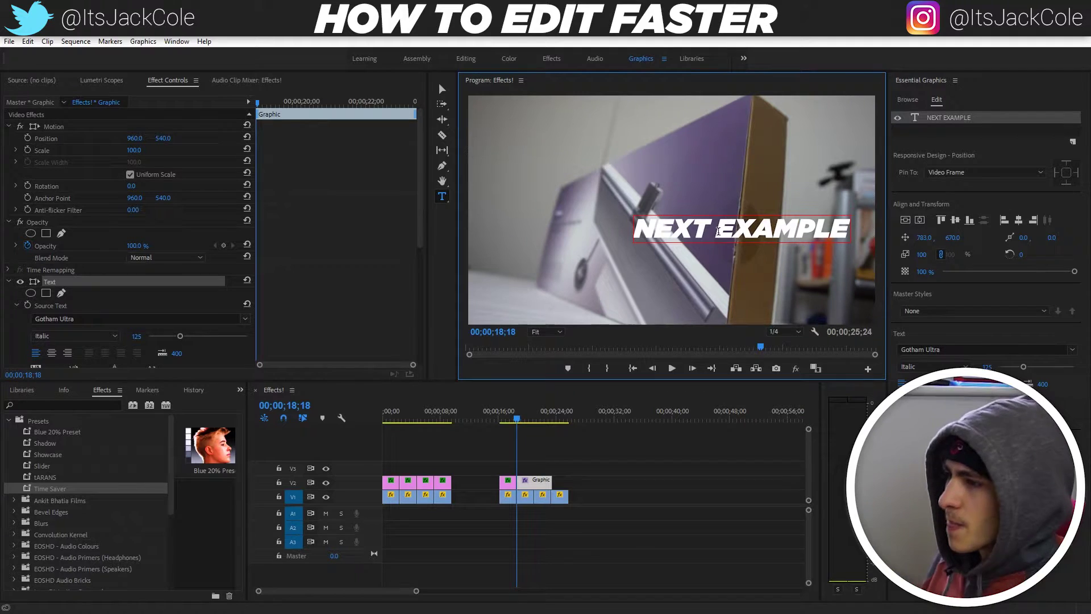
# - Cut the NEXT EXAMPLE graphic at the end of the V1 clip beneath it and delete the leftover part
pyautogui.click(629, 439)
pyautogui.click(517, 414)
pyautogui.press('c')
pyautogui.click(534, 482)
pyautogui.press('v')
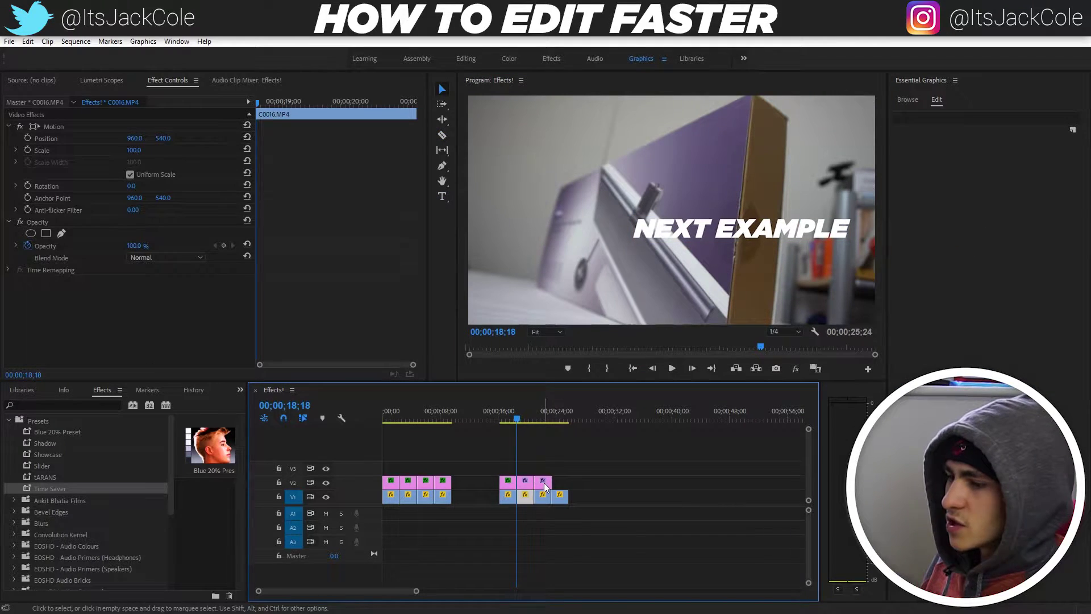
pyautogui.click(543, 482)
pyautogui.press('Delete')
# - Apply the Time Saver preset to the NEXT EXAMPLE graphic and play it back
pyautogui.click(525, 482)
pyautogui.moveTo(50, 489); pyautogui.dragTo(526, 486)
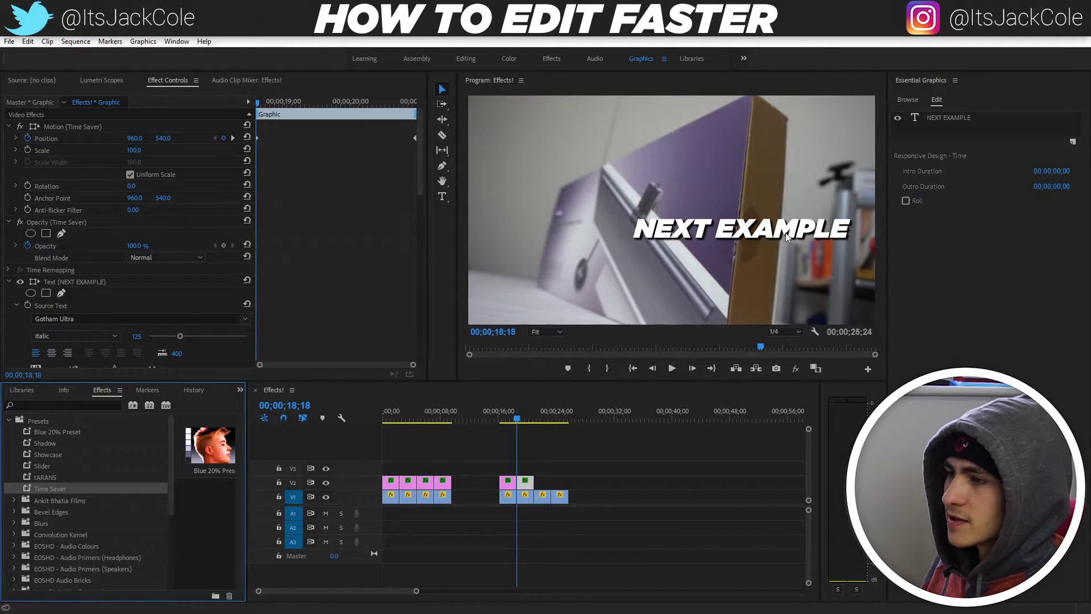
pyautogui.click(678, 435)
pyautogui.press('space')
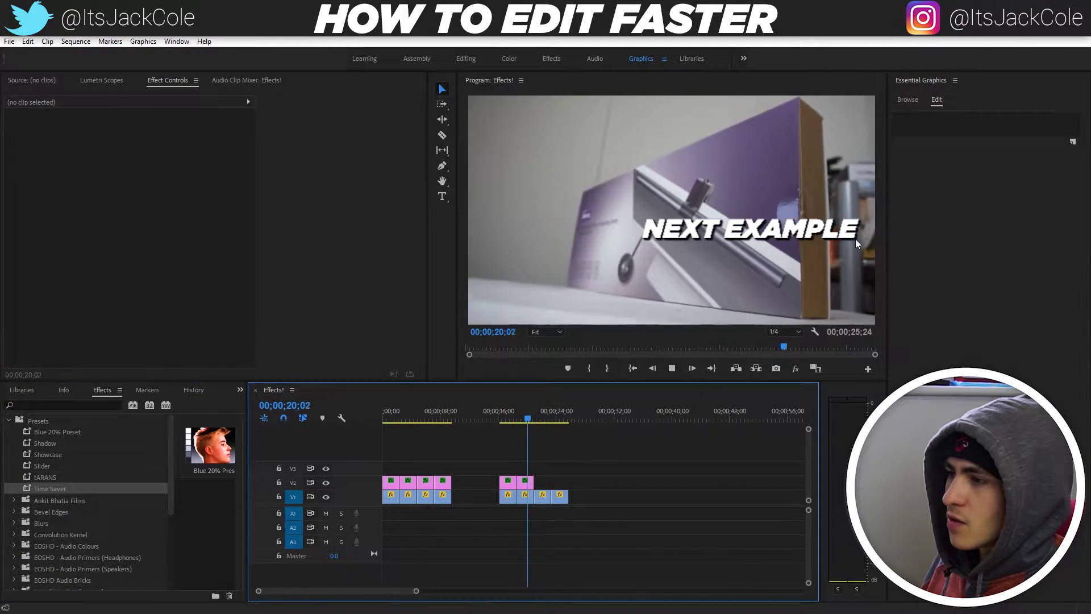
pyautogui.press('space')
# - From the graphic's first frame, move the NEXT EXAMPLE text layer to about 608, 973 near the frame's bottom edge and play it back
pyautogui.click(525, 417)
pyautogui.moveTo(527, 415); pyautogui.dragTo(517, 415)
pyautogui.click(525, 482)
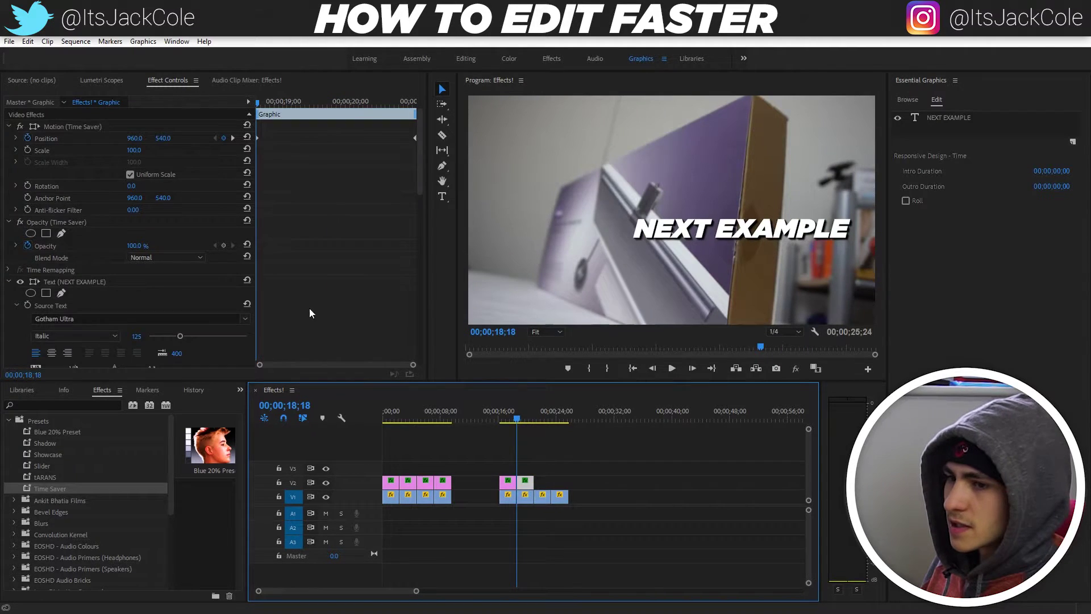
pyautogui.scroll(-3, 318, 301)
pyautogui.scroll(-3, 335, 296)
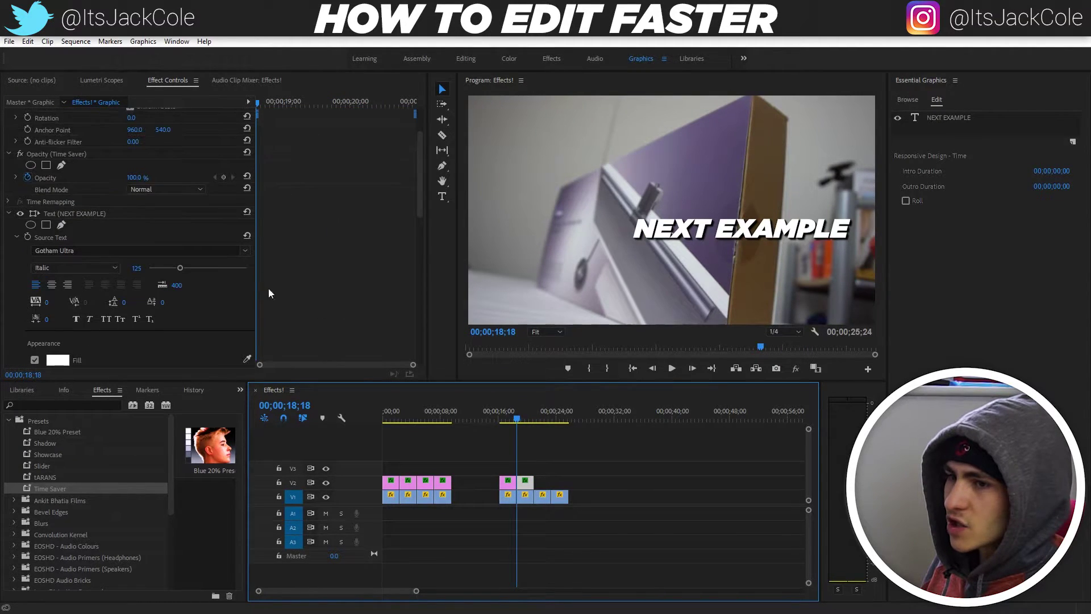
pyautogui.click(82, 213)
pyautogui.scroll(-5, 208, 304)
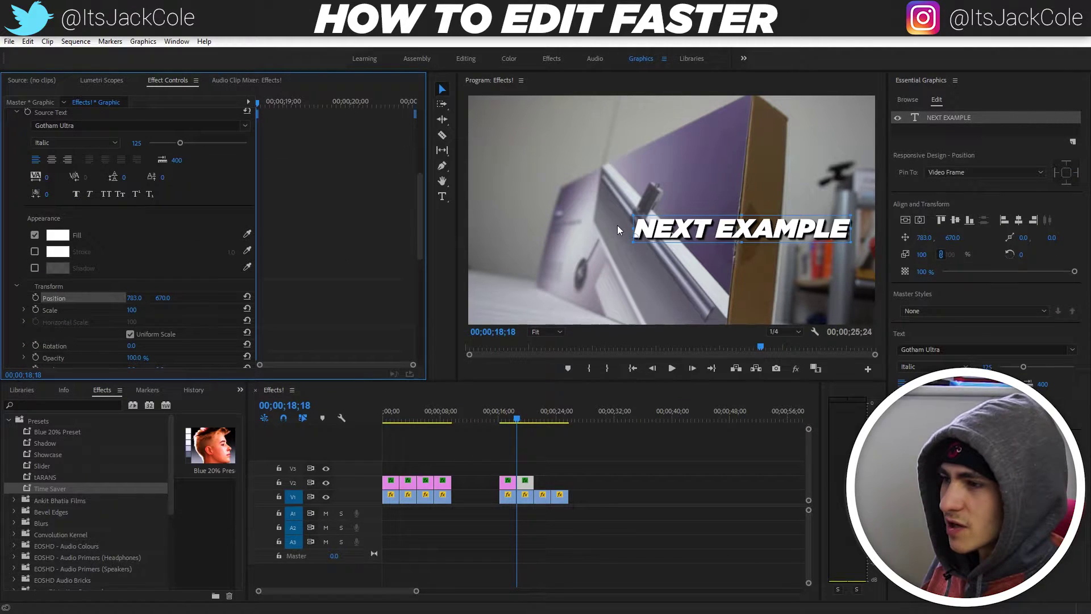
pyautogui.moveTo(670, 229); pyautogui.dragTo(523, 305)
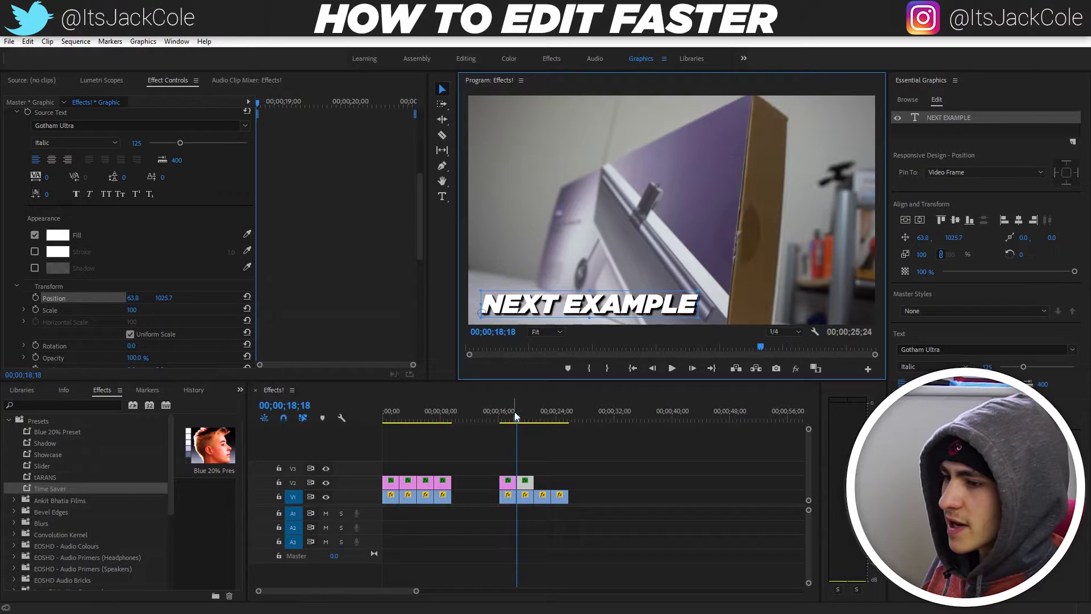
pyautogui.moveTo(629, 307); pyautogui.dragTo(744, 295)
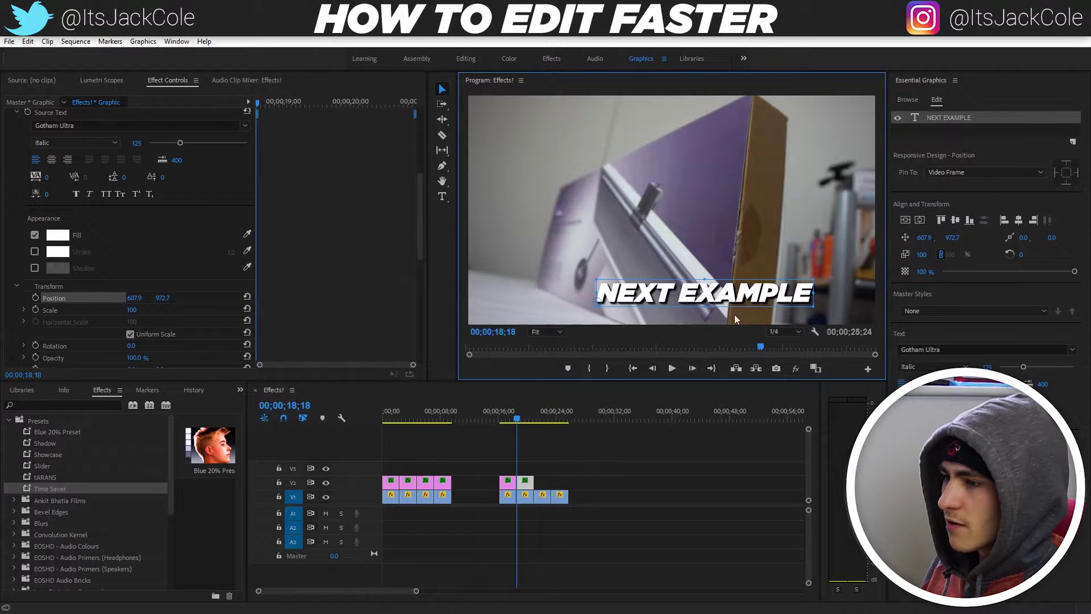
pyautogui.click(554, 448)
pyautogui.press('space')
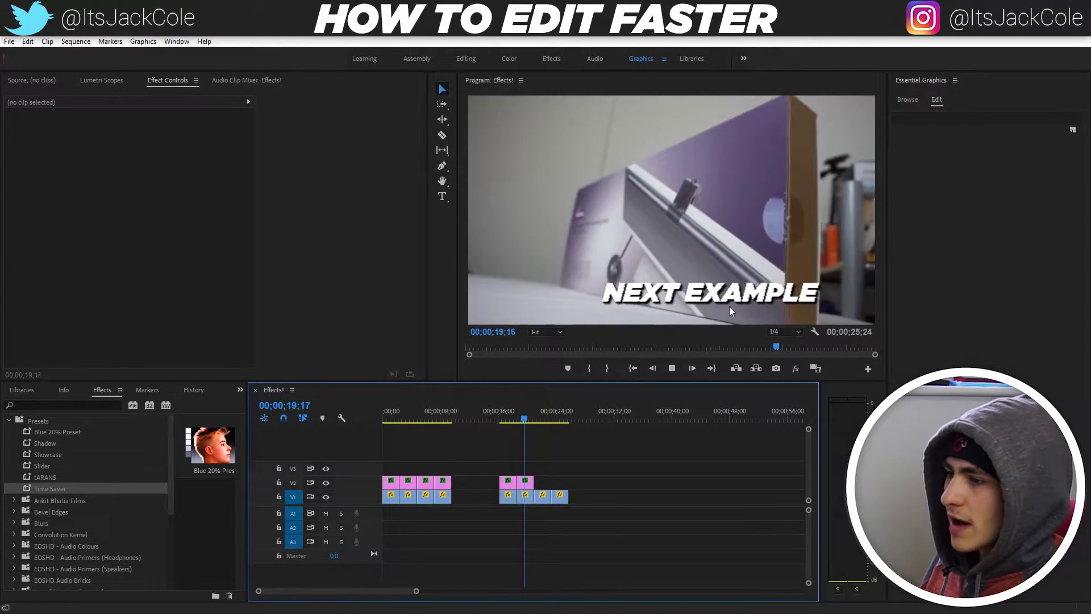
# - Add the text 3RD TEXT over the frame at 00;00;21;00, directly after the NEXT EXAMPLE graphic, and center it in the frame
pyautogui.press('space')
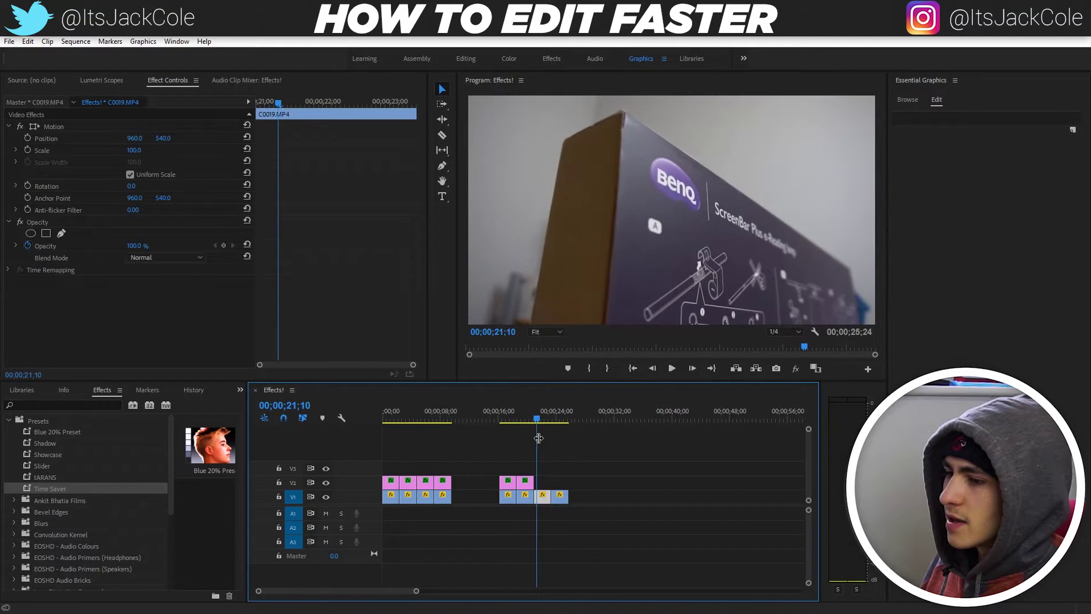
pyautogui.click(538, 412)
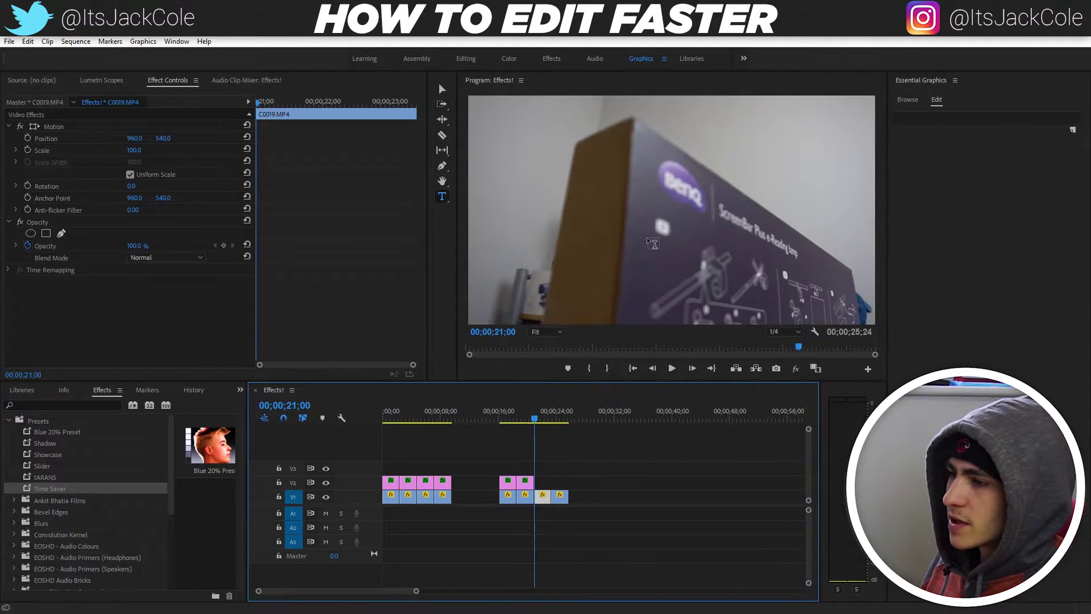
pyautogui.click(652, 243)
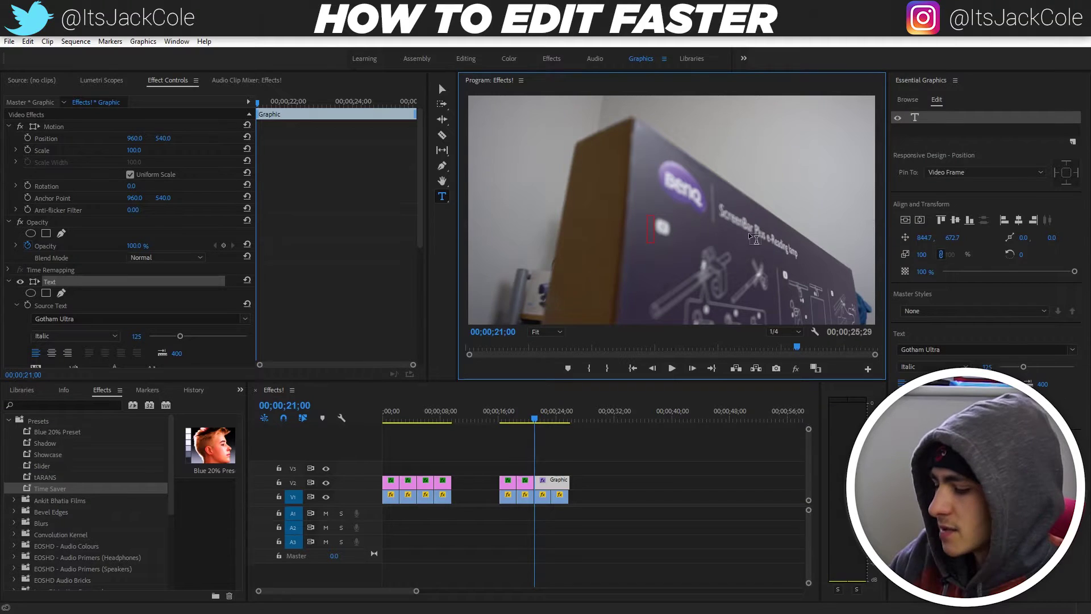
pyautogui.write('3RD TEXT')
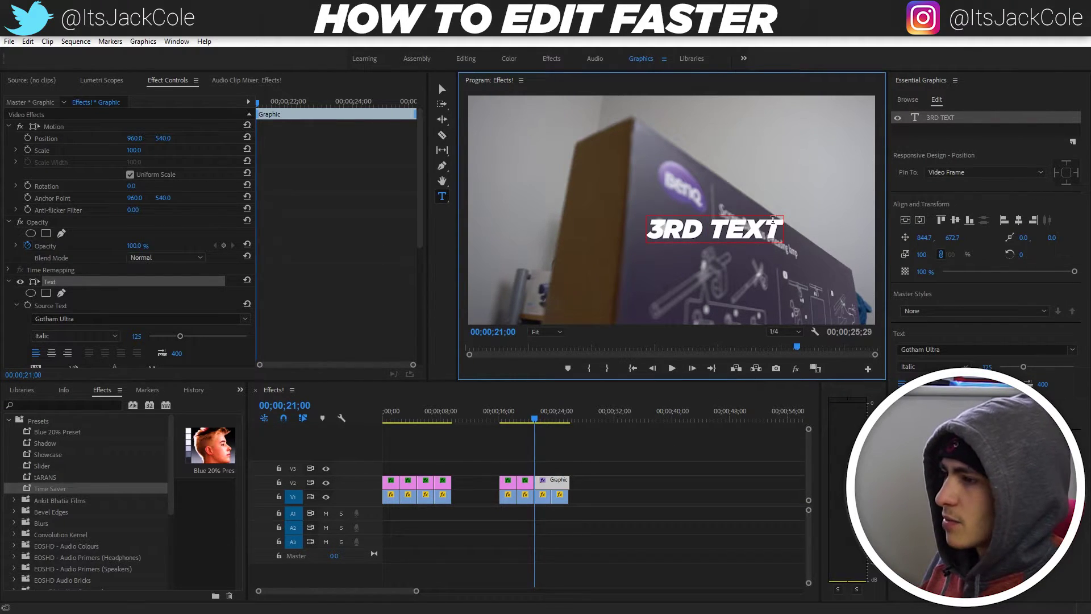
pyautogui.hotkey('ctrl', 'a')
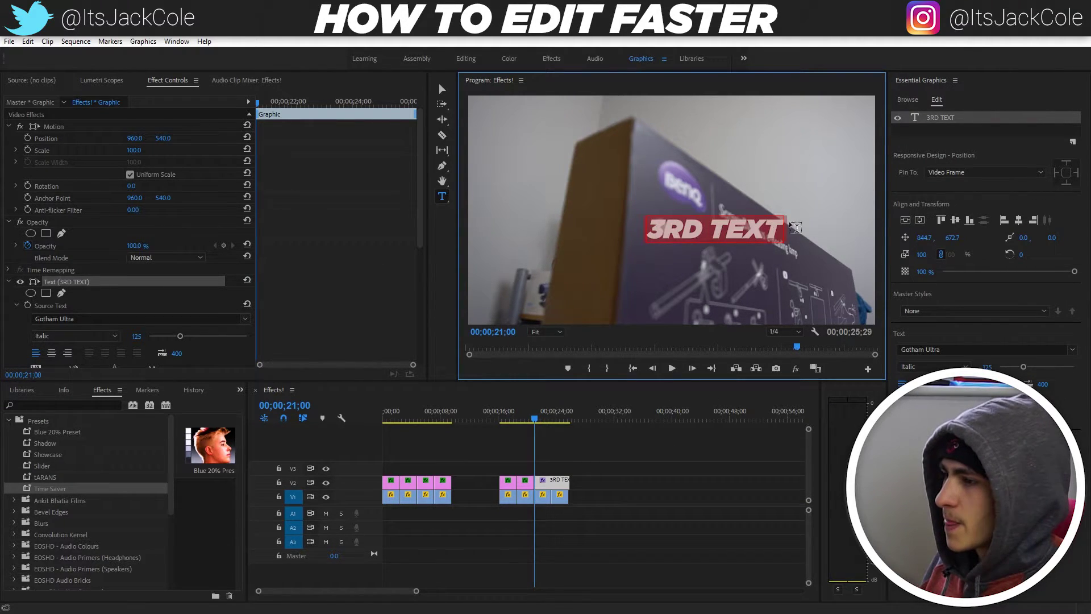
pyautogui.click(919, 221)
pyautogui.click(907, 221)
# - Cut the 3RD TEXT graphic at the end of the third V1 clip beneath it and delete the leftover part
pyautogui.click(706, 457)
pyautogui.press('c')
pyautogui.click(551, 483)
pyautogui.press('v')
pyautogui.click(562, 484)
pyautogui.press('Delete')
# - Apply the Time Saver preset to the 3RD TEXT graphic and move its text layer to about 600, 1032 near the frame's bottom edge
pyautogui.click(546, 486)
pyautogui.moveTo(71, 491); pyautogui.dragTo(543, 482)
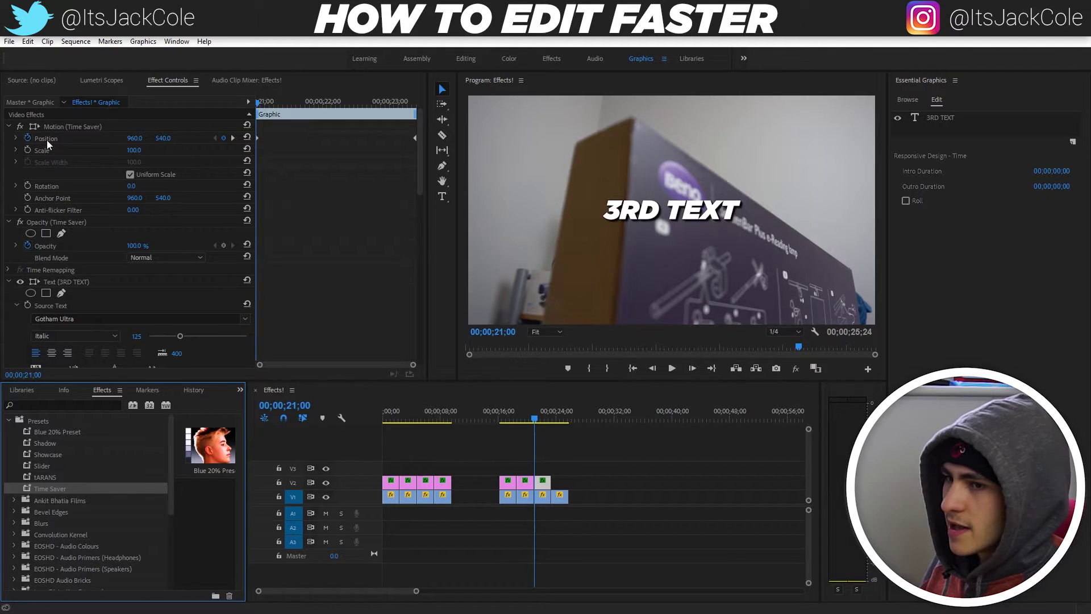
pyautogui.scroll(-5, 319, 237)
pyautogui.click(54, 321)
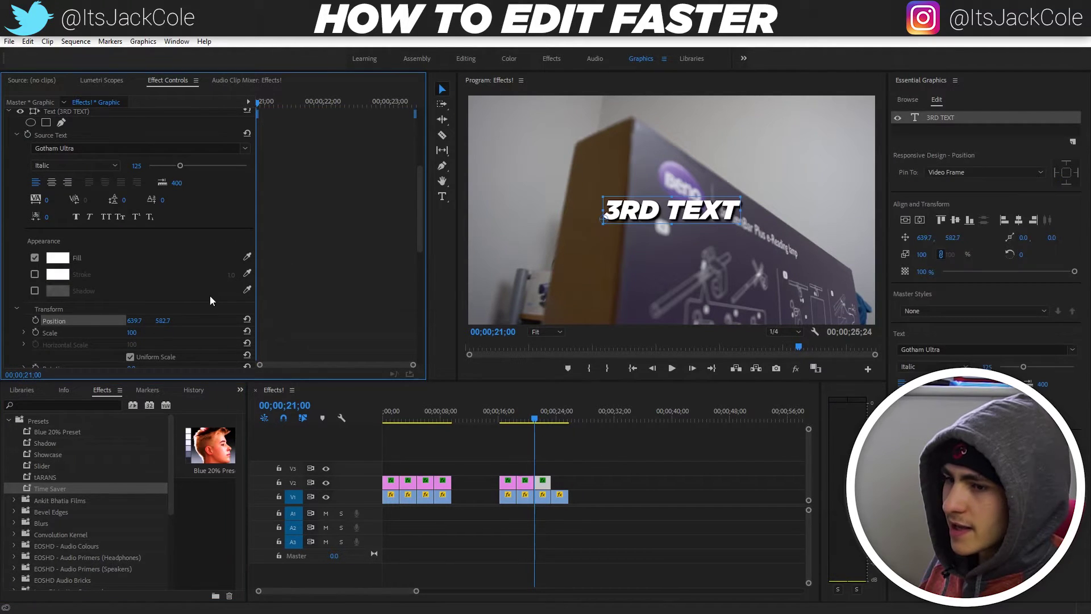
pyautogui.moveTo(699, 212); pyautogui.dragTo(694, 397)
pyautogui.press('space')
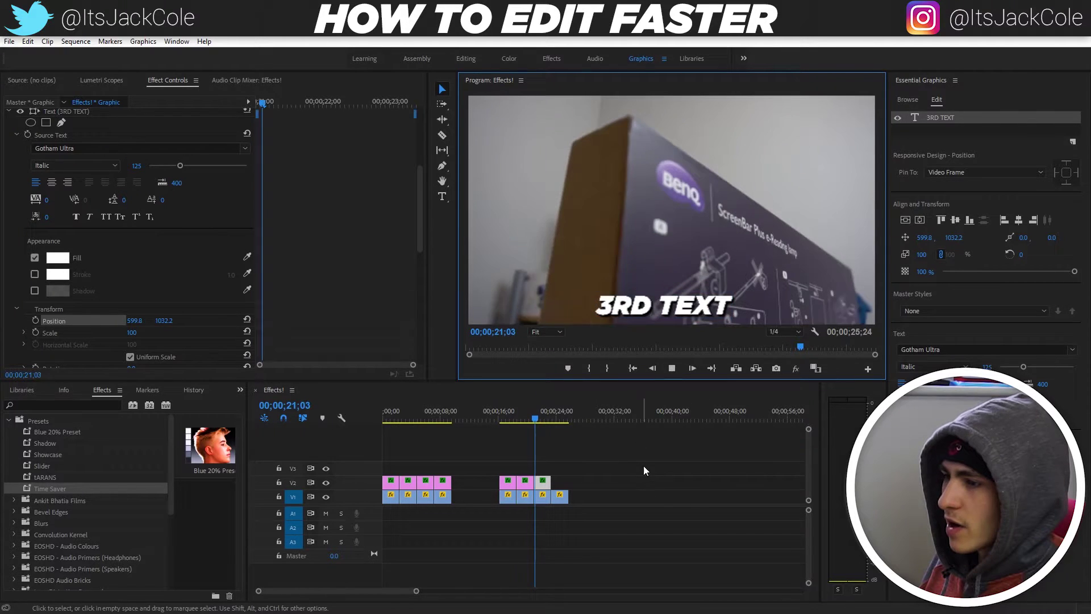
pyautogui.press('space')
# - Save the project and open the Color! sequence in the Editing workspace
pyautogui.click(685, 477)
pyautogui.hotkey('ctrl', 's')
pyautogui.hotkey('alt', 'shift', '3')
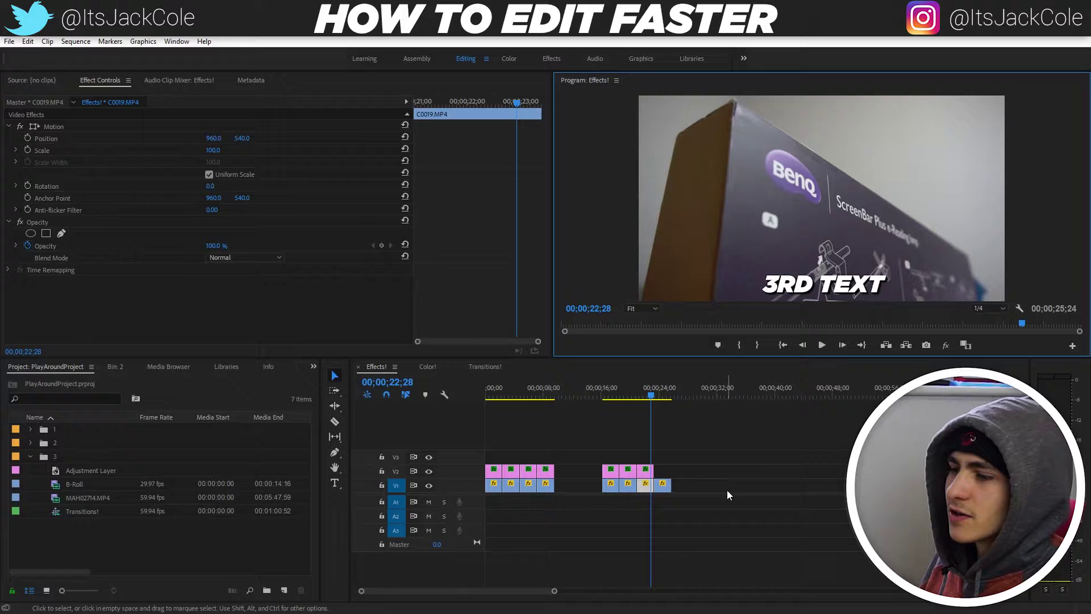
pyautogui.click(427, 366)
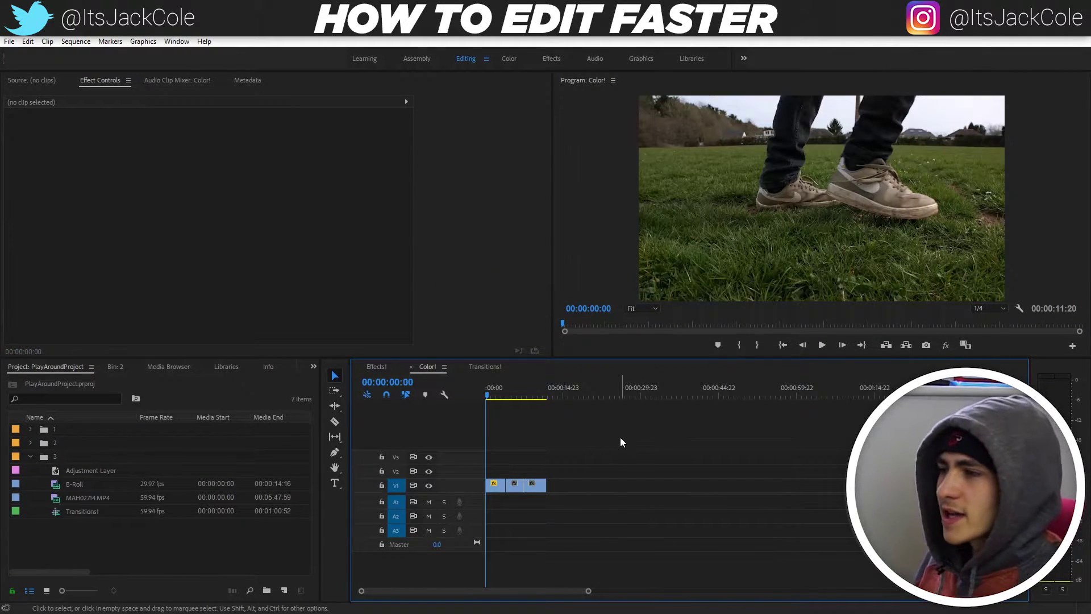
# - Play through the ungraded clips of the Color! sequence and return the playhead to the start
pyautogui.press('space')
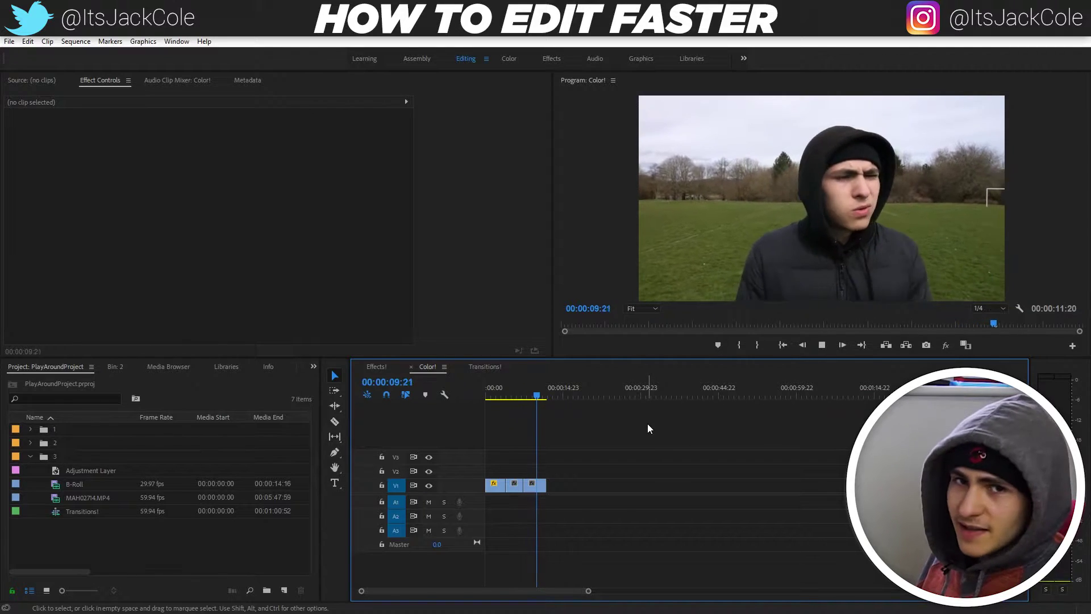
pyautogui.press('space')
pyautogui.press('d')
pyautogui.click(639, 456)
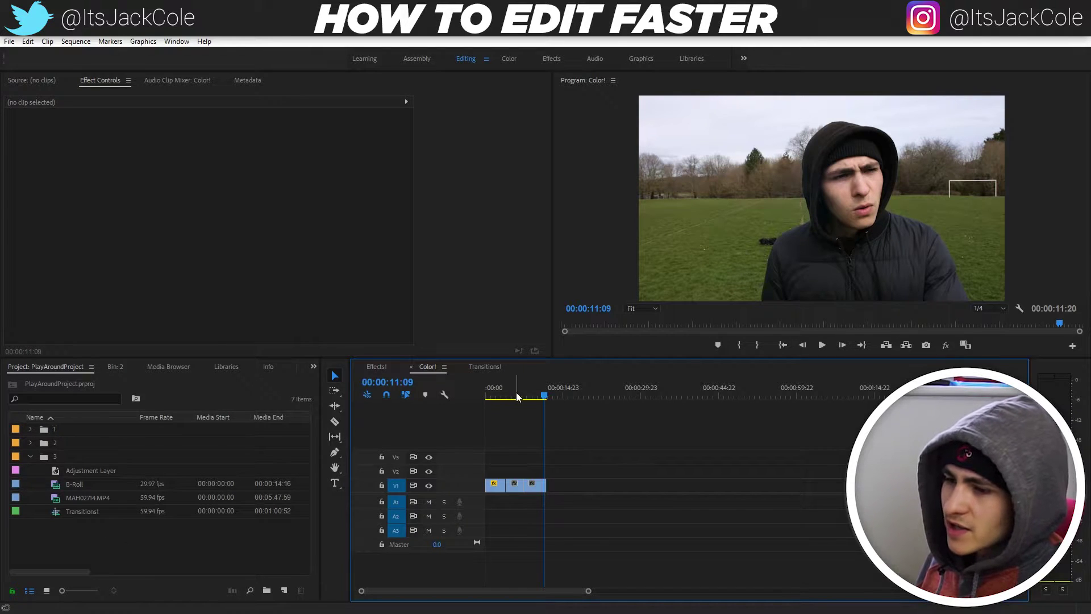
pyautogui.moveTo(516, 392); pyautogui.dragTo(471, 404)
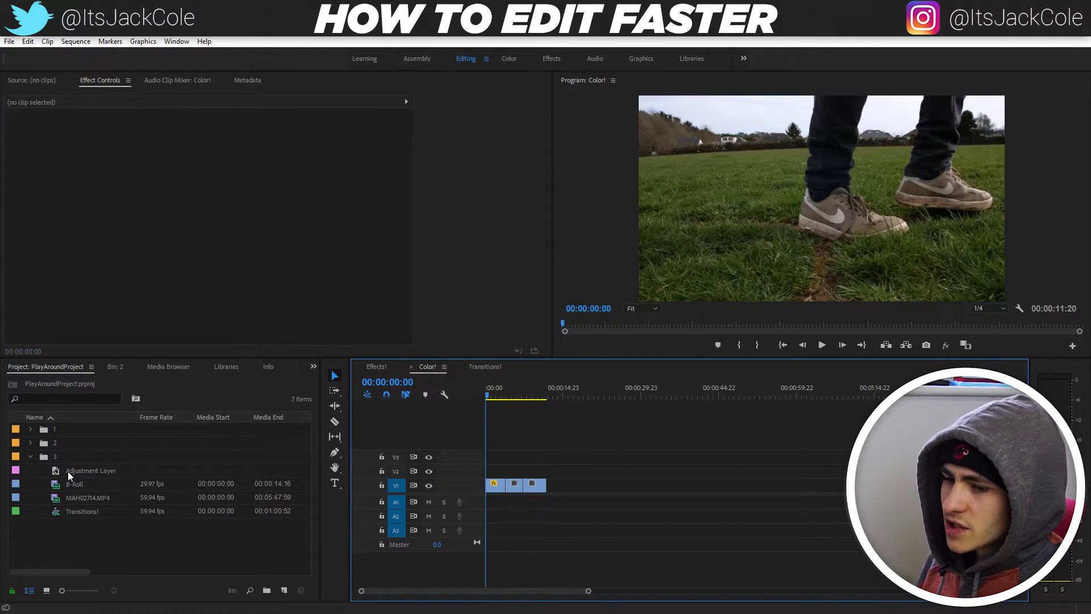
# - Collapse bin 3 and create a new 3840 x 2160 adjustment layer at 23.976 fps in the project
pyautogui.click(57, 470)
pyautogui.click(187, 537)
pyautogui.click(507, 454)
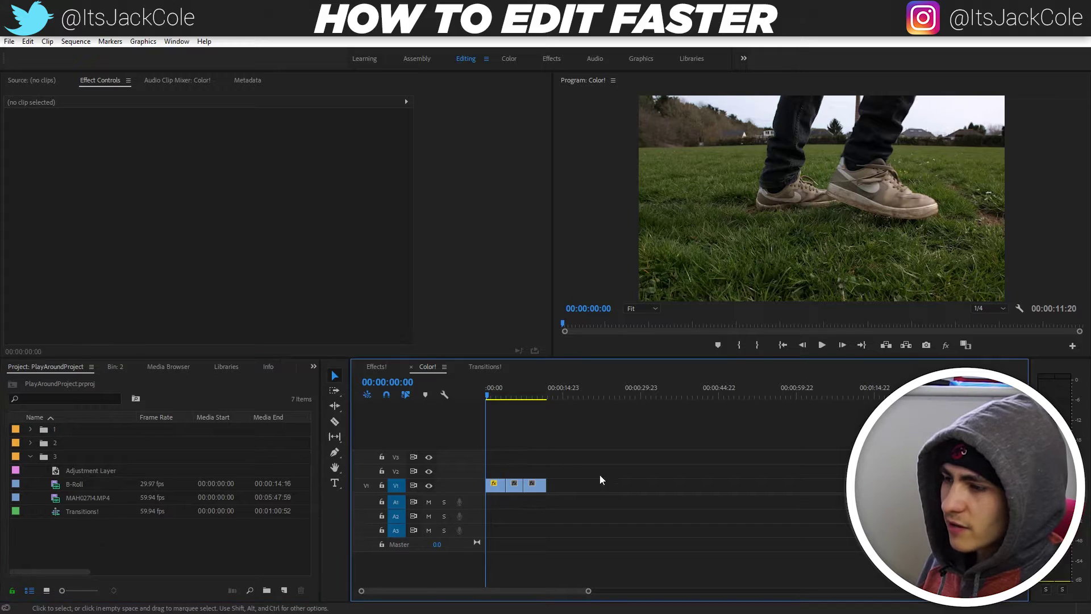
pyautogui.click(159, 554)
pyautogui.click(29, 456)
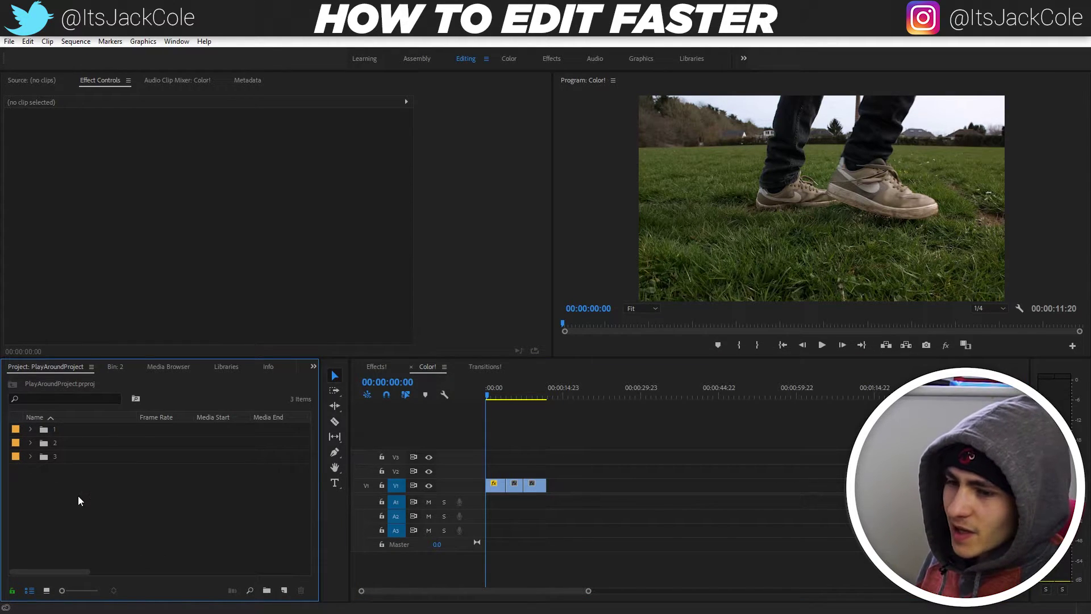
pyautogui.click(26, 41)
pyautogui.moveTo(10, 41)
pyautogui.moveTo(34, 54)
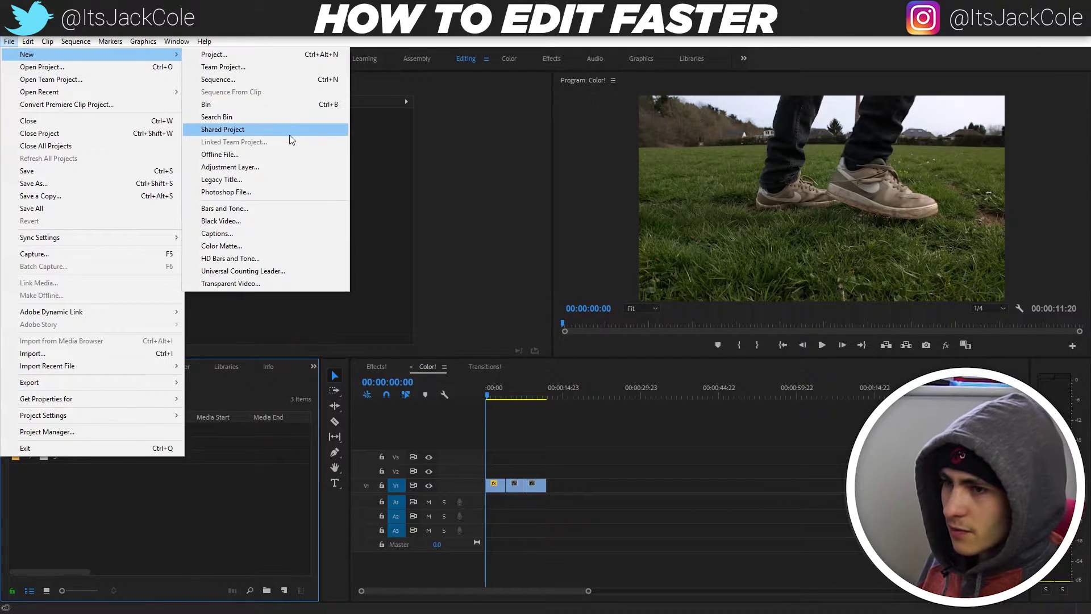
pyautogui.click(260, 167)
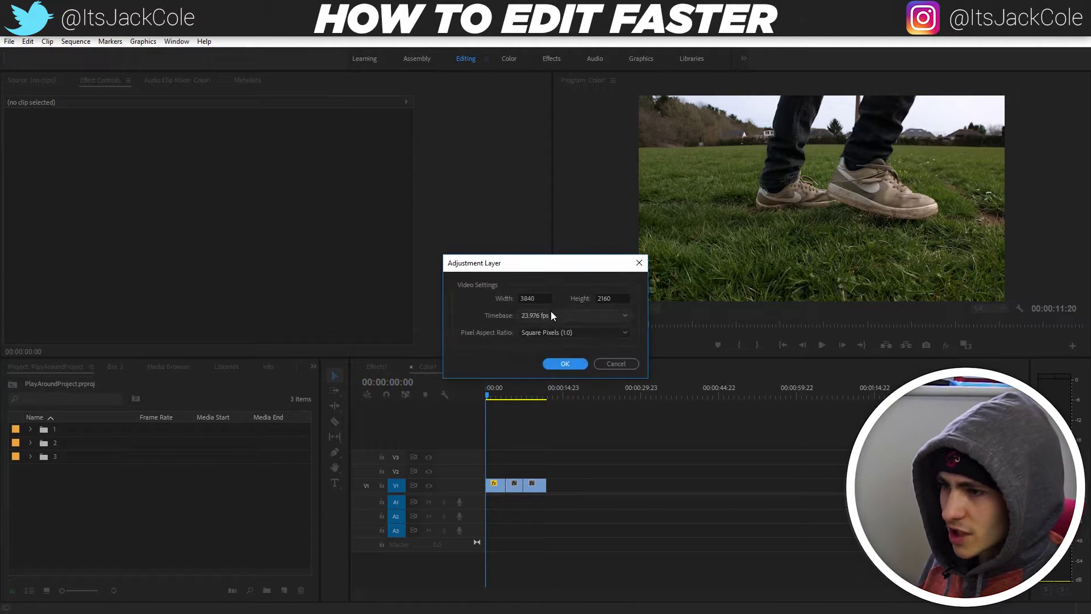
pyautogui.click(565, 364)
# - Place the adjustment layer on V2 across the full length of the three clips and move the playhead to 00:00:02:10
pyautogui.moveTo(80, 470); pyautogui.dragTo(546, 469)
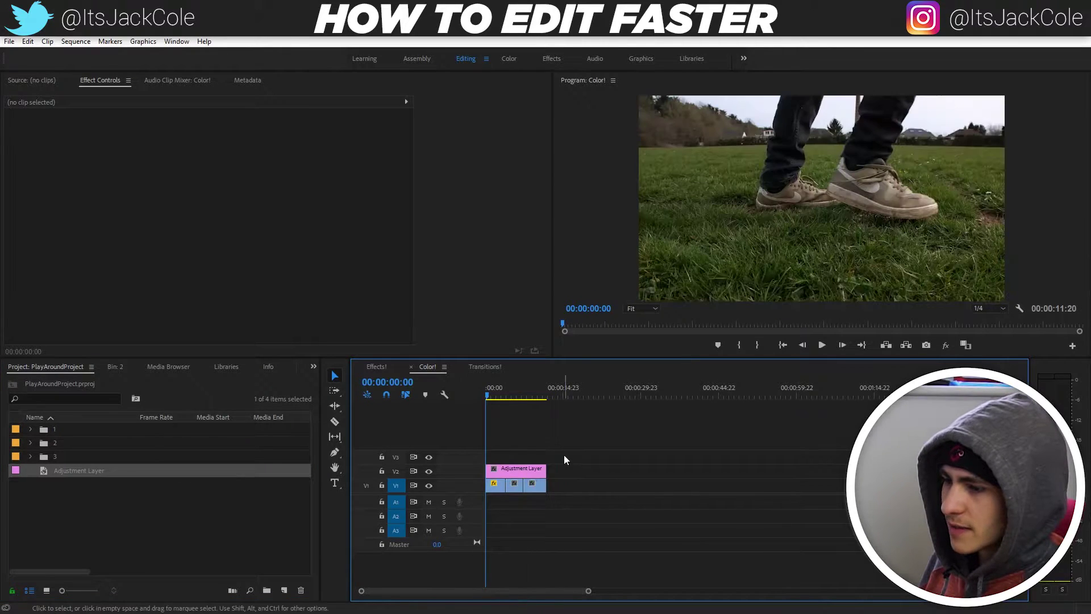
pyautogui.click(525, 473)
pyautogui.moveTo(487, 392); pyautogui.dragTo(497, 391)
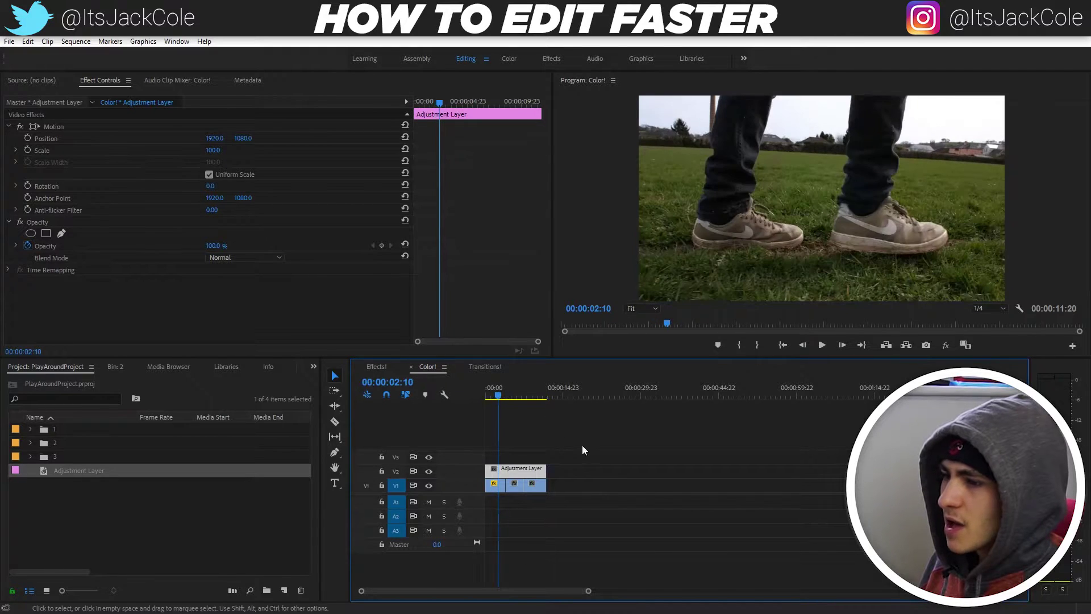
# - Save the project and switch to the Color workspace
pyautogui.click(582, 445)
pyautogui.hotkey('ctrl', 's')
pyautogui.click(516, 473)
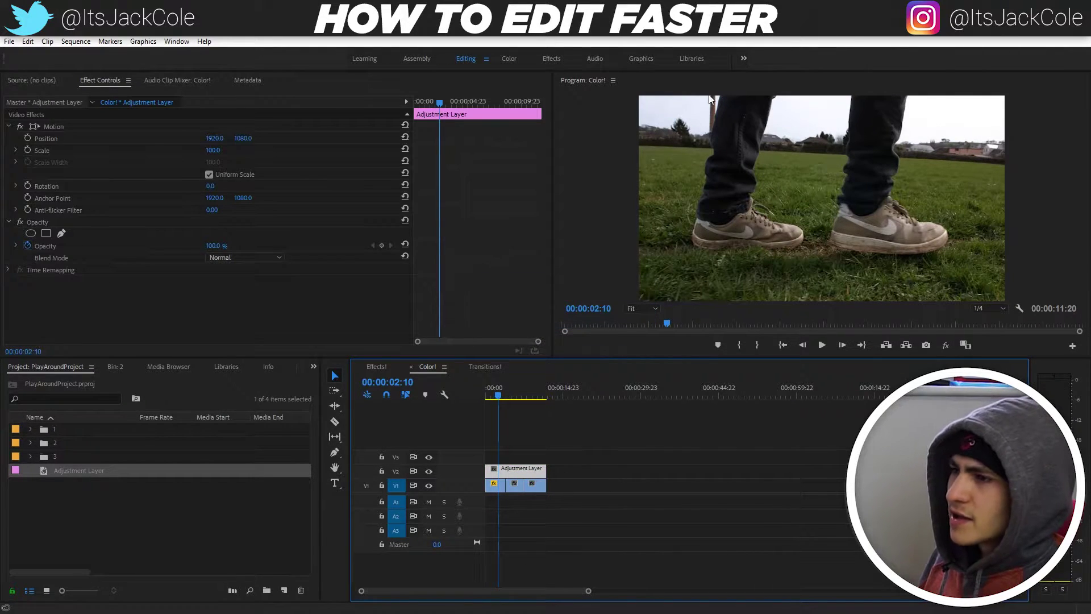
pyautogui.click(514, 59)
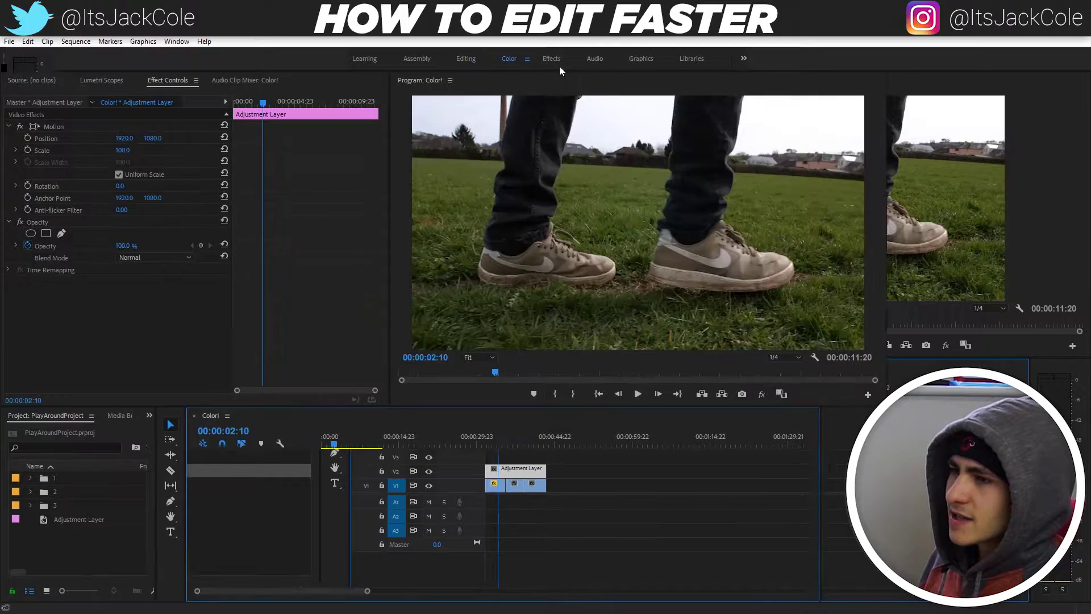
# - Grade the adjustment layer with contrast 100, highlights -63.2, shadows 13.5, whites 25.4 and blacks -36.2
pyautogui.click(346, 459)
pyautogui.click(362, 493)
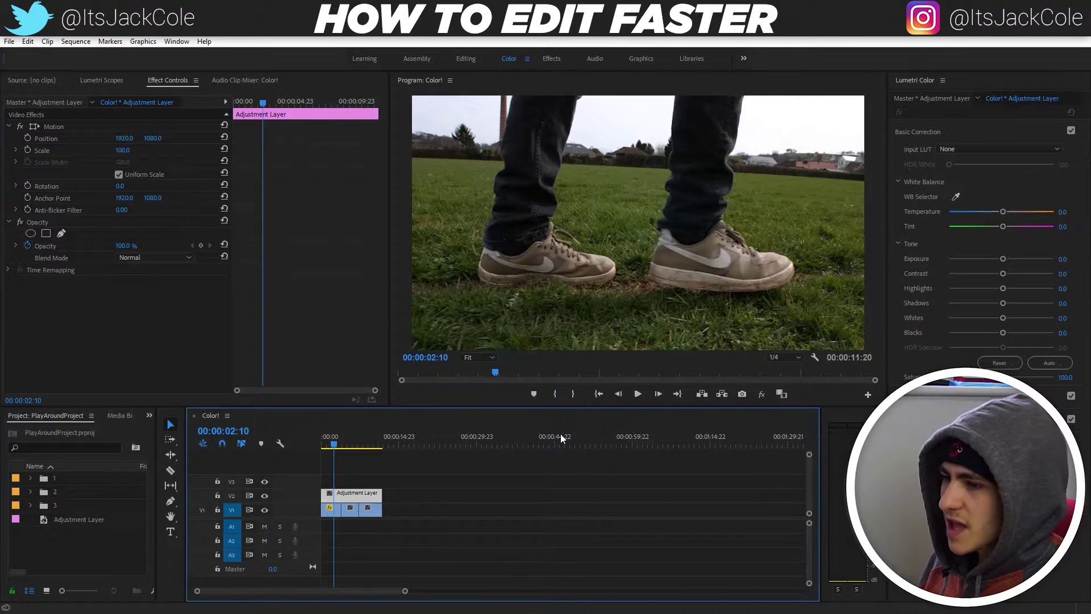
pyautogui.moveTo(1004, 260); pyautogui.dragTo(982, 335)
pyautogui.click(639, 502)
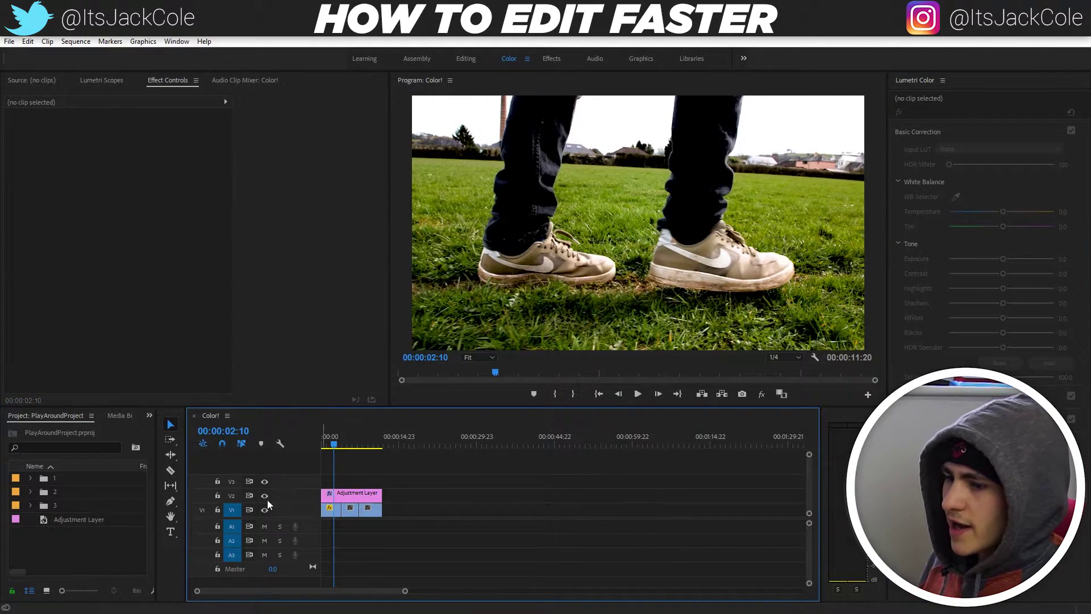
# - Play the graded sequence from the first clip into the second to check how the grade looks on each shot
pyautogui.press('space')
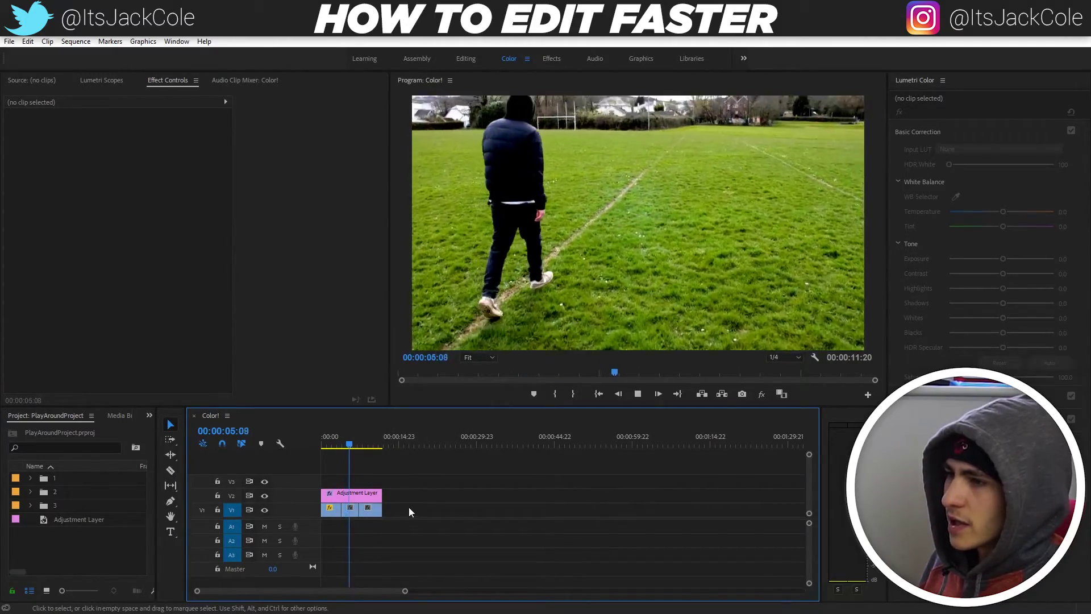
pyautogui.click(333, 510)
pyautogui.click(335, 449)
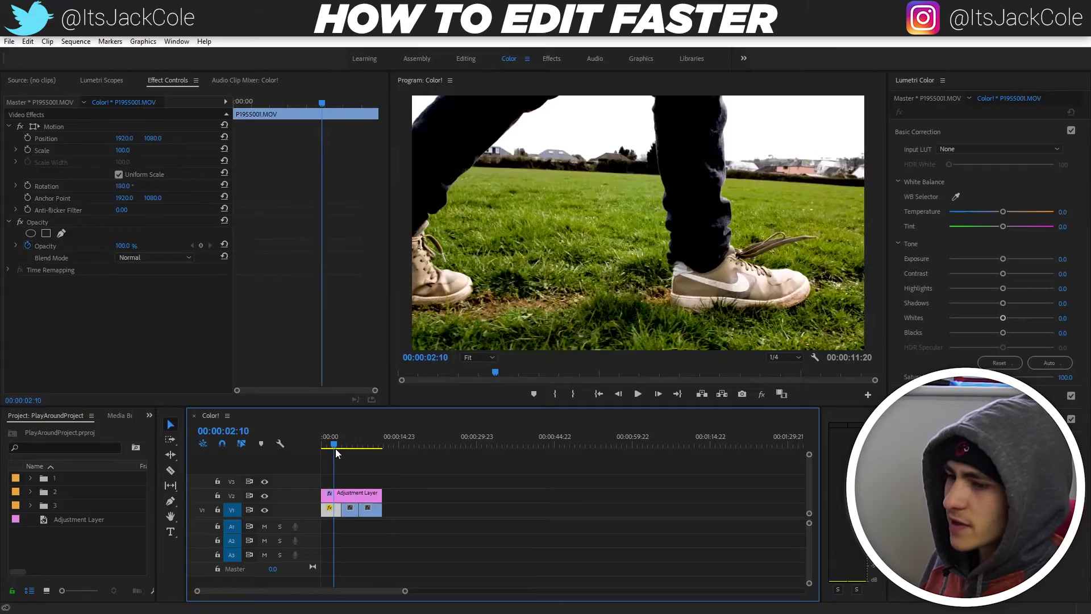
pyautogui.press('space')
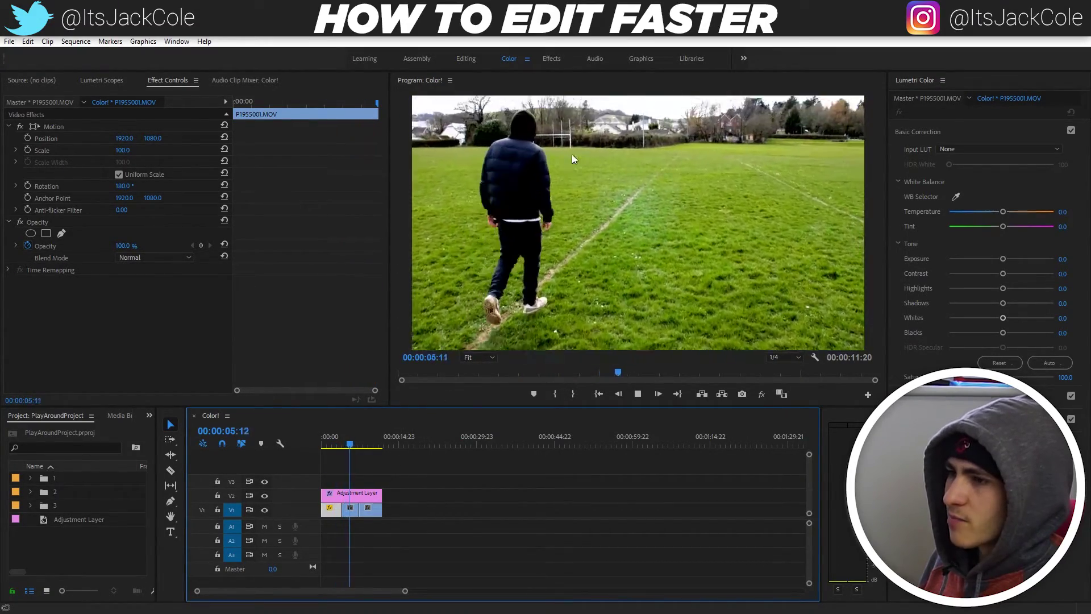
pyautogui.press('space')
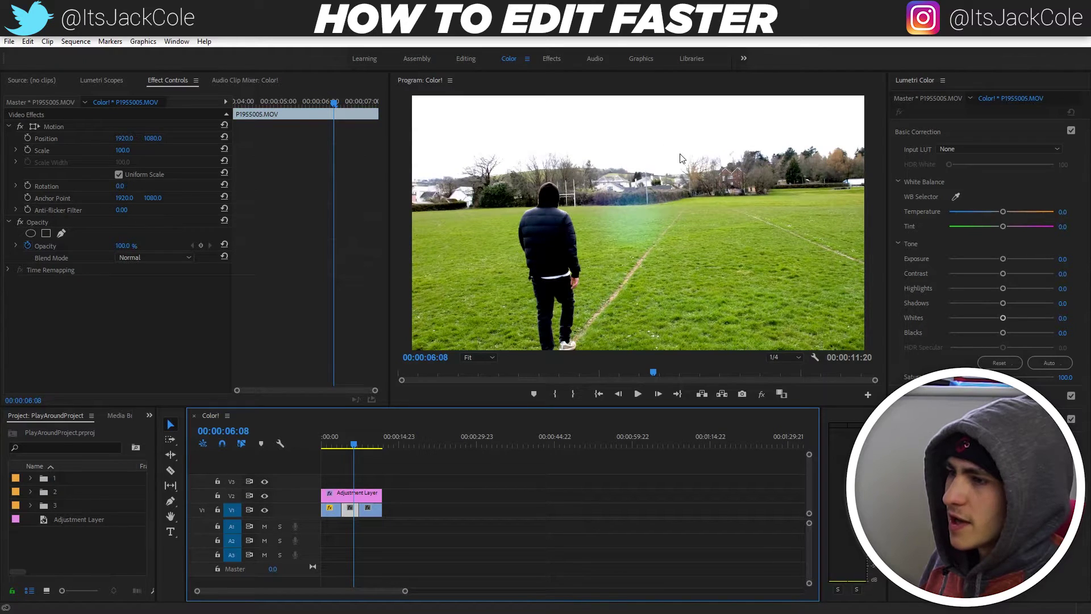
# - Split the adjustment layer on V2 at both cuts between the three clips beneath it
pyautogui.click(518, 488)
pyautogui.press('c')
pyautogui.click(347, 494)
pyautogui.click(360, 495)
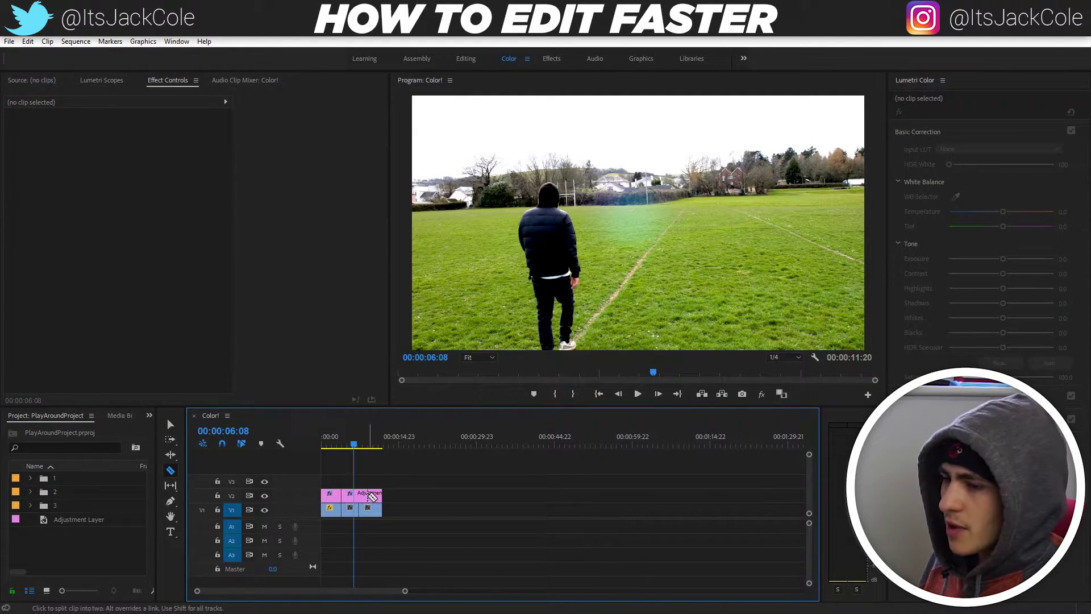
pyautogui.press('v')
# - Set the exposure to about 0.2 and readjust the tone on the adjustment layer piece over the second clip, then play into the third clip
pyautogui.click(351, 499)
pyautogui.moveTo(1063, 261); pyautogui.dragTo(1006, 259)
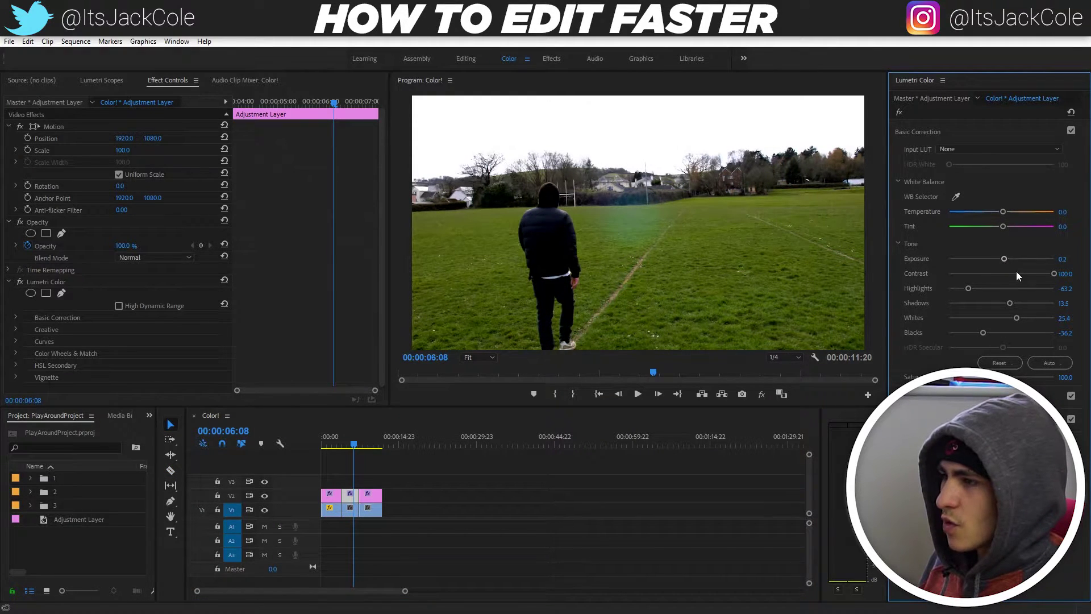
pyautogui.click(1027, 275)
pyautogui.moveTo(968, 288)
pyautogui.mouseDown()
pyautogui.moveTo(937, 291)
pyautogui.moveTo(1018, 298)
pyautogui.moveTo(971, 301)
pyautogui.mouseUp()
pyautogui.click(495, 526)
pyautogui.press('space')
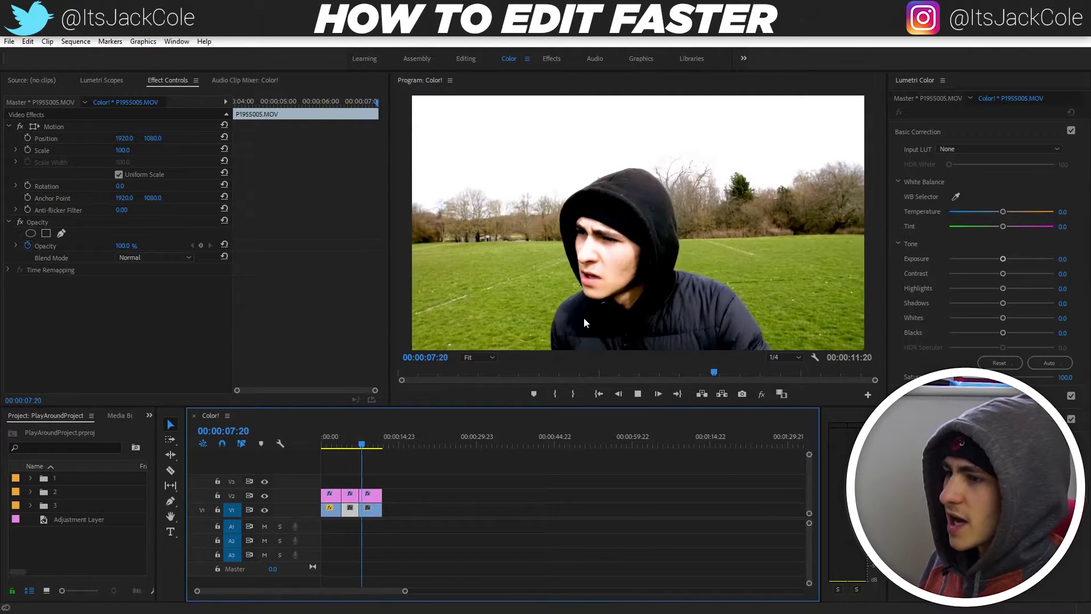
pyautogui.press('space')
# - Set exposure 0, highlights -100, whites about 70.8 and blacks about -1.6 on the adjustment layer piece over the third clip
pyautogui.click(371, 500)
pyautogui.click(1063, 258)
pyautogui.write('0')
pyautogui.press('Return')
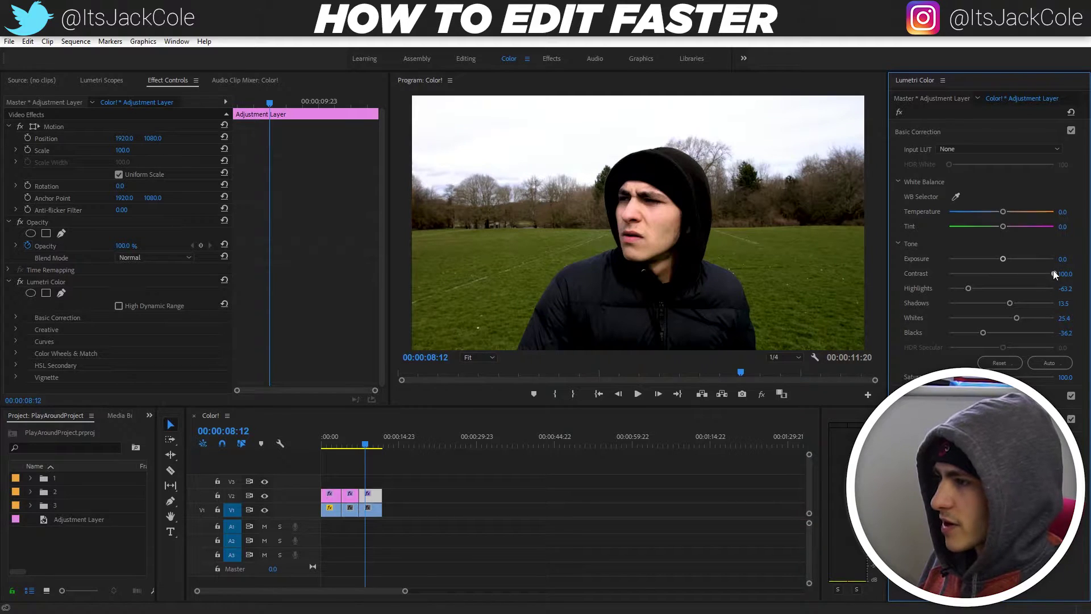
pyautogui.moveTo(971, 289); pyautogui.dragTo(948, 288)
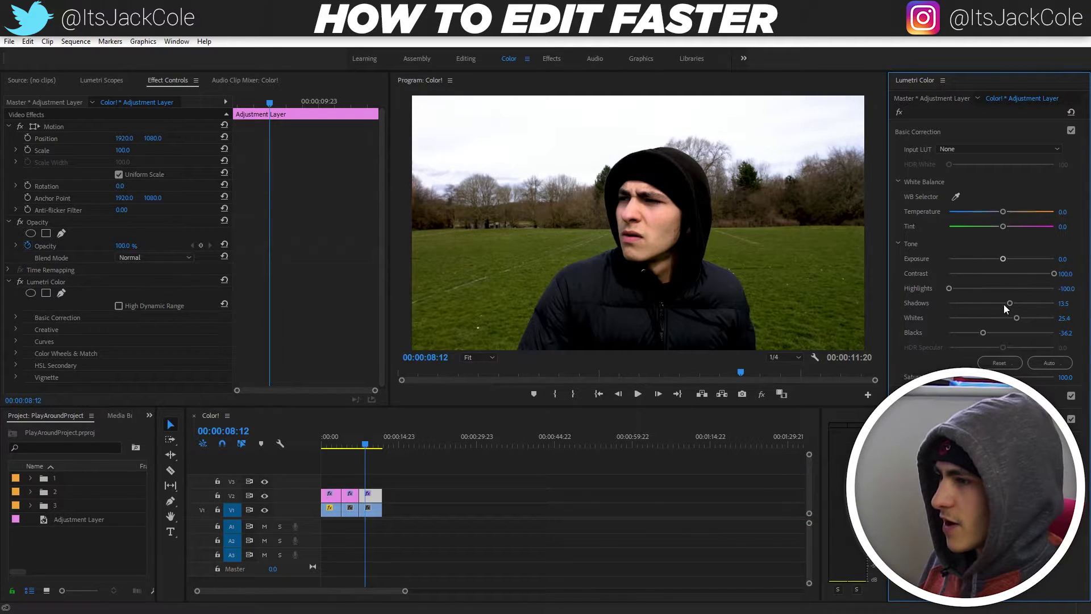
pyautogui.moveTo(984, 332); pyautogui.dragTo(1034, 318)
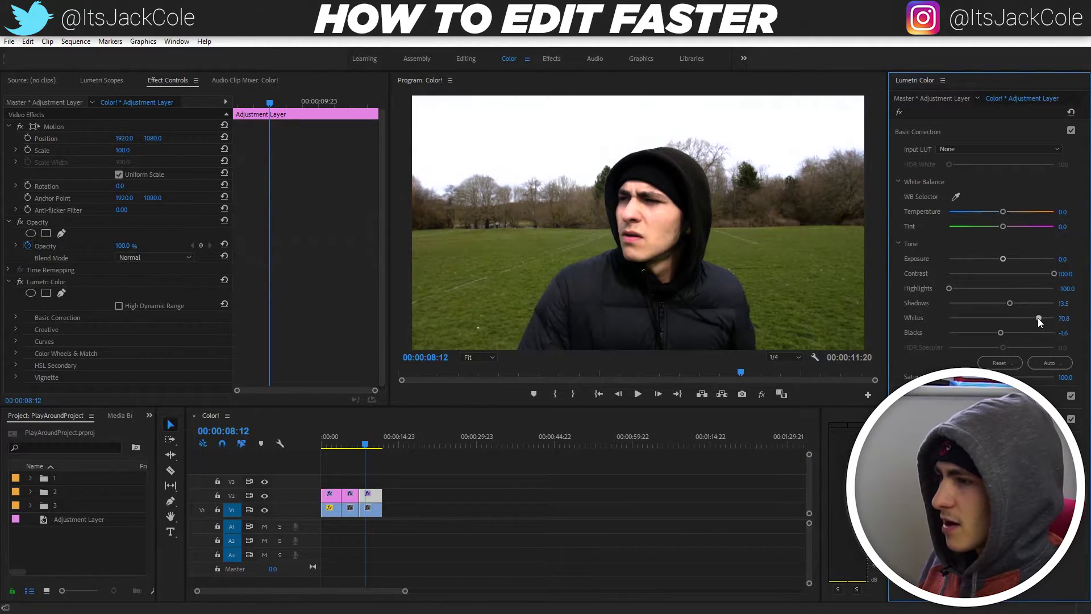
# - Delete all three graded adjustment layer pieces from V2 and place a fresh adjustment layer across the three clips
pyautogui.click(418, 480)
pyautogui.moveTo(430, 490); pyautogui.dragTo(318, 509)
pyautogui.click(425, 494)
pyautogui.moveTo(426, 493); pyautogui.dragTo(305, 493)
pyautogui.press('Delete')
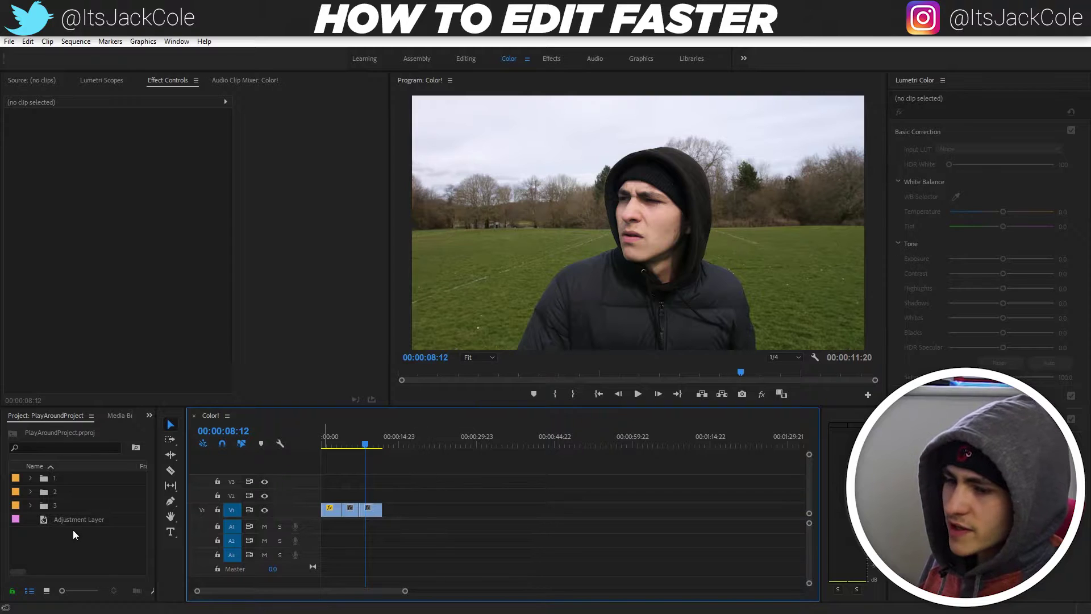
pyautogui.moveTo(43, 519); pyautogui.dragTo(382, 495)
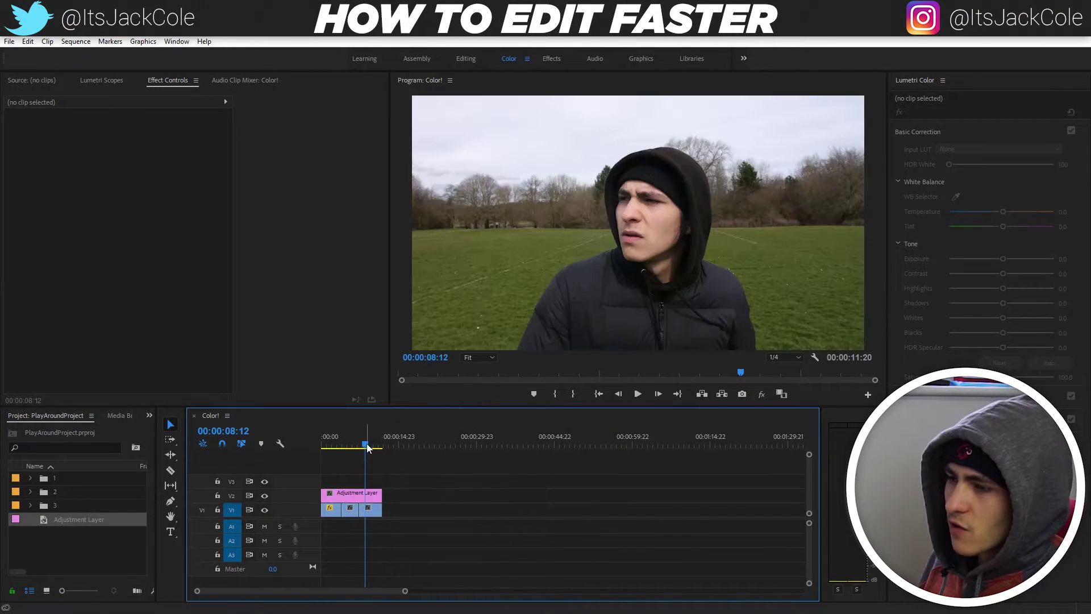
# - Apply the AlexaV3_K1S1_LogC2Video_DCIP3_EE input LUT to the adjustment layer on V2
pyautogui.click(324, 444)
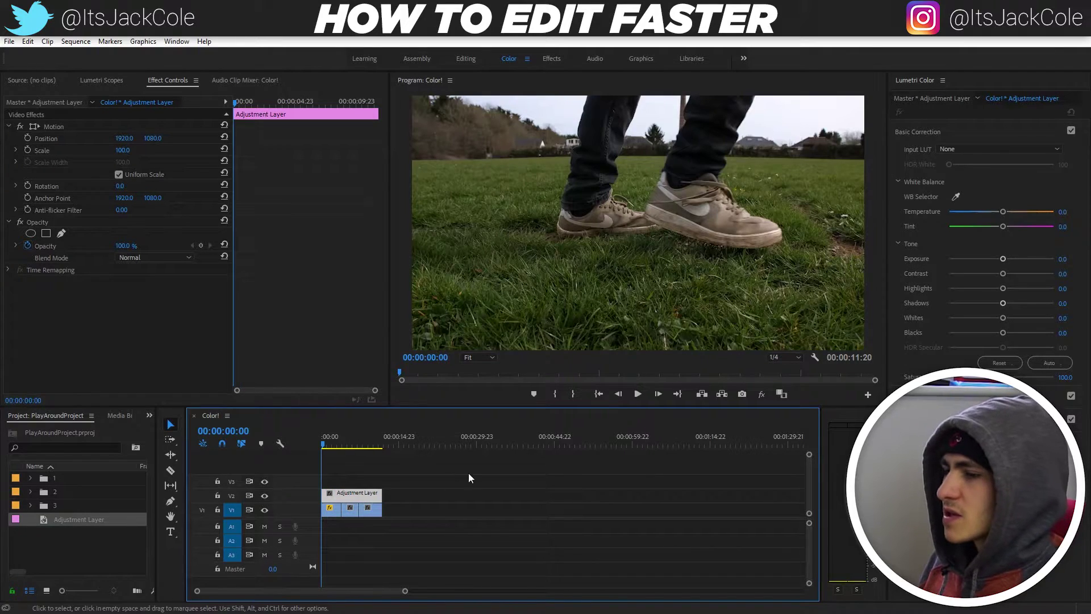
pyautogui.click(451, 487)
pyautogui.click(332, 445)
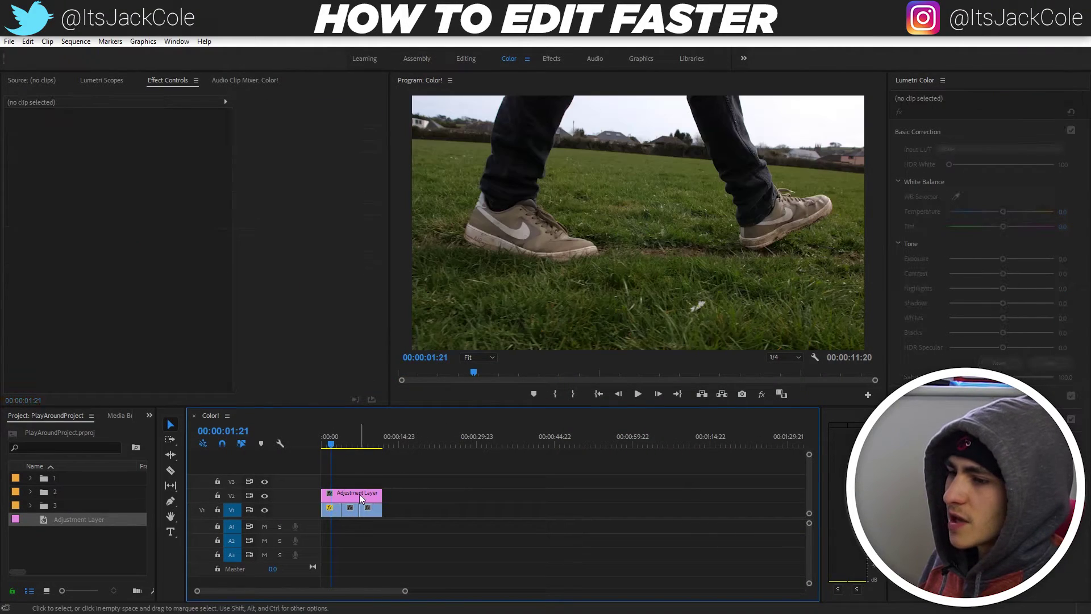
pyautogui.click(359, 495)
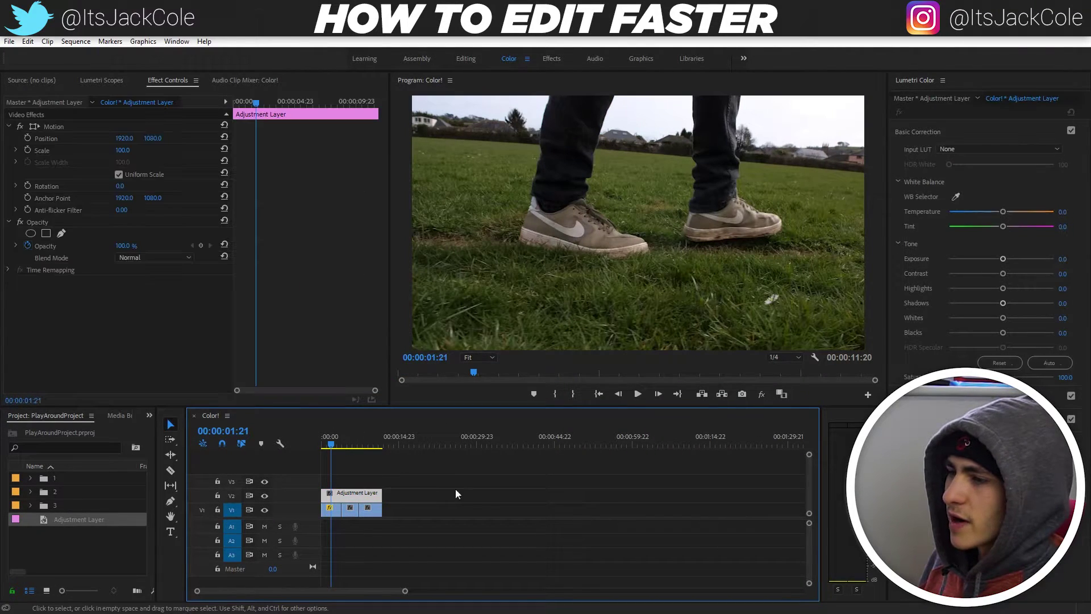
pyautogui.click(957, 149)
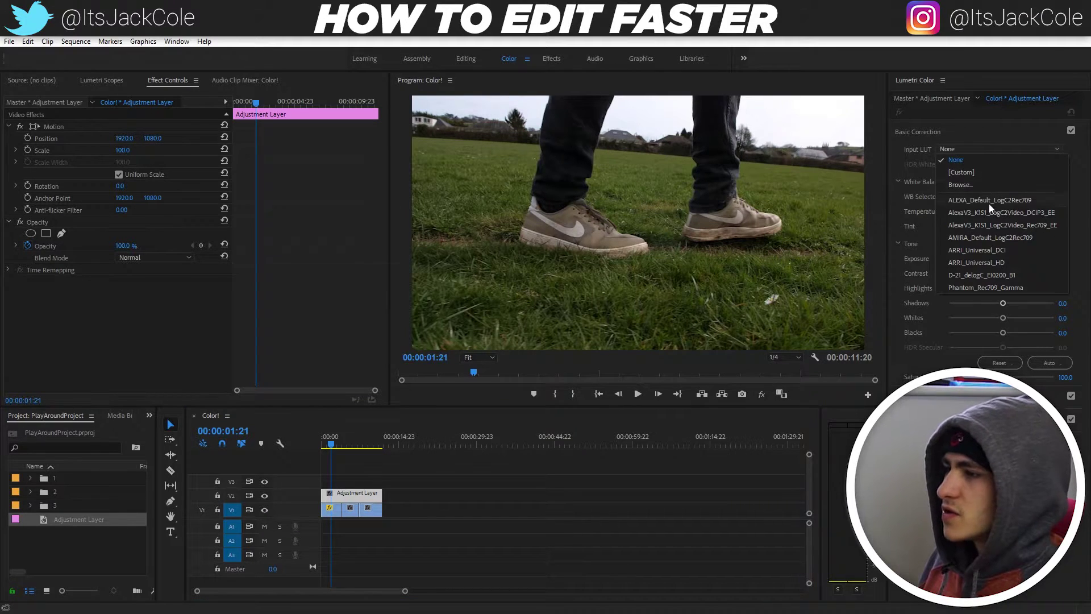
pyautogui.click(991, 211)
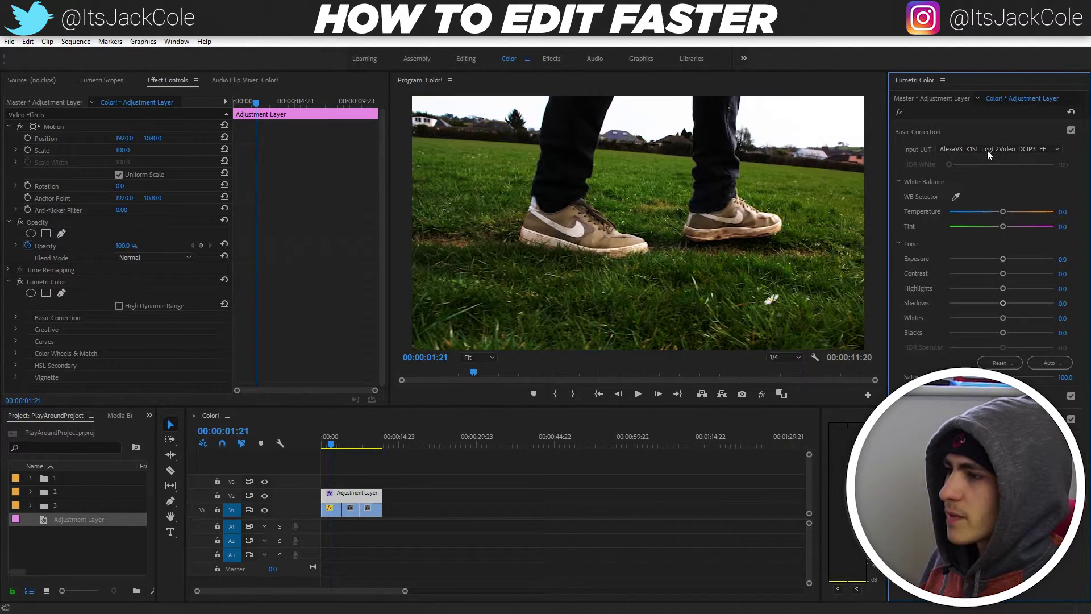
pyautogui.click(992, 150)
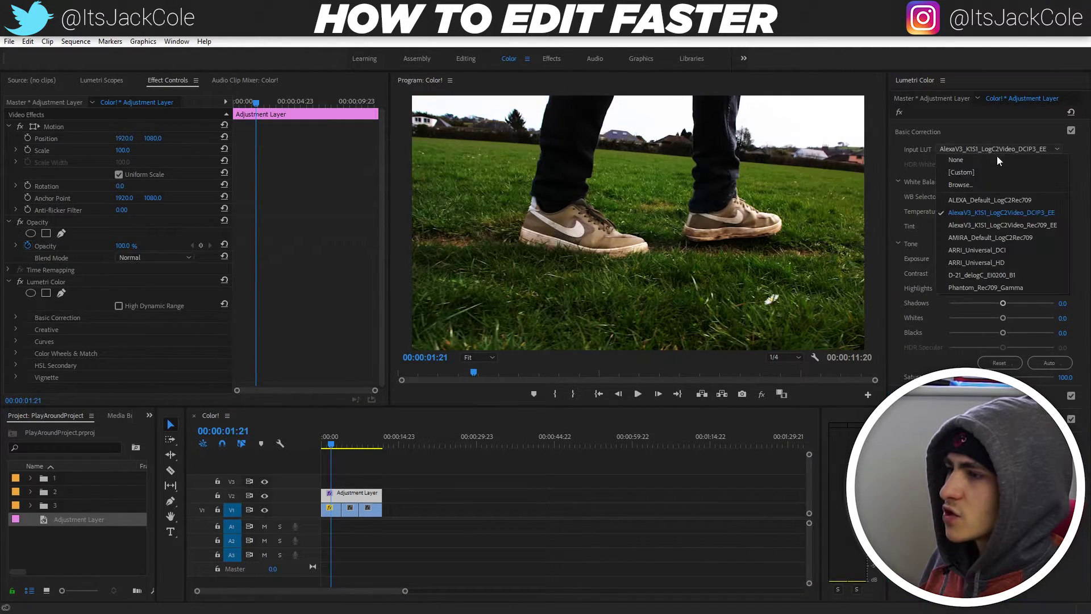
pyautogui.click(993, 213)
# - Play the sequence from the start into the third clip to preview the LUT, and select the adjustment layer
pyautogui.click(591, 486)
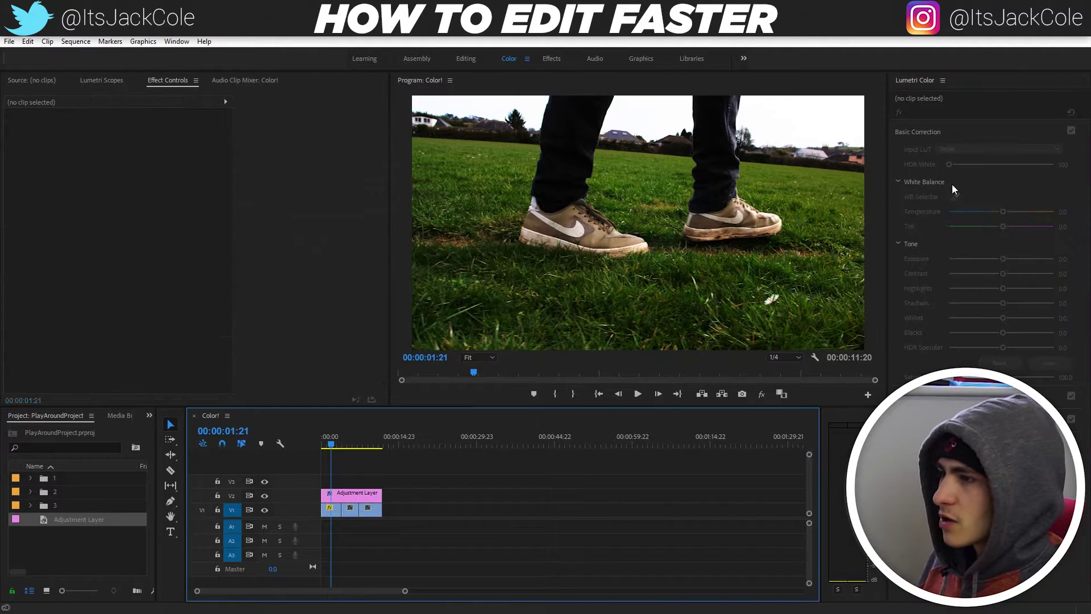
pyautogui.press('Home')
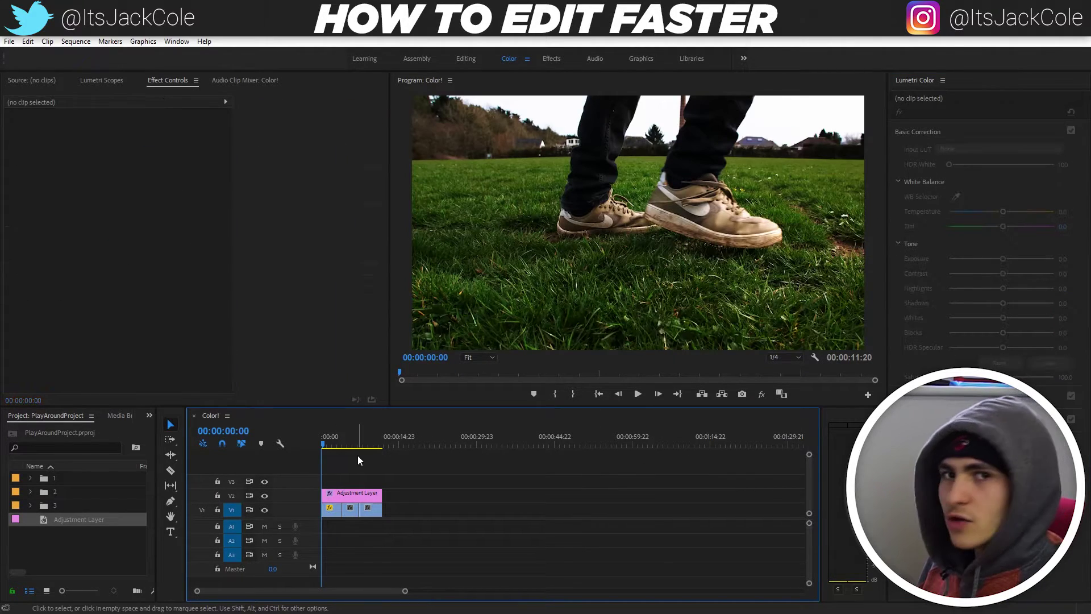
pyautogui.press('space')
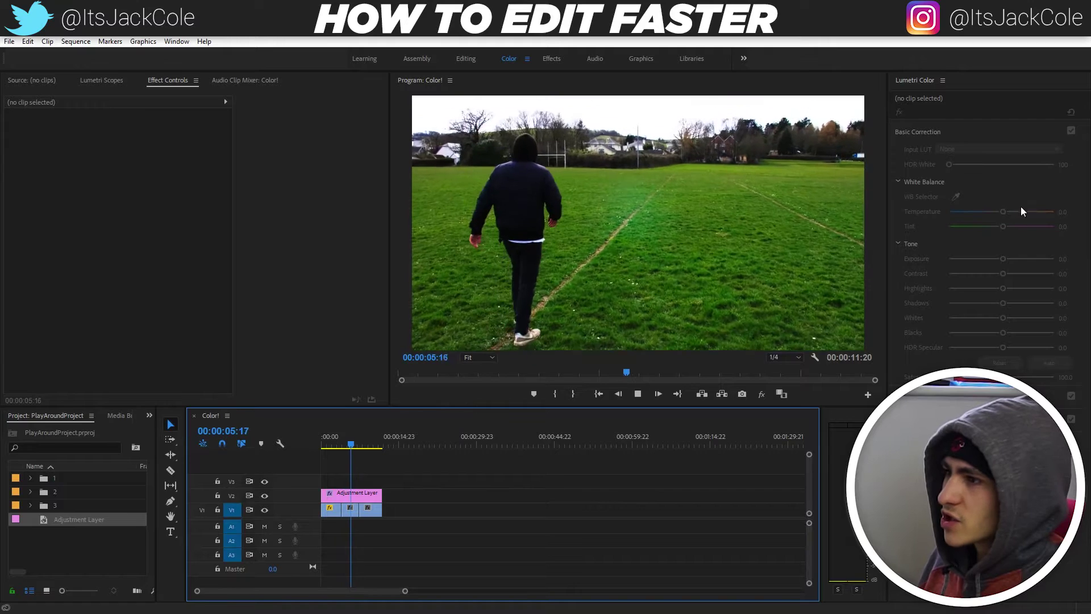
pyautogui.click(368, 495)
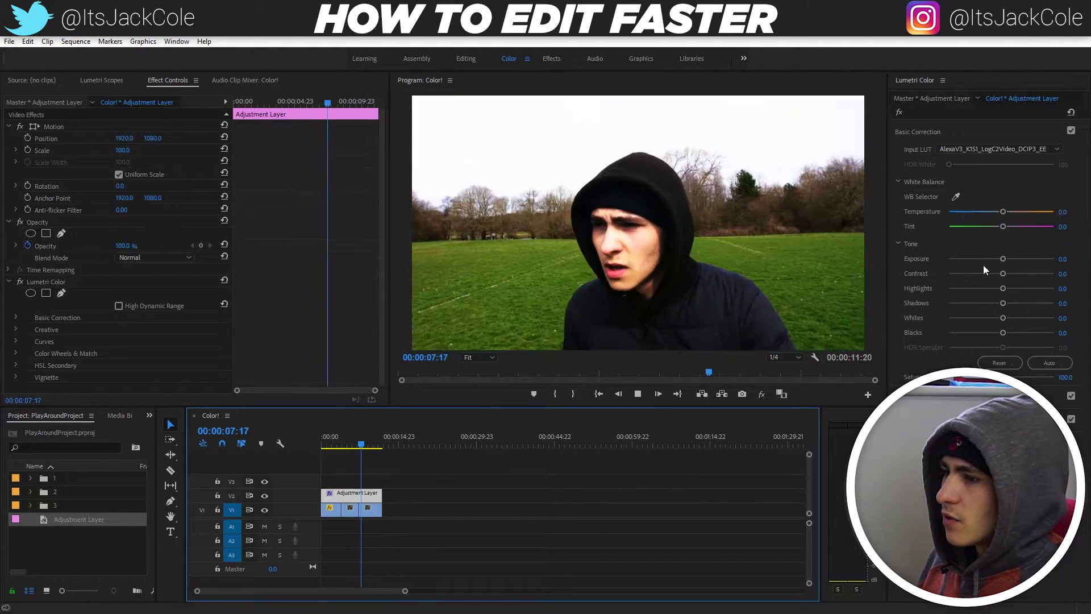
pyautogui.press('space')
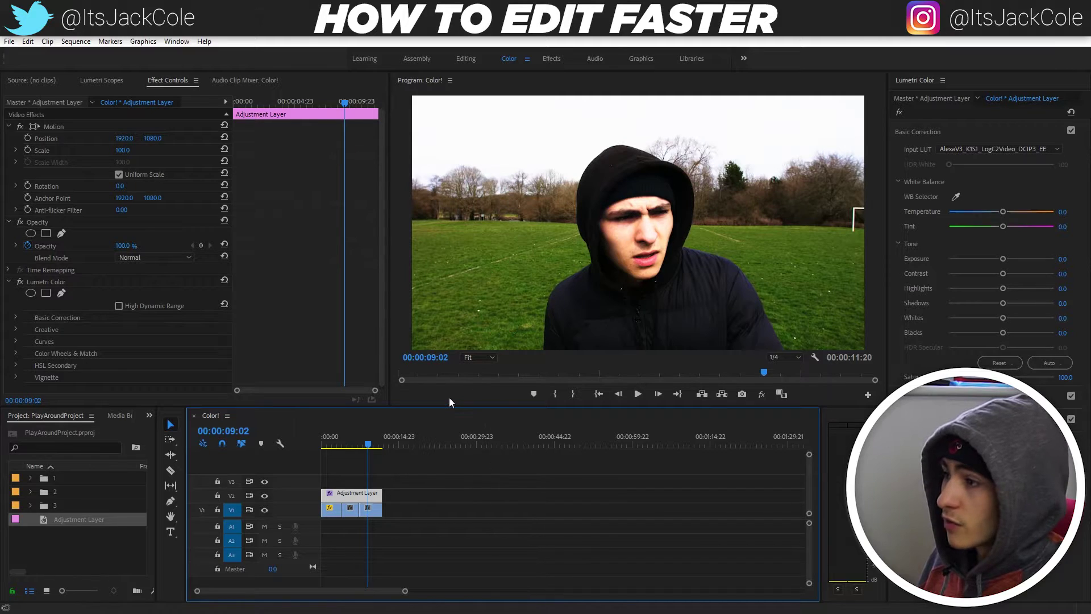
# - Turn off opacity keyframing on the adjustment layer, set its opacity to 55%, and save the project
pyautogui.click(27, 248)
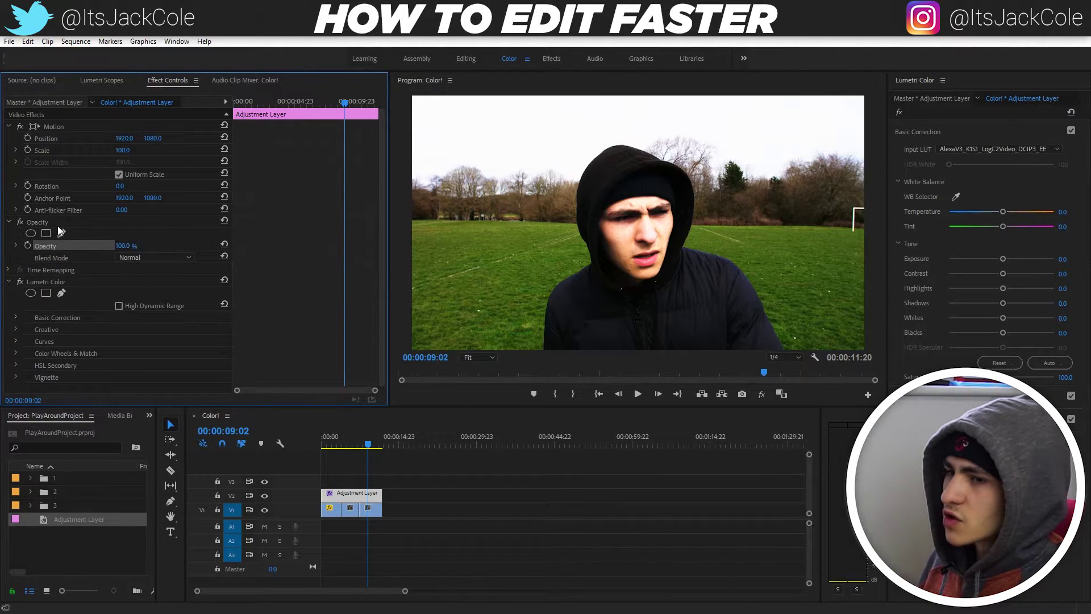
pyautogui.click(39, 223)
pyautogui.click(258, 330)
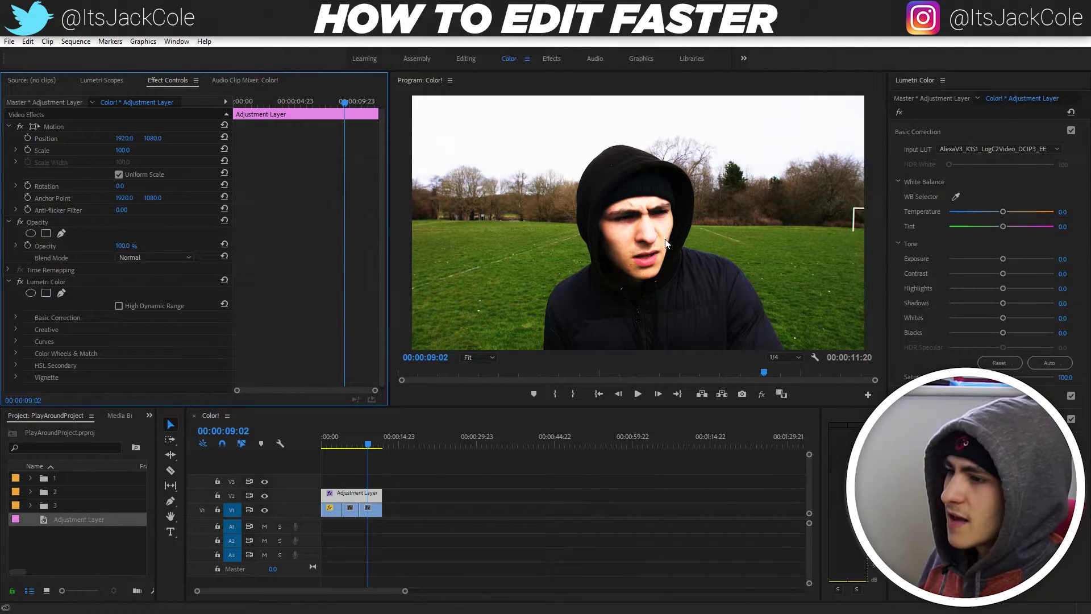
pyautogui.moveTo(128, 246); pyautogui.dragTo(95, 246)
pyautogui.click(599, 527)
pyautogui.hotkey('ctrl', 's')
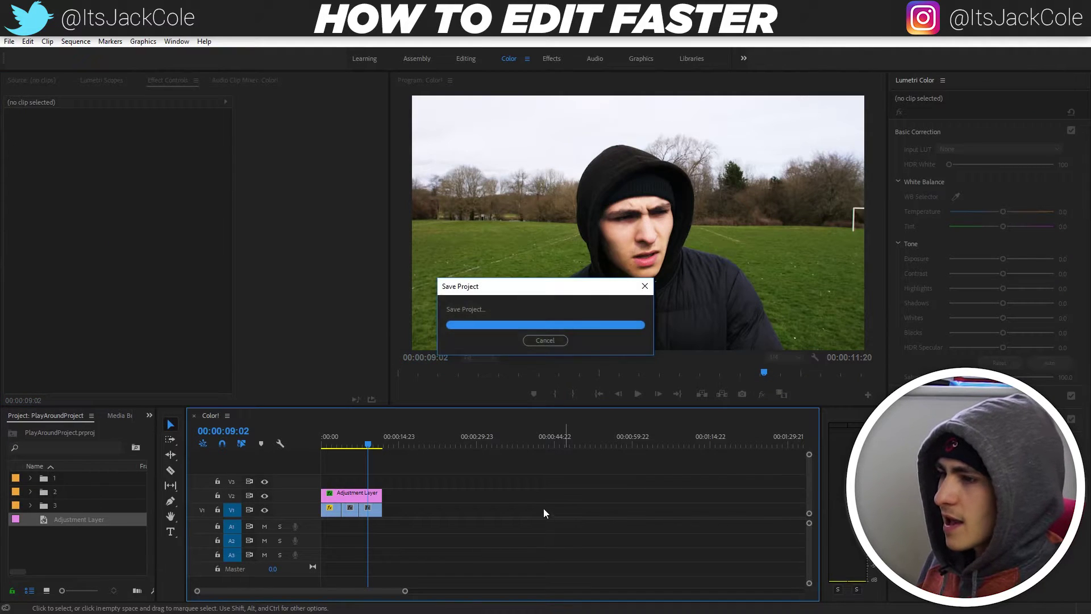
# - Hide and show track V2 repeatedly to compare the footage with and without the grade, leaving the track visible
pyautogui.click(265, 496)
pyautogui.click(264, 496)
pyautogui.click(264, 496)
pyautogui.click(263, 496)
pyautogui.click(263, 496)
pyautogui.click(264, 496)
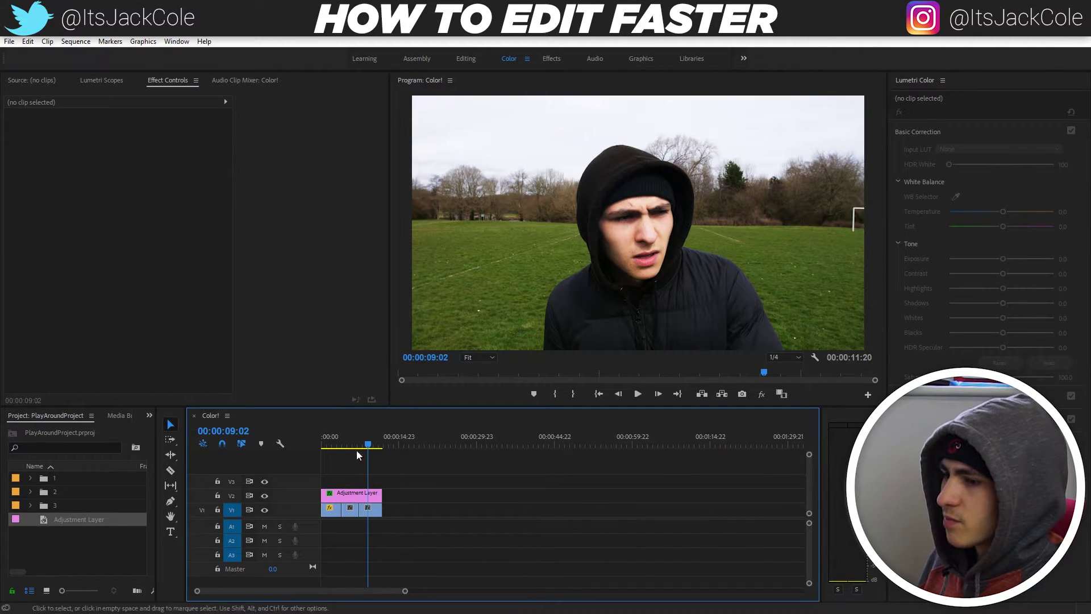
pyautogui.click(265, 495)
pyautogui.click(264, 496)
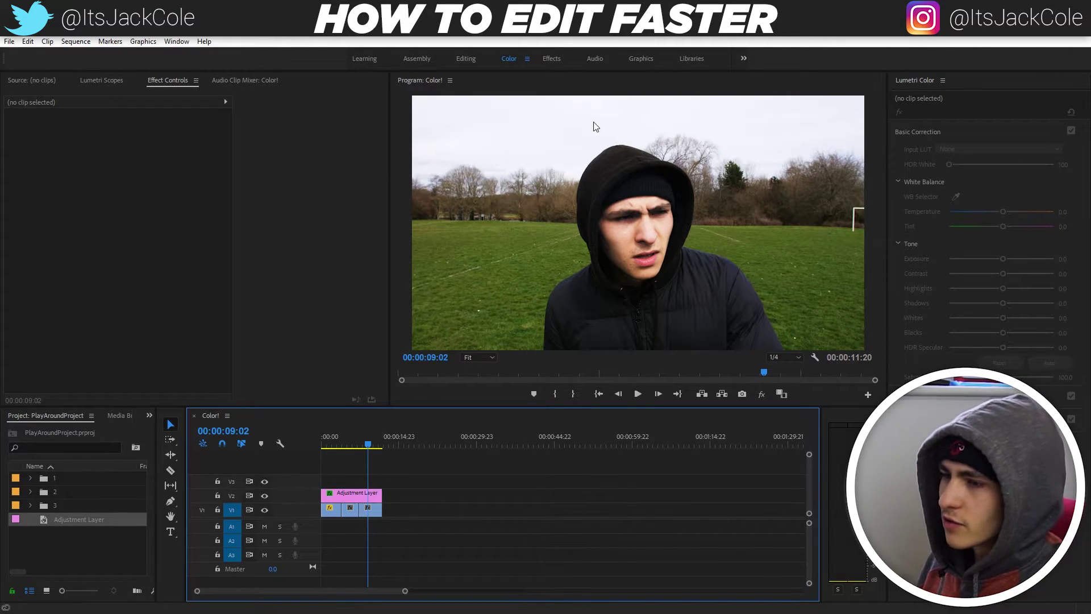
# - Switch to the Editing workspace, check the third clip and the adjustment layer above it, and save the project
pyautogui.click(473, 60)
pyautogui.hotkey('ctrl', 's')
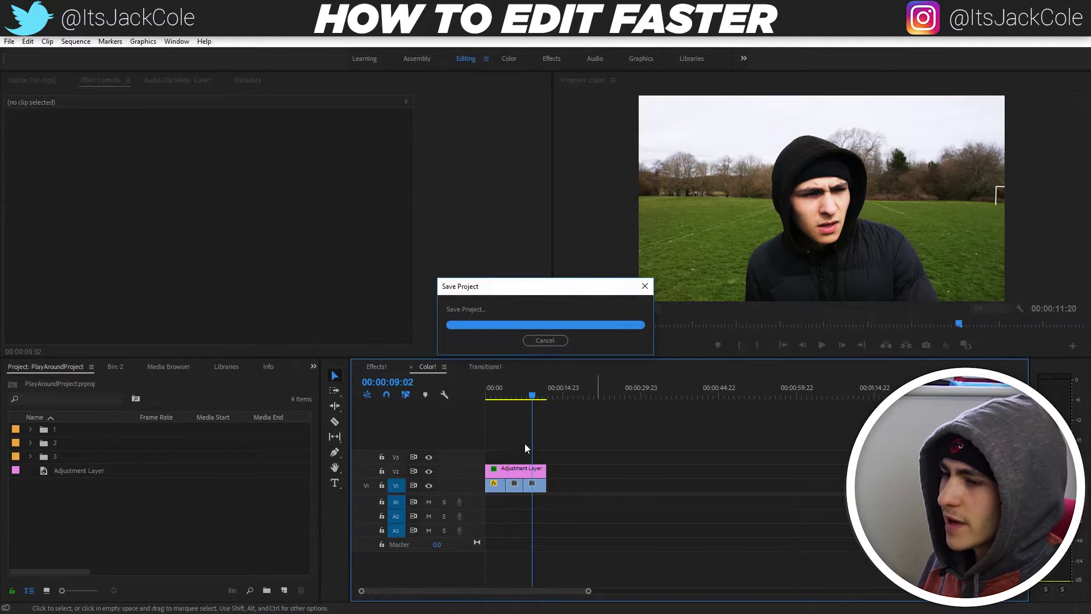
pyautogui.click(534, 484)
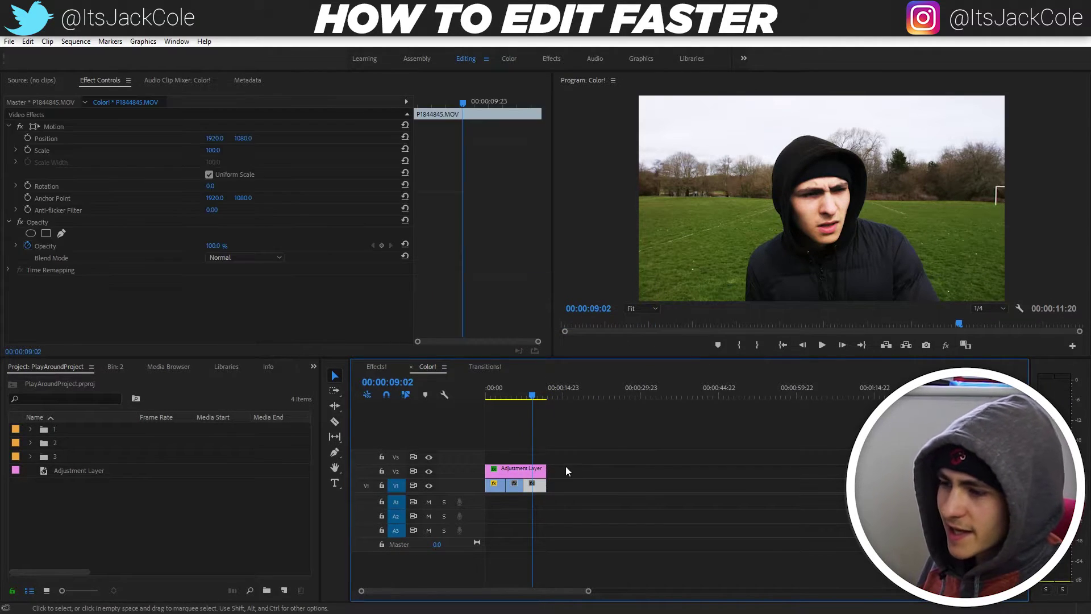
pyautogui.click(537, 471)
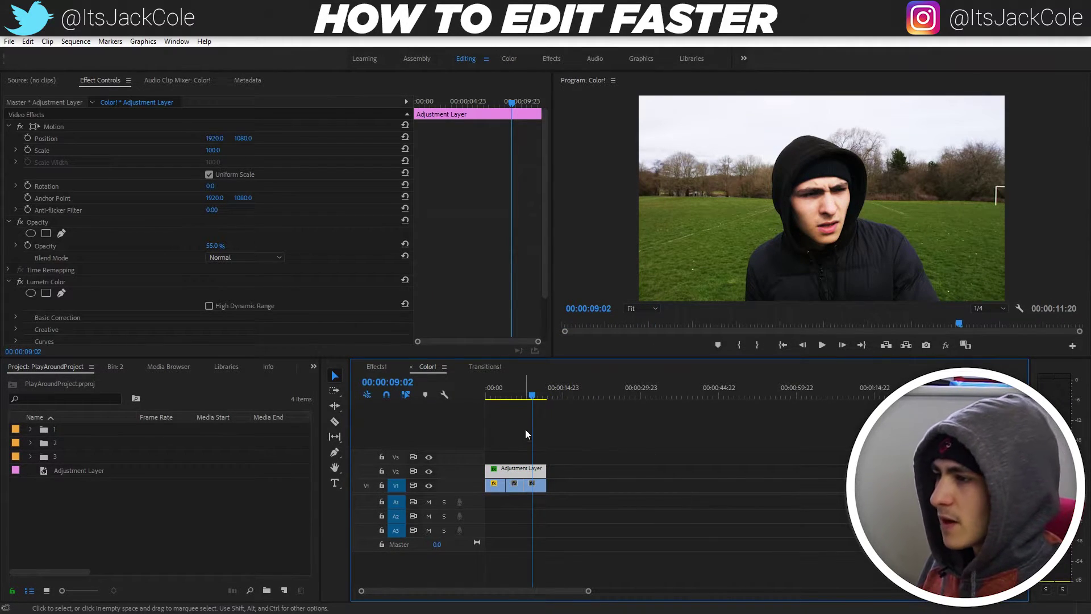
pyautogui.click(703, 452)
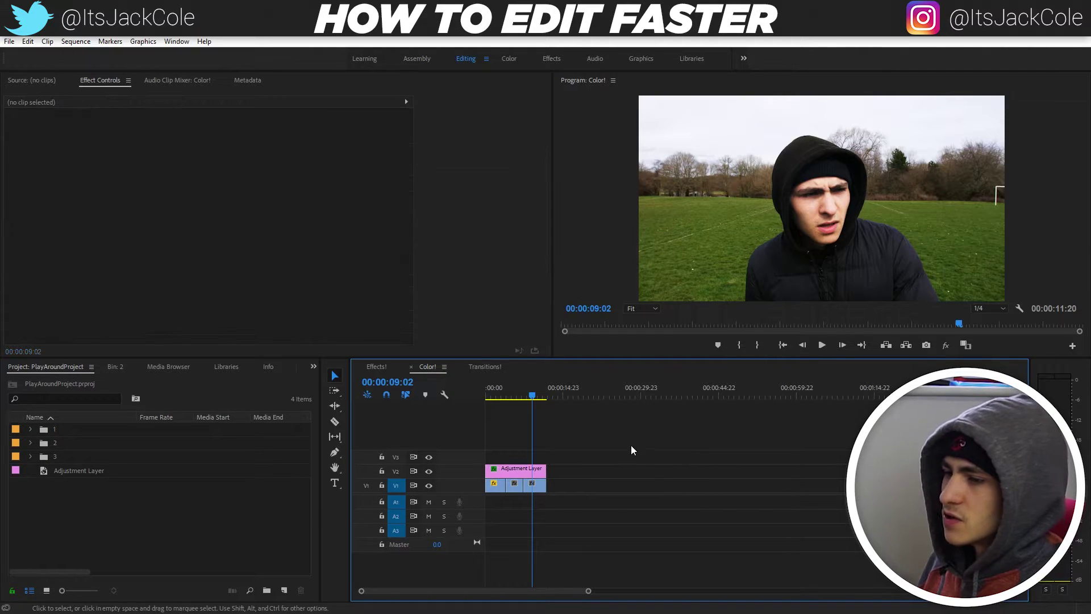
pyautogui.hotkey('ctrl', 's')
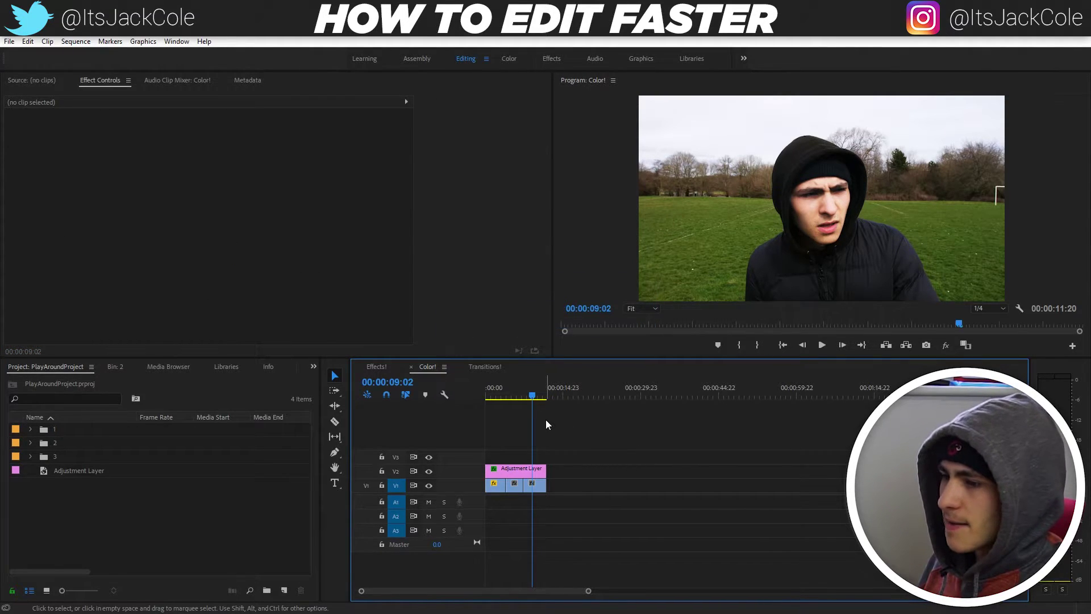
# - Open the Transitions! sequence and play its first eight seconds or so
pyautogui.click(484, 374)
pyautogui.click(601, 429)
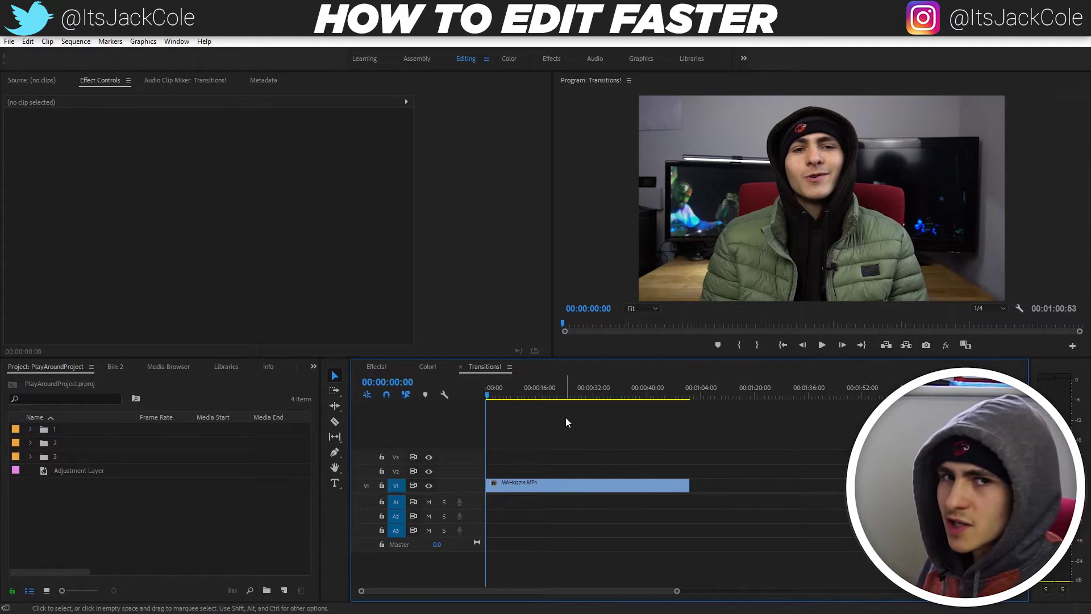
pyautogui.press('space')
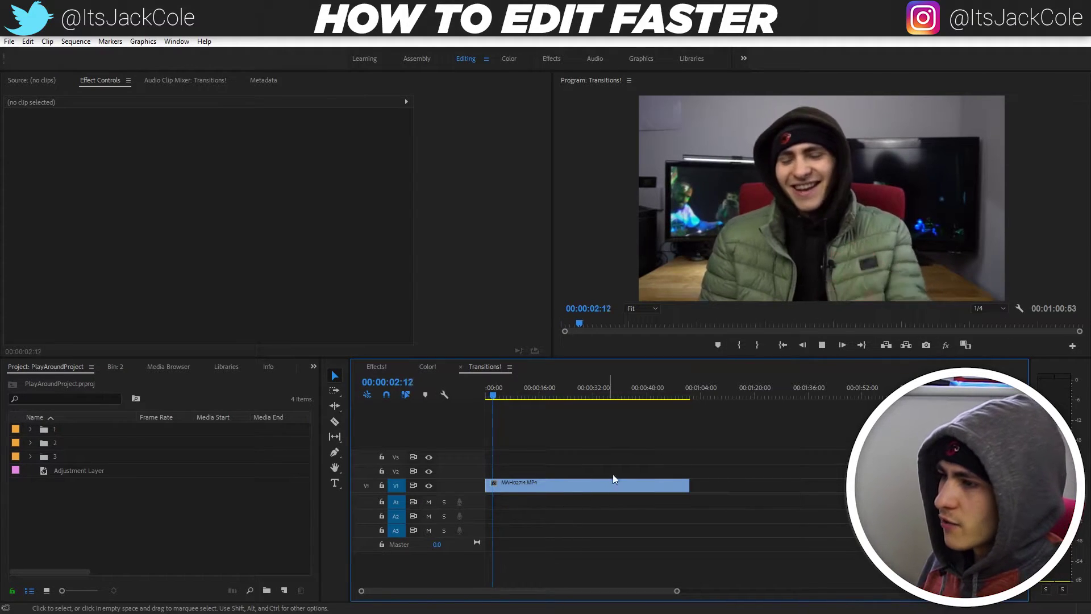
pyautogui.press('space')
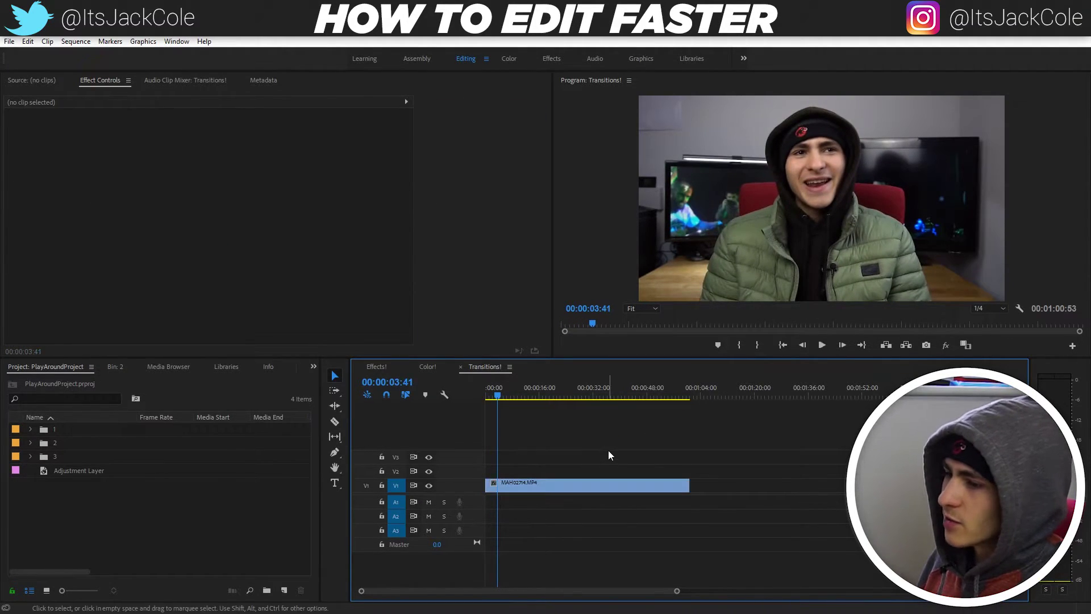
pyautogui.press('space')
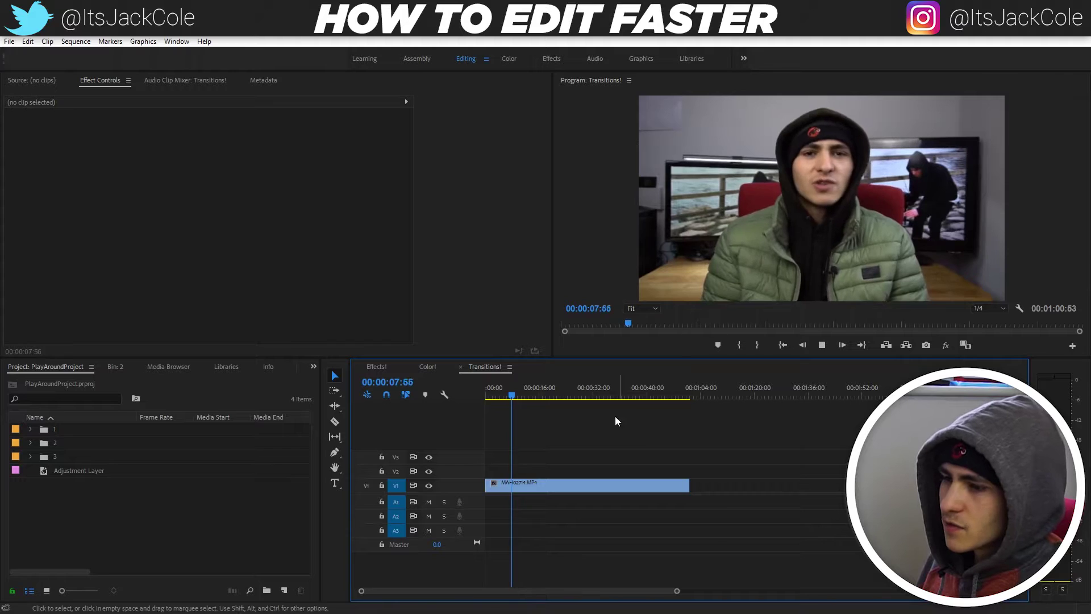
pyautogui.press('space')
# - Expand bin 3 in the project and extend the end of the MAH02714.MP4 clip on V1 to about 00:02:07:49
pyautogui.click(30, 456)
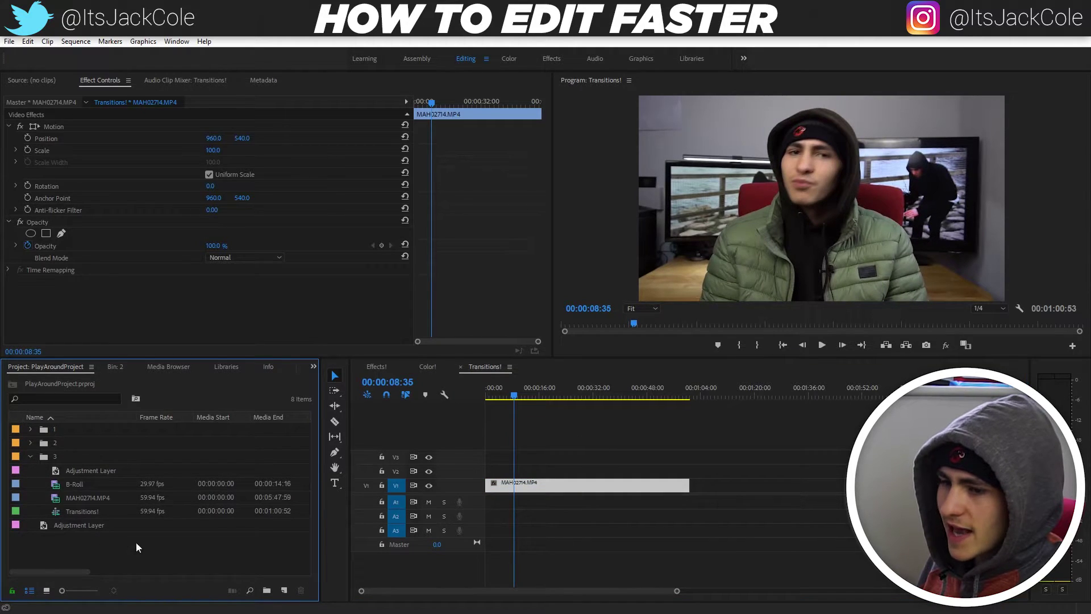
pyautogui.click(550, 421)
pyautogui.moveTo(504, 394); pyautogui.dragTo(485, 395)
pyautogui.click(515, 409)
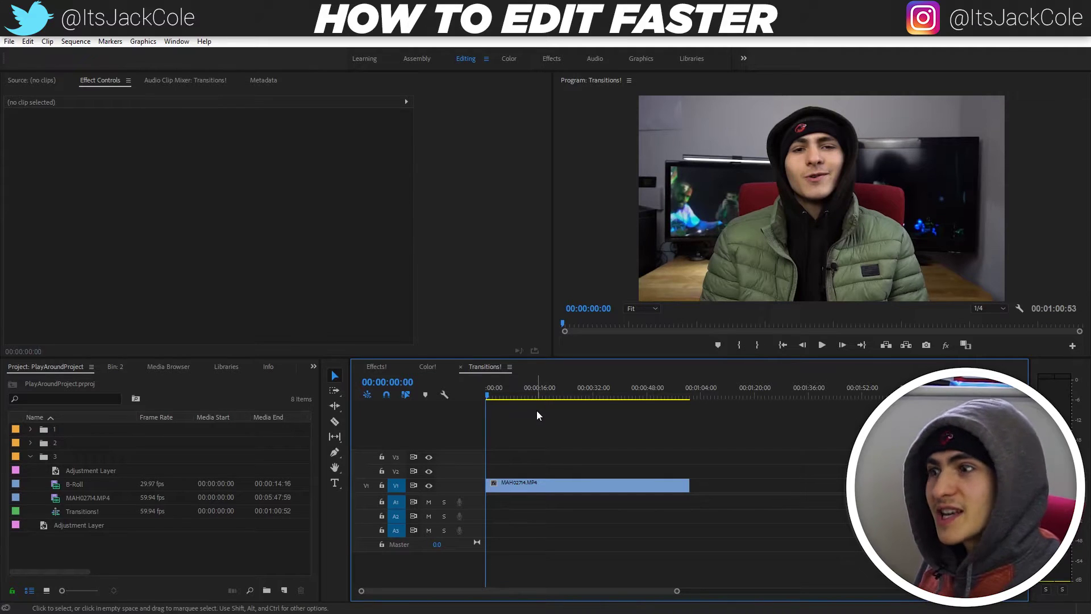
pyautogui.moveTo(689, 485); pyautogui.dragTo(914, 485)
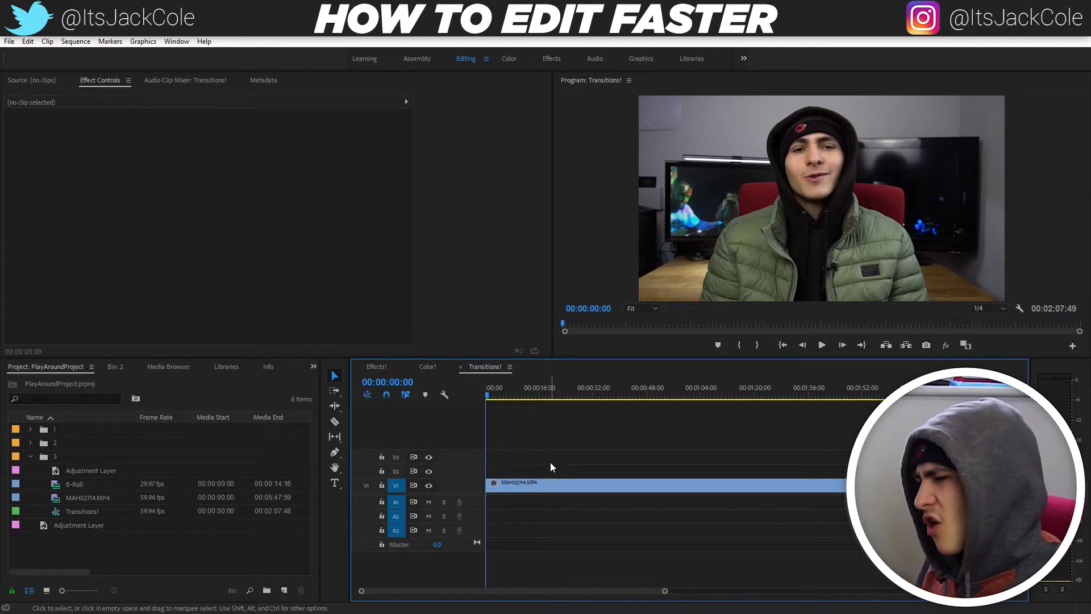
# - Play the sequence's opening two seconds and list the Video Transitions categories in the effects library, collapsing Presets
pyautogui.press('space')
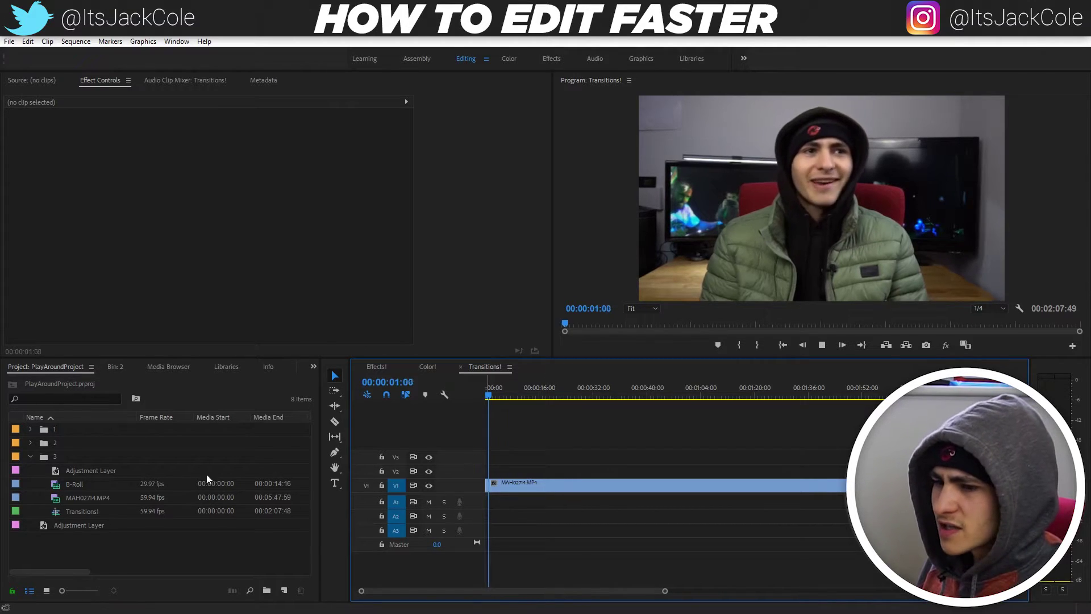
pyautogui.press('d')
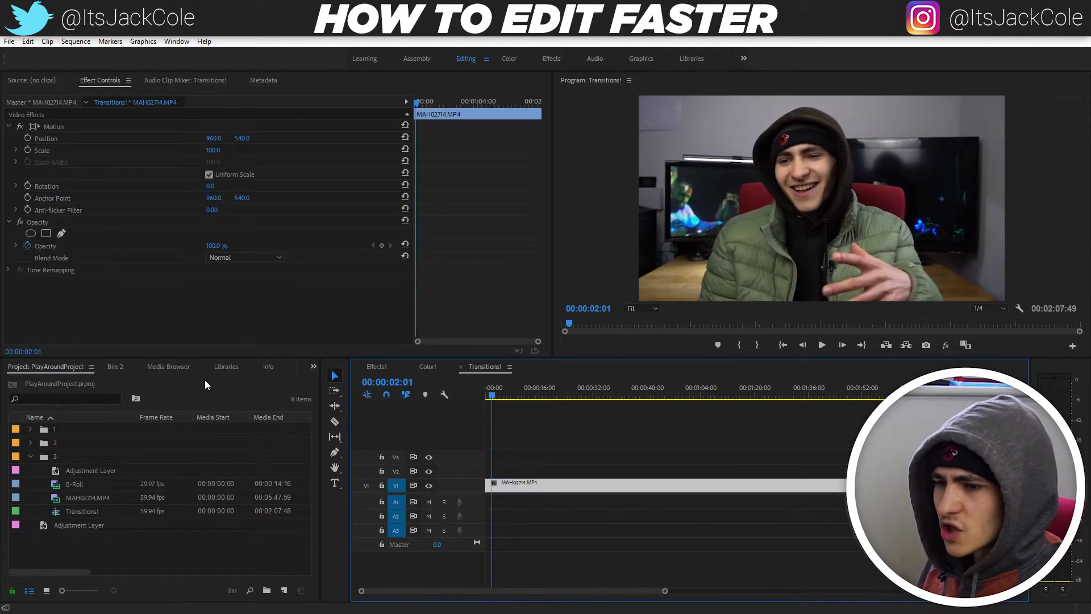
pyautogui.click(265, 369)
pyautogui.click(289, 365)
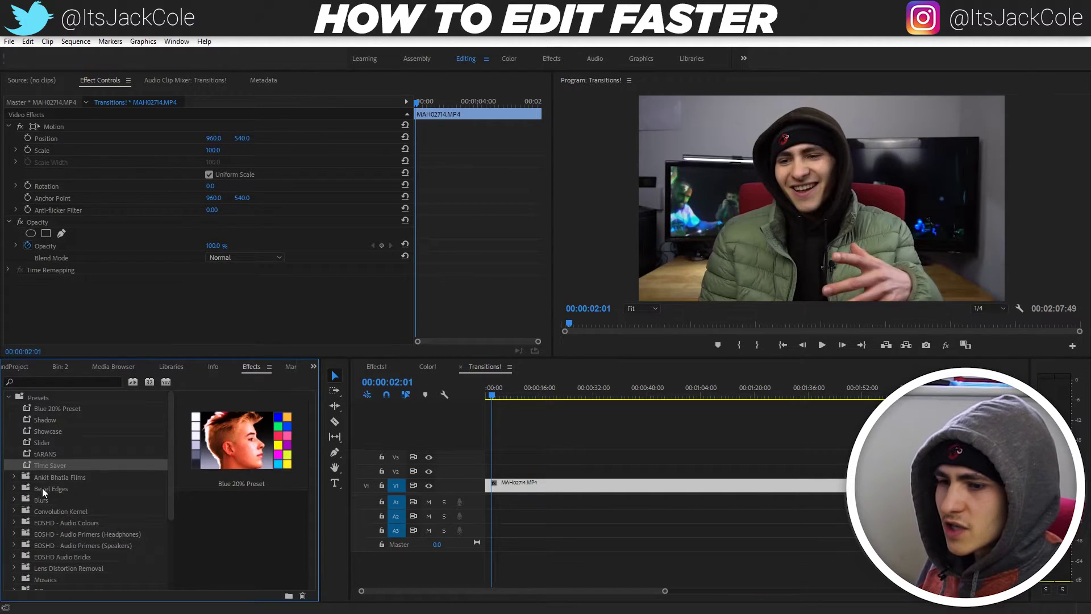
pyautogui.scroll(-2, 70, 455)
pyautogui.scroll(2, 31, 435)
pyautogui.click(8, 398)
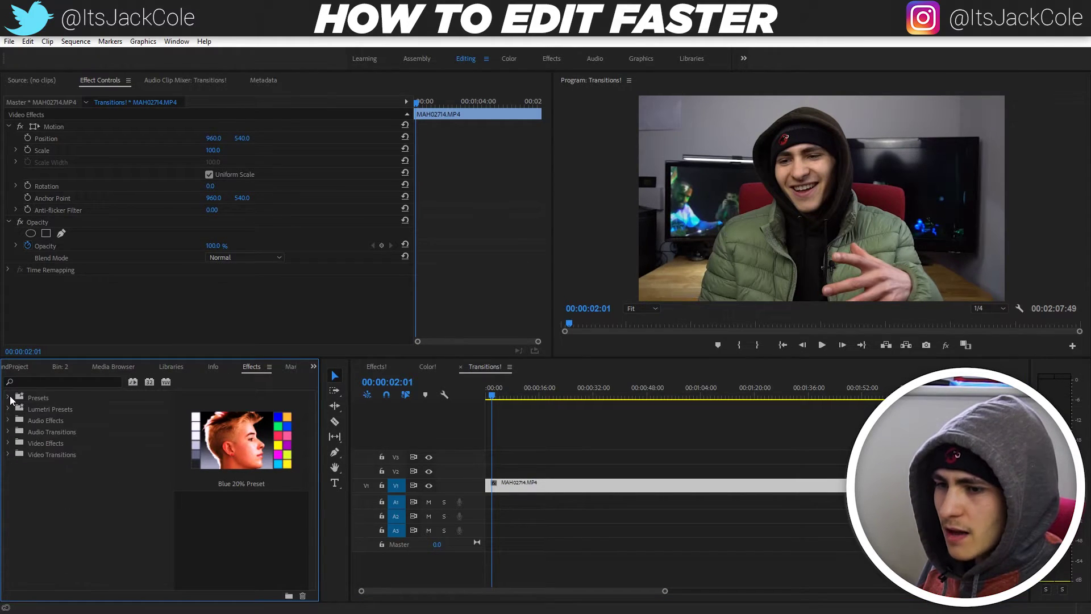
pyautogui.click(8, 454)
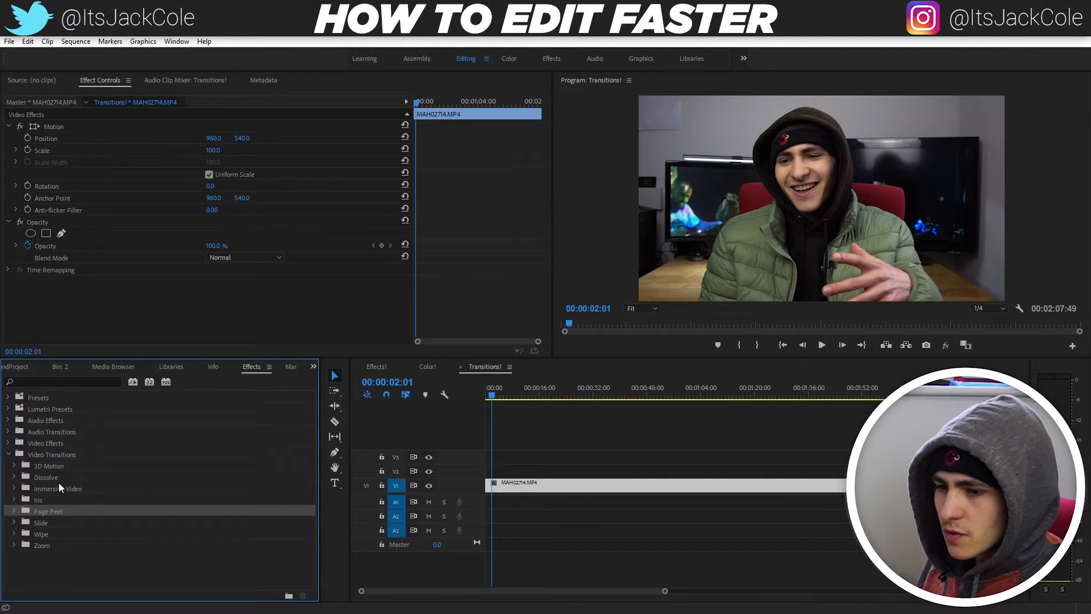
# - Expand the 3D Motion, Dissolve, Page Peel and Slide groups of video transitions and select the Push transition
pyautogui.click(15, 466)
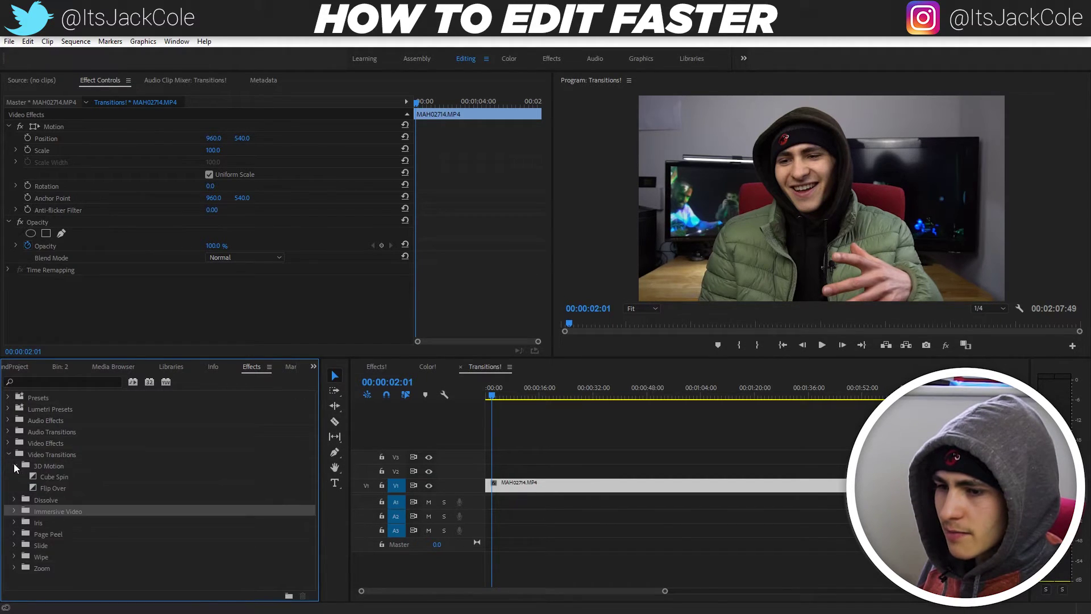
pyautogui.click(14, 500)
pyautogui.scroll(-3, 51, 504)
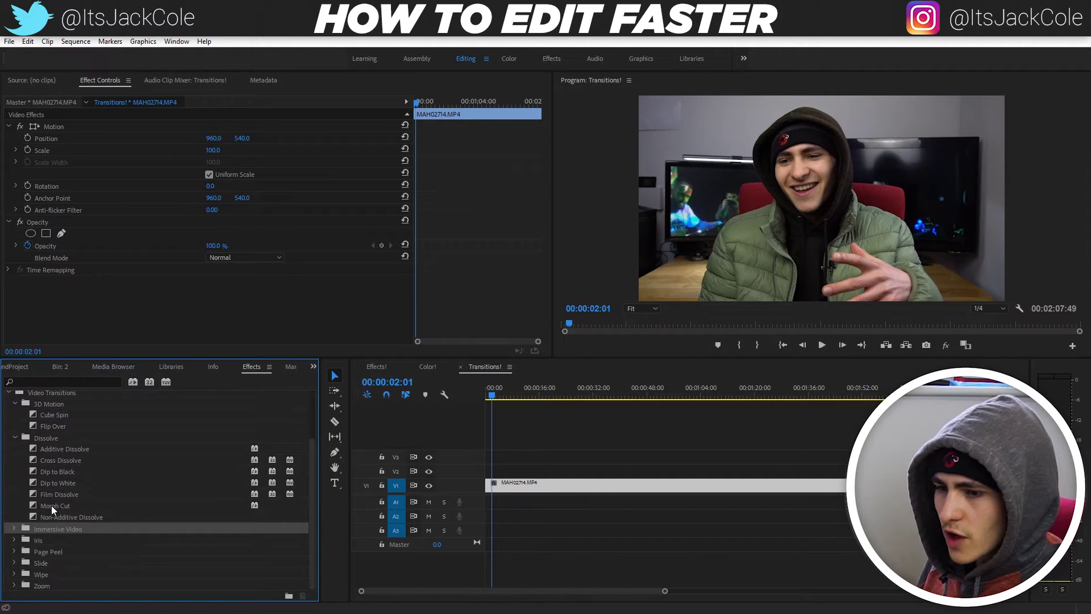
pyautogui.click(14, 552)
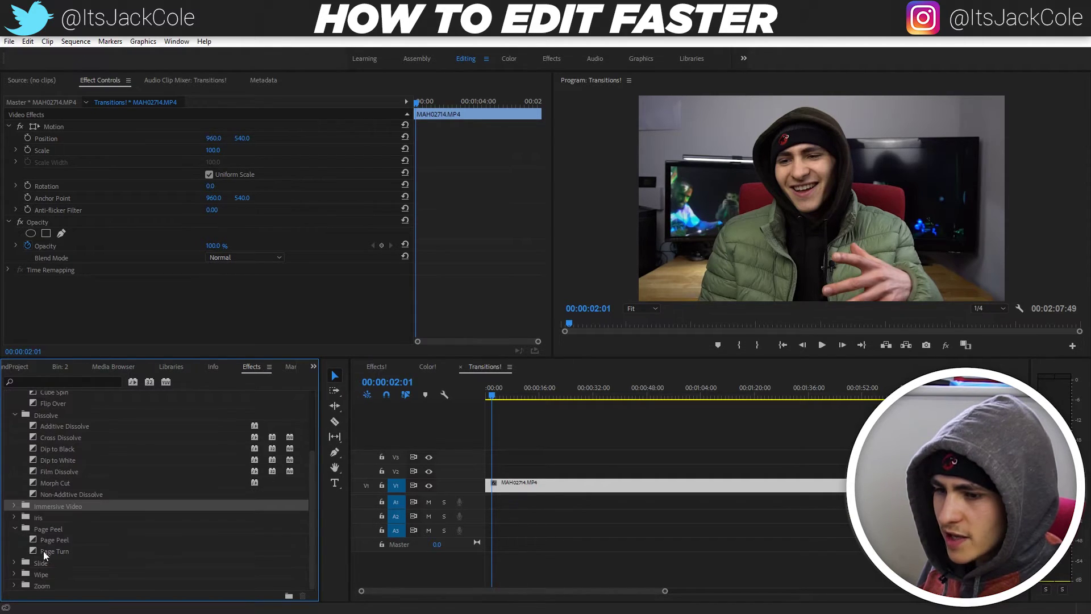
pyautogui.click(15, 563)
pyautogui.click(62, 540)
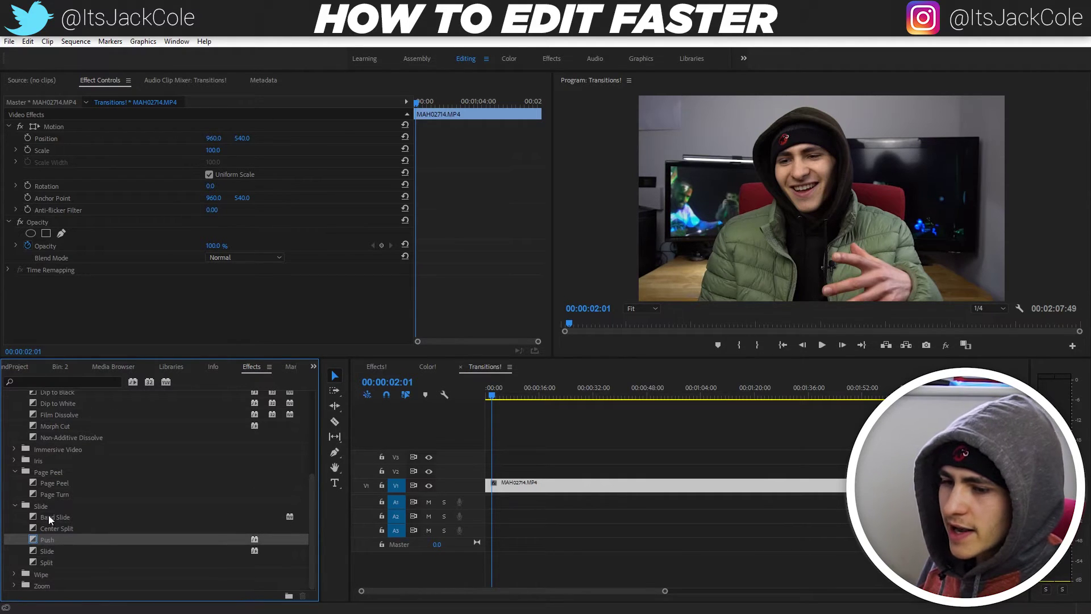
pyautogui.click(40, 509)
pyautogui.click(50, 540)
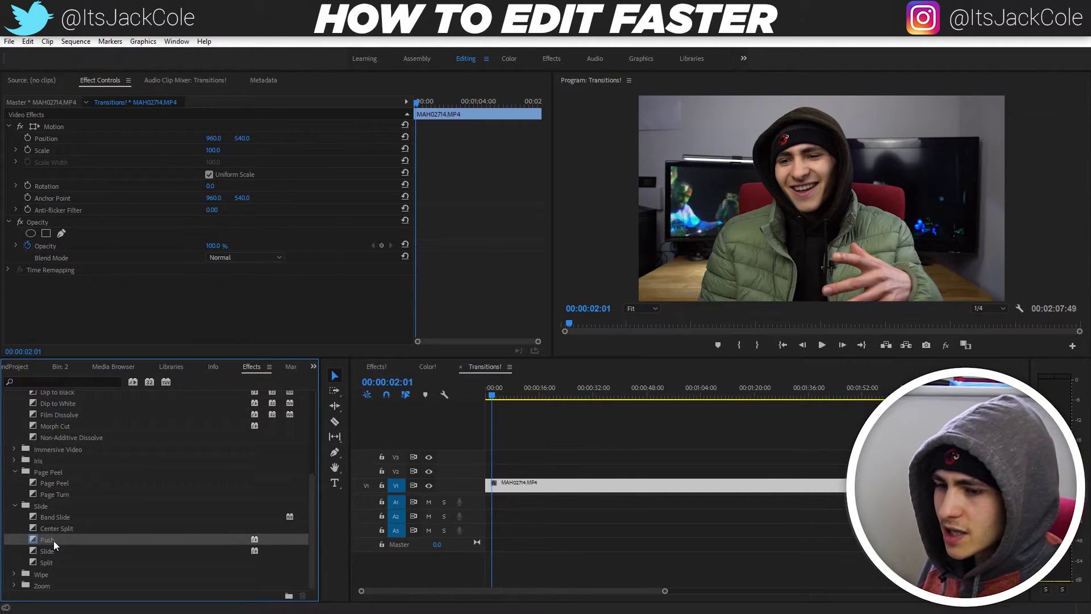
# - Set the Push transition in the Slide group as the default transition
pyautogui.rightClick(53, 541)
pyautogui.click(106, 551)
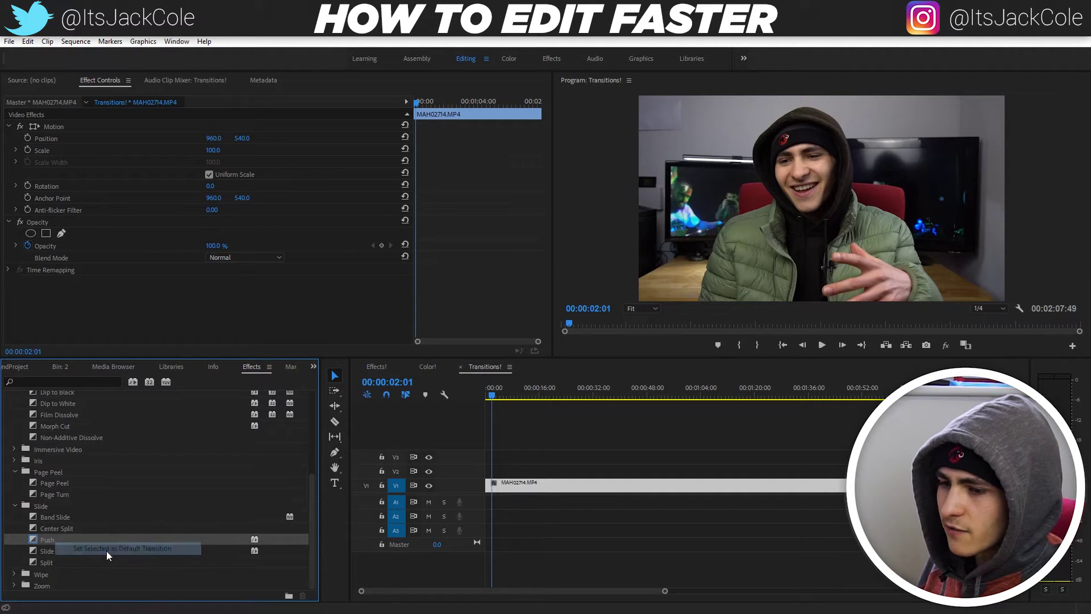
pyautogui.rightClick(57, 536)
pyautogui.click(49, 528)
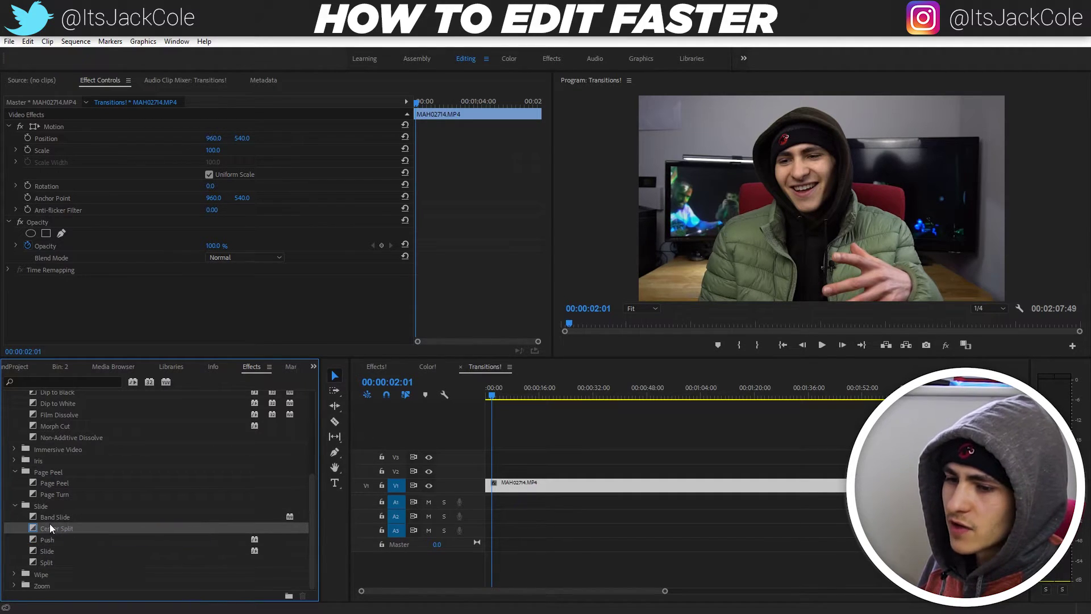
pyautogui.click(52, 539)
pyautogui.rightClick(53, 539)
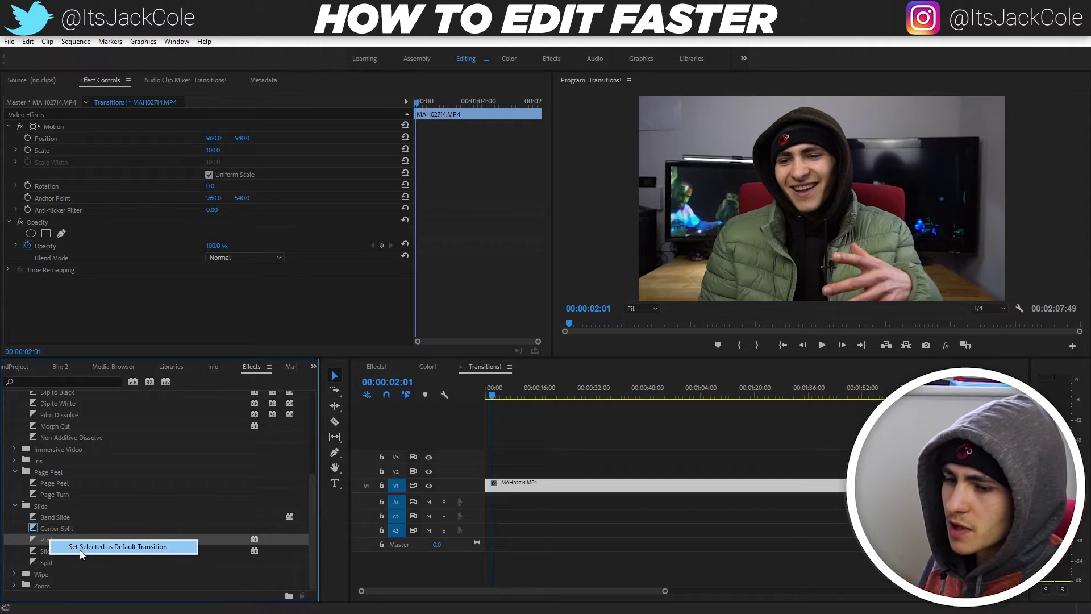
pyautogui.click(87, 548)
# - Play the sequence from its start, stop at about 00:00:03:30, and bring the project's media list back into view
pyautogui.click(486, 455)
pyautogui.press('Home')
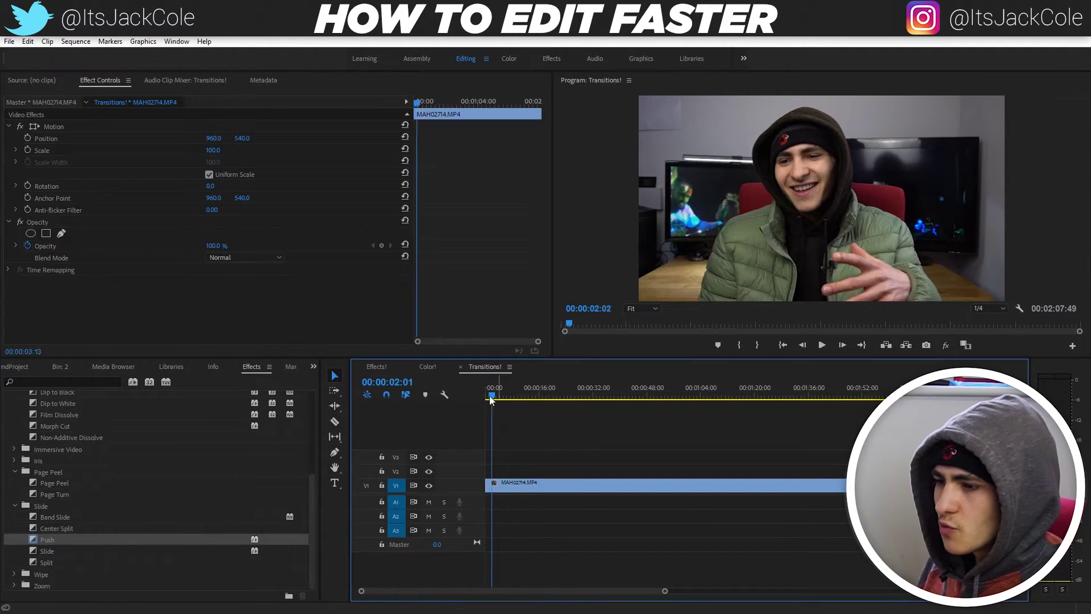
pyautogui.click(548, 439)
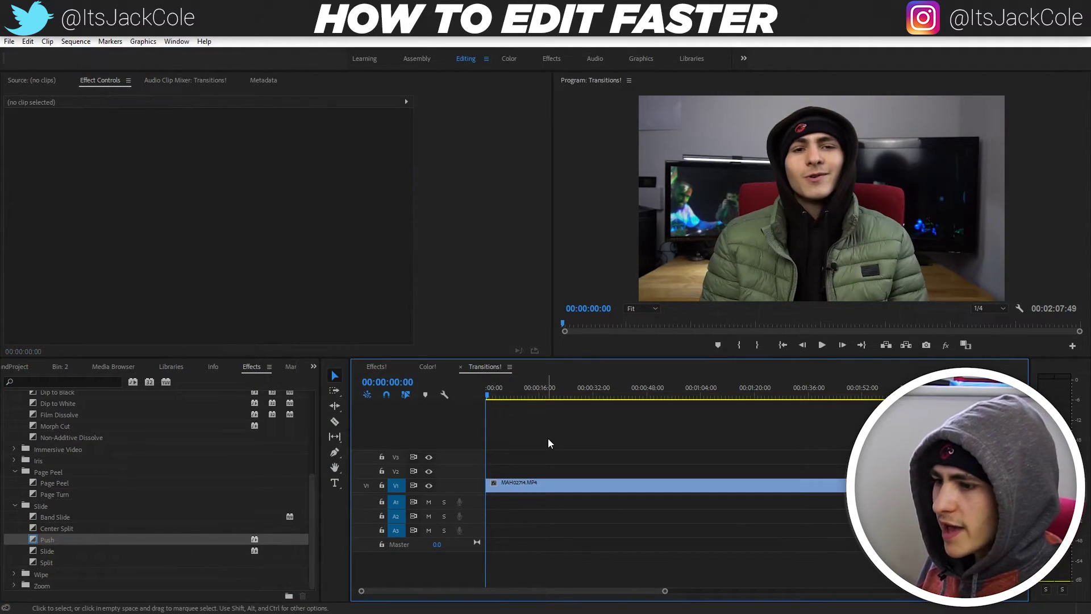
pyautogui.press('space')
pyautogui.click(17, 367)
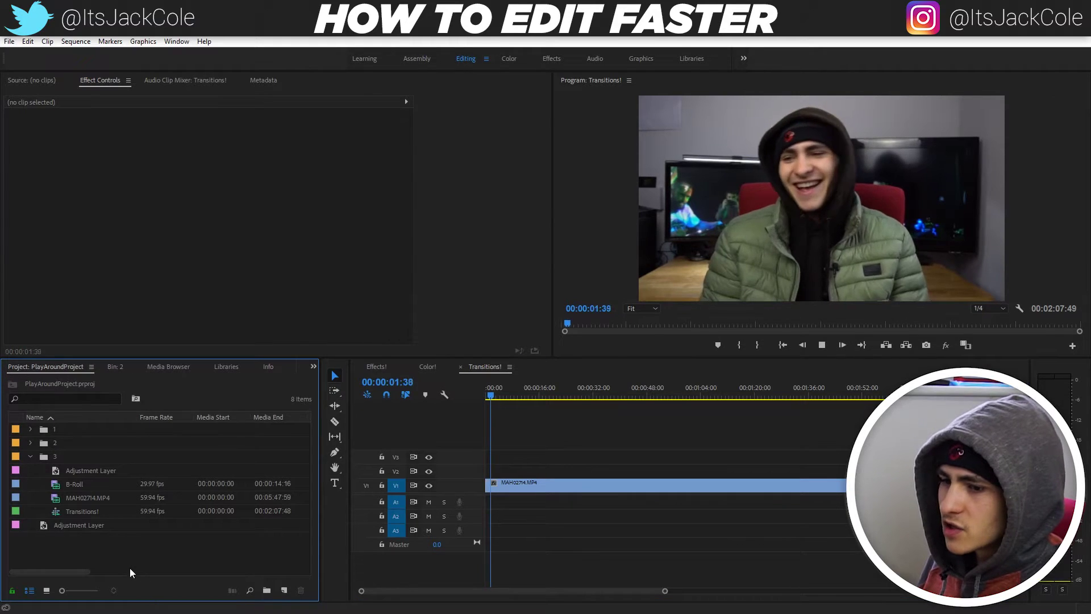
pyautogui.click(592, 419)
pyautogui.press('space')
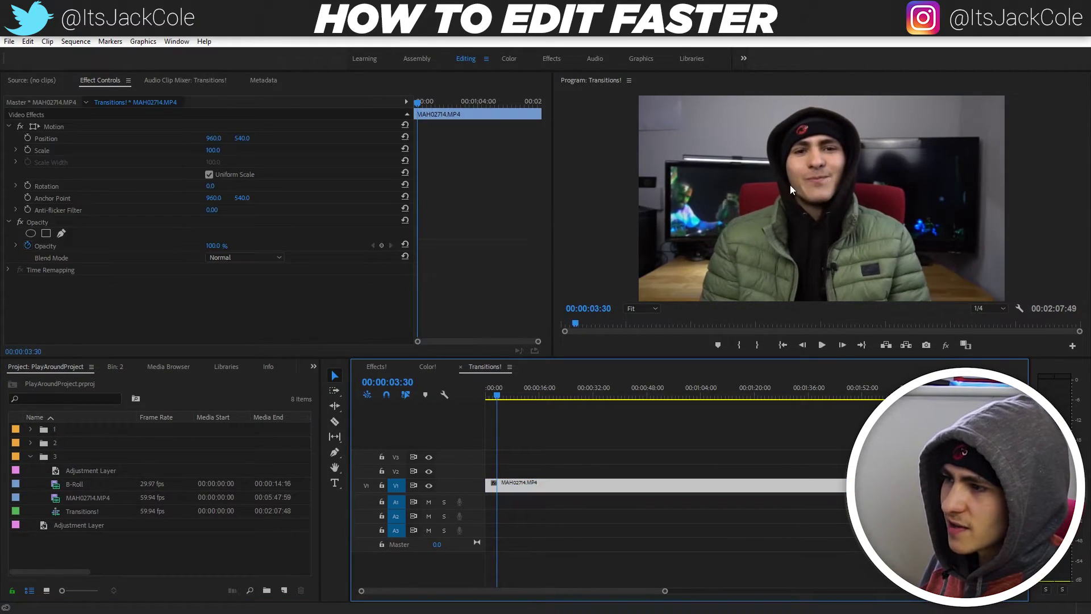
# - Preview the first 20 frames of the B-Roll source and place it on V2 starting at 00:00:03:30
pyautogui.doubleClick(66, 489)
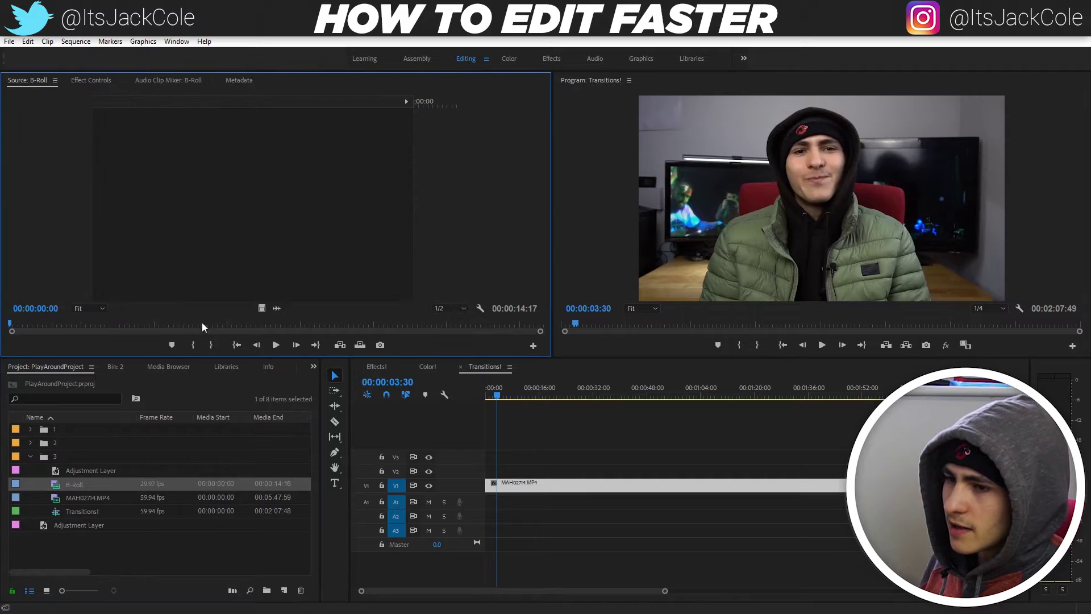
pyautogui.press('space')
pyautogui.press('space')
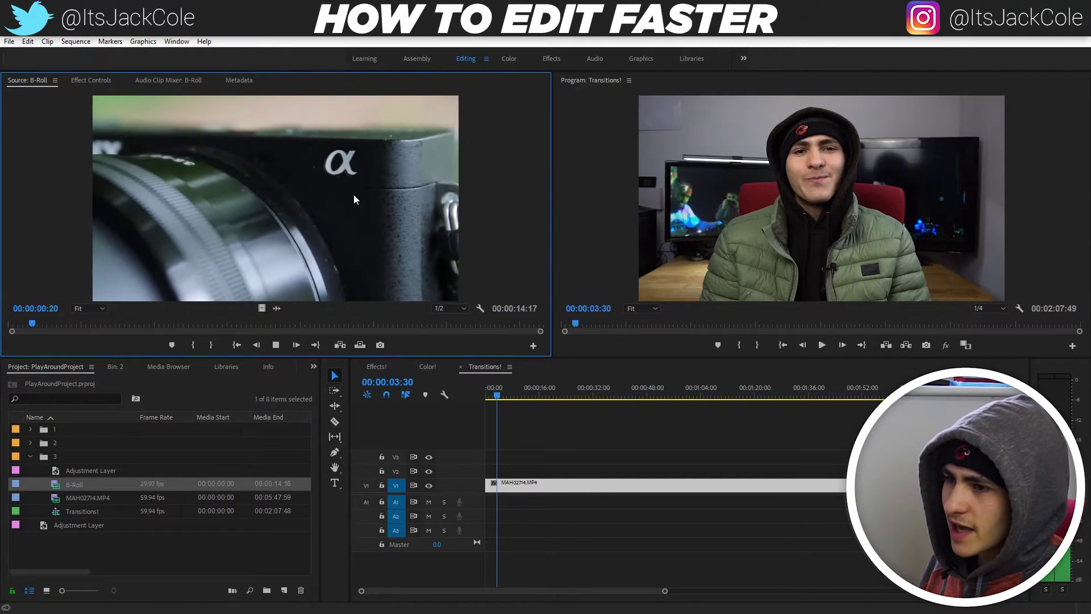
pyautogui.click(520, 419)
pyautogui.moveTo(63, 488); pyautogui.dragTo(500, 472)
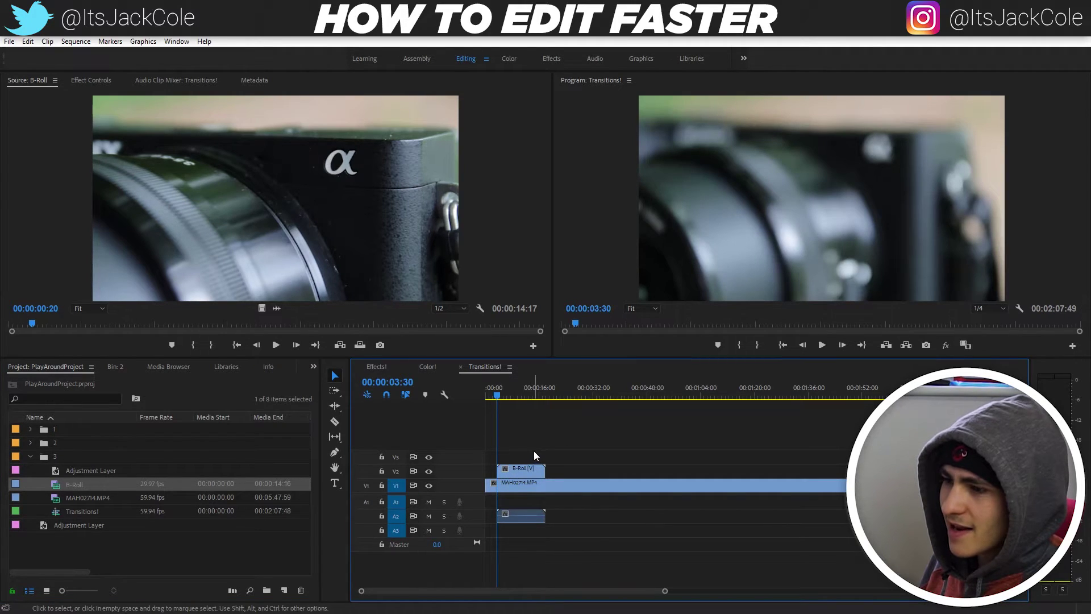
# - Apply the default Push transition to the start of the B-Roll clip on V2 and play it from about 00:00:02:59
pyautogui.click(525, 470)
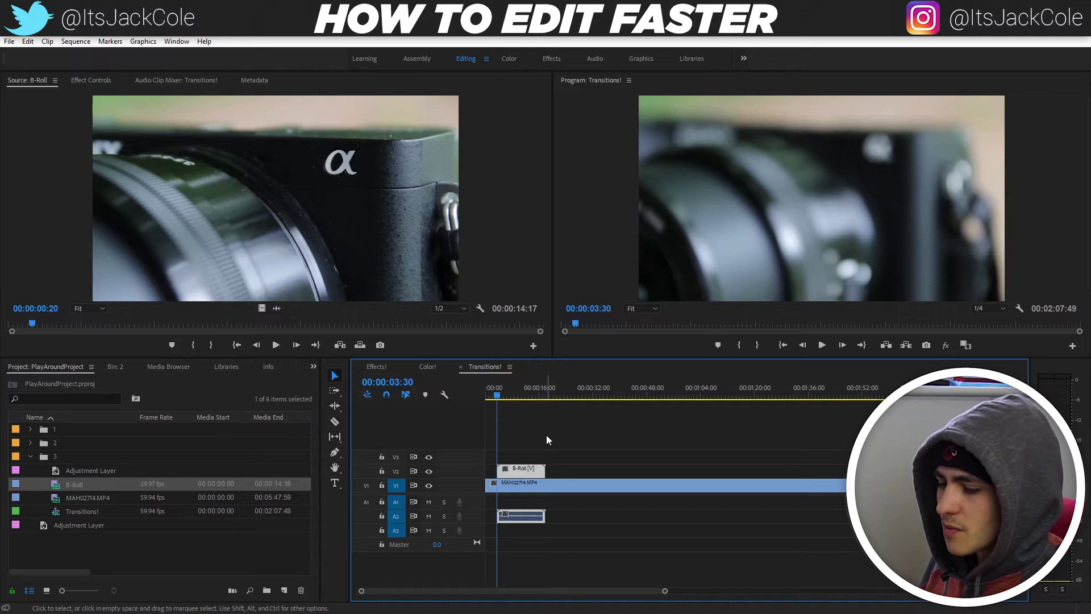
pyautogui.click(578, 438)
pyautogui.moveTo(665, 591); pyautogui.dragTo(472, 591)
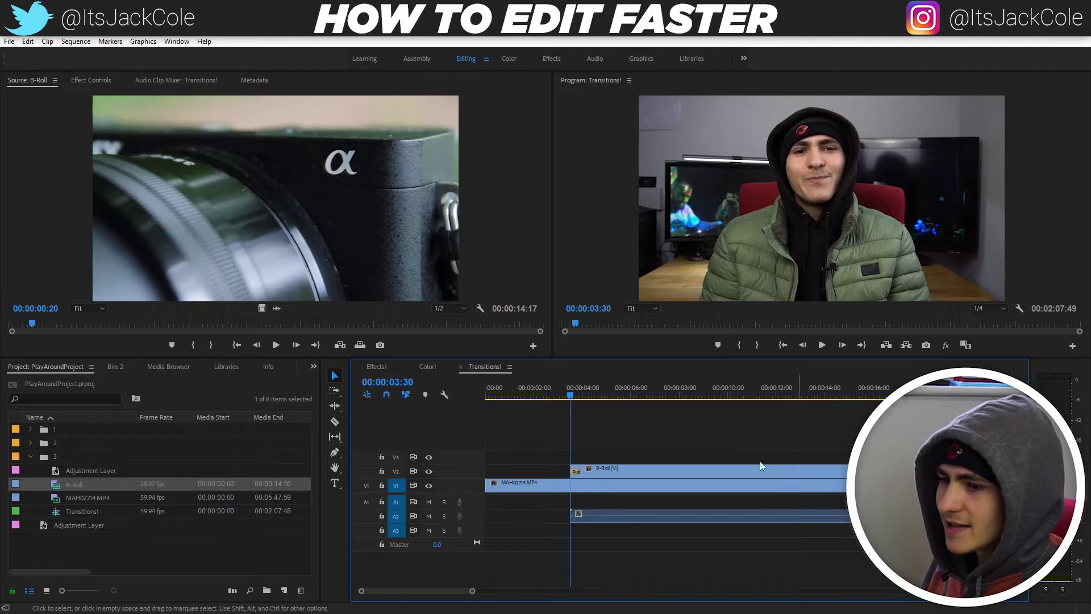
pyautogui.press('Home')
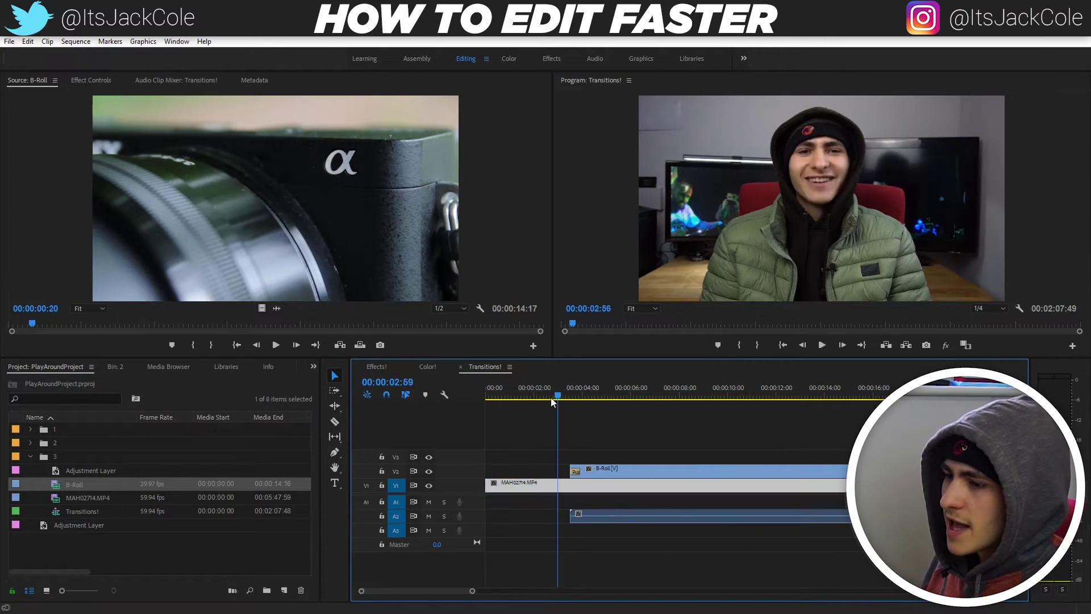
pyautogui.press('space')
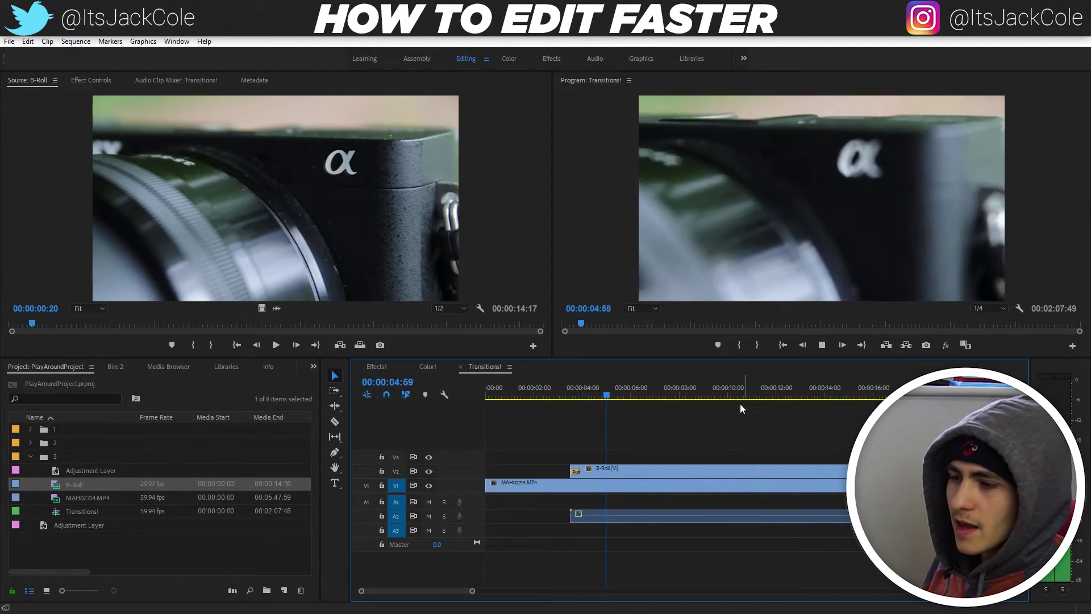
# - Shorten the B-Roll clip on V2 to end at about 00:00:09 and apply the default Push transition to its end
pyautogui.moveTo(472, 591); pyautogui.dragTo(554, 592)
pyautogui.moveTo(637, 471); pyautogui.dragTo(562, 471)
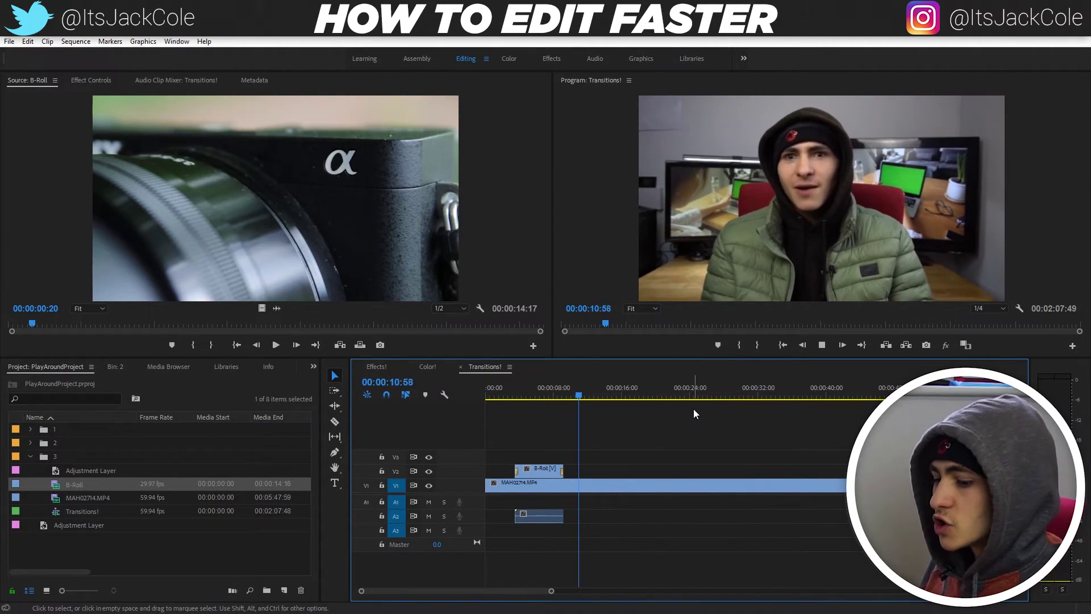
pyautogui.press('space')
pyautogui.click(636, 486)
pyautogui.click(611, 438)
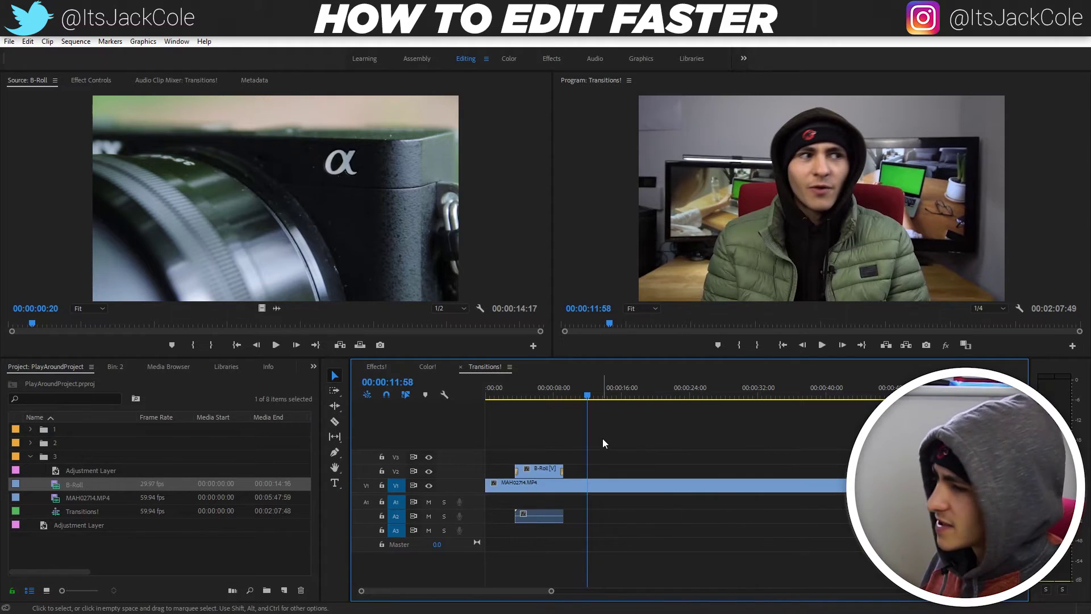
# - Duplicate the shortened B-Roll clip four times along V2 and remove the copies
pyautogui.moveTo(551, 591); pyautogui.dragTo(665, 591)
pyautogui.moveTo(505, 471); pyautogui.dragTo(561, 476)
pyautogui.moveTo(723, 472); pyautogui.dragTo(616, 470)
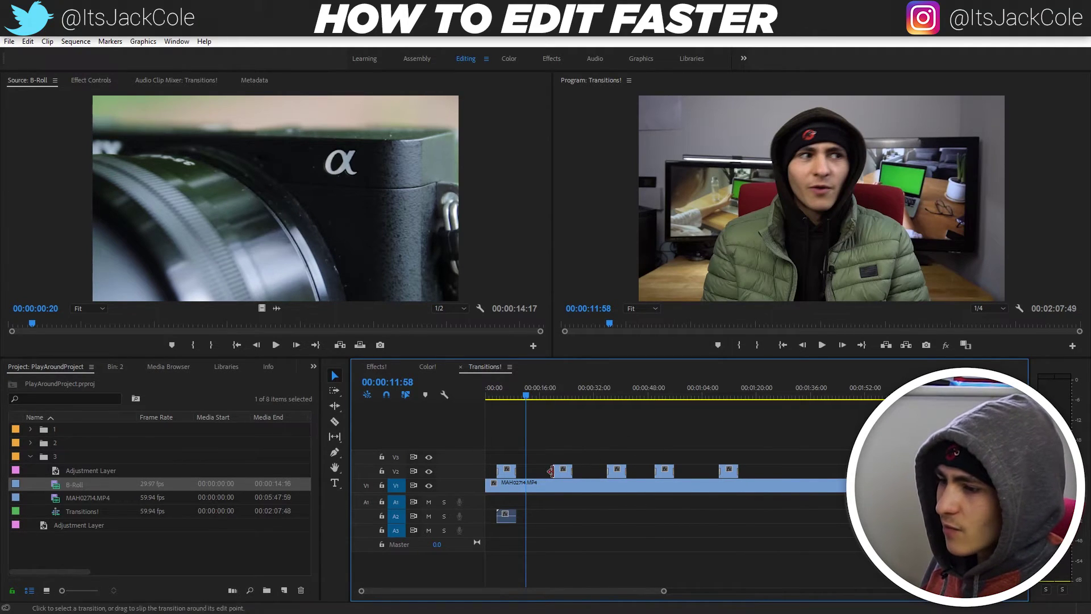
pyautogui.moveTo(811, 449); pyautogui.dragTo(565, 475)
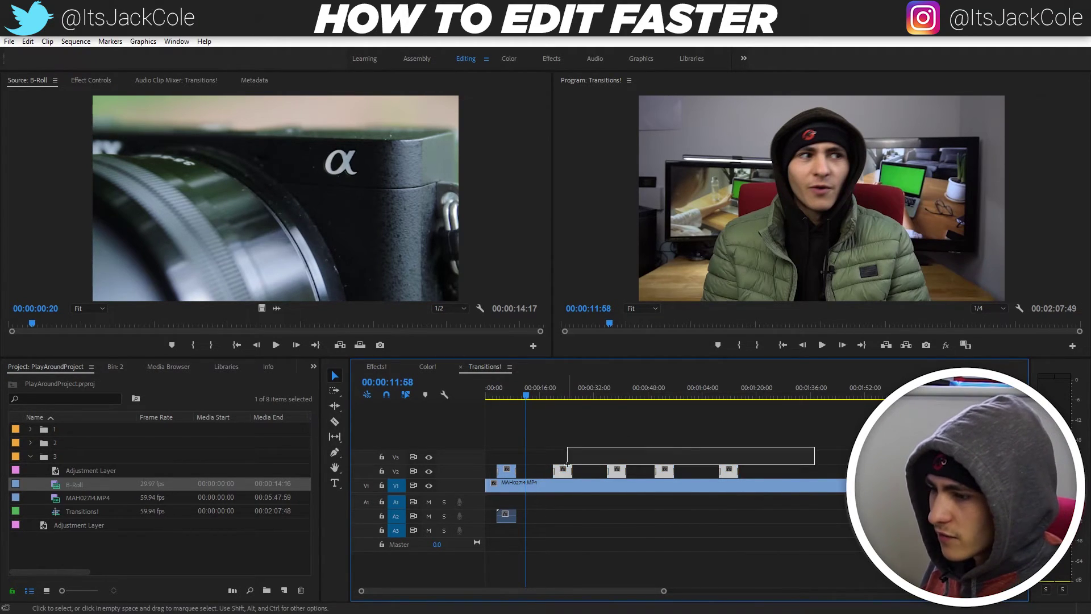
# - Save the project and move the playhead to the end of the B-Roll clip at 00:00:09:15
pyautogui.click(498, 396)
pyautogui.hotkey('ctrl', 's')
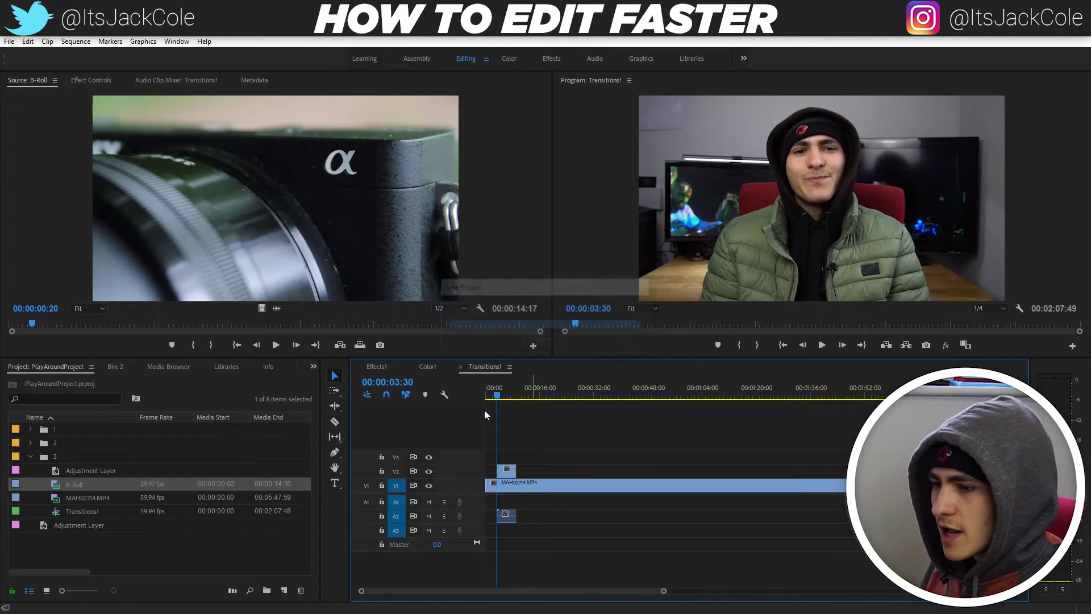
pyautogui.click(531, 391)
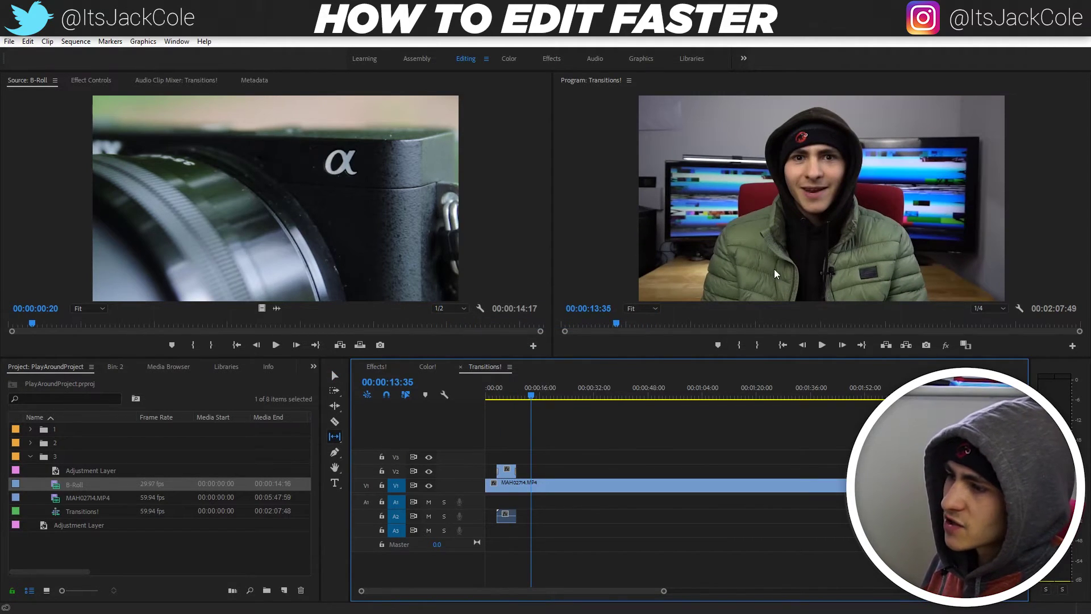
pyautogui.click(670, 398)
pyautogui.click(518, 400)
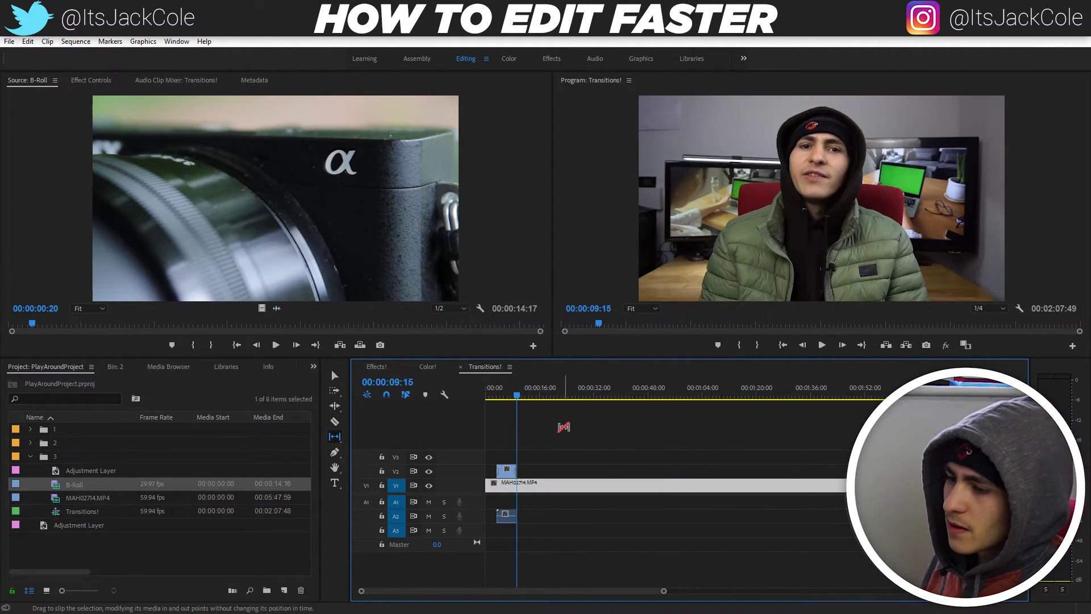
# - Add the text title "$130" over the talking-head footage and position it in the lower-left corner of the frame
pyautogui.click(564, 429)
pyautogui.press('t')
pyautogui.click(805, 257)
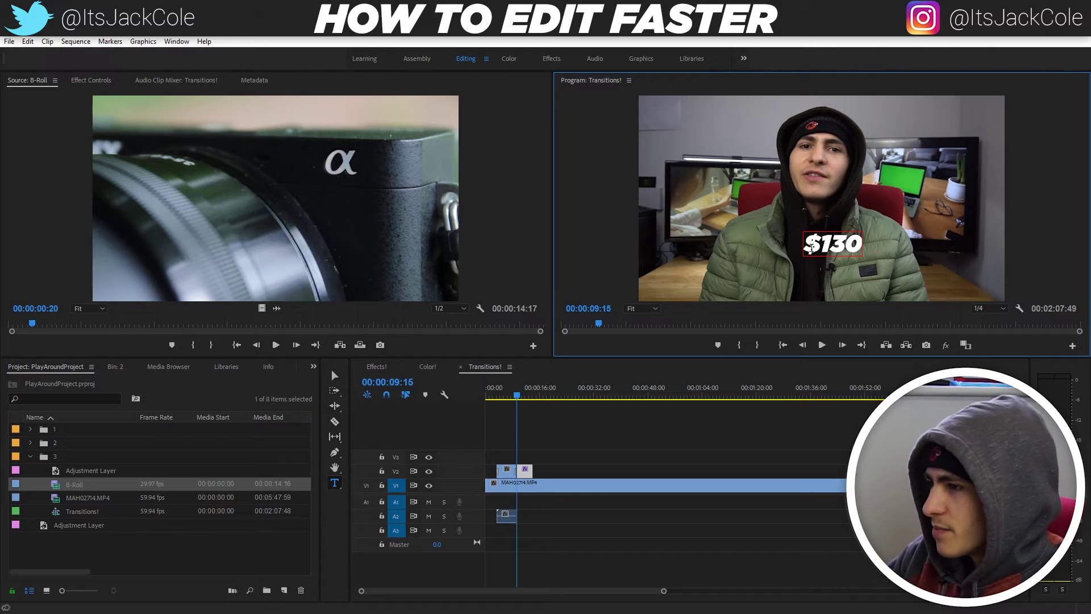
pyautogui.click(609, 434)
pyautogui.press('v')
pyautogui.moveTo(837, 246); pyautogui.dragTo(690, 288)
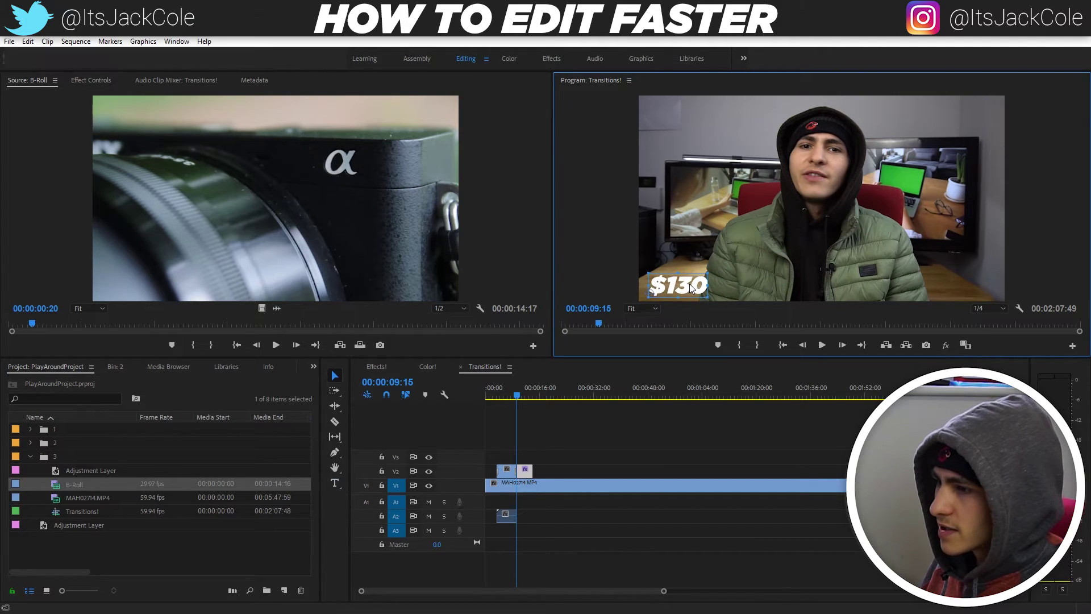
# - Move the $130 title clip on V2 to start at about 00:00:13:37 and play the sequence from there
pyautogui.click(708, 451)
pyautogui.moveTo(524, 473); pyautogui.dragTo(539, 472)
pyautogui.click(533, 390)
pyautogui.click(584, 465)
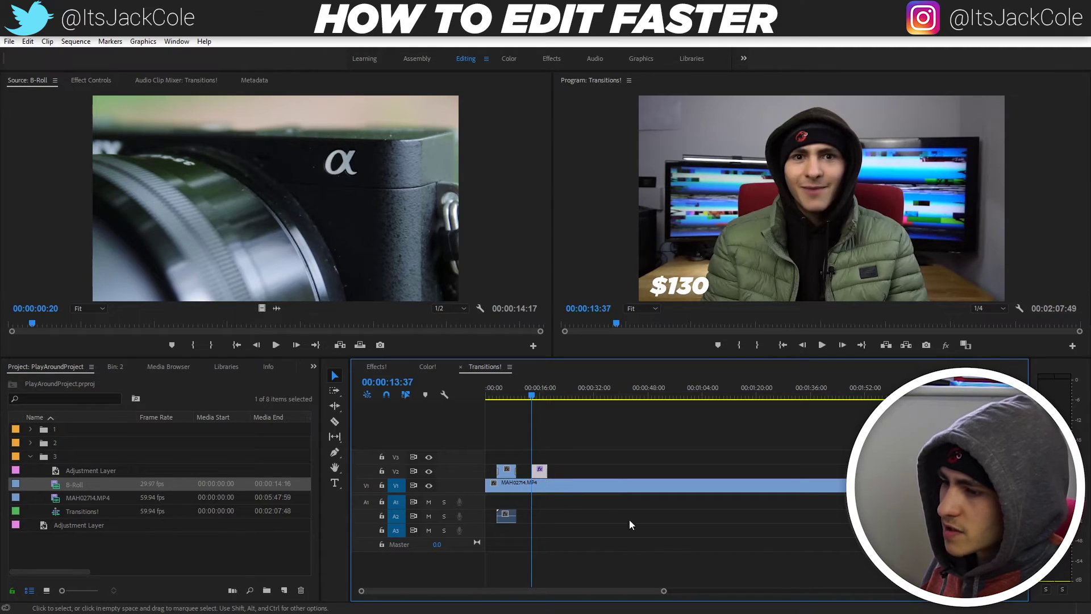
pyautogui.press('space')
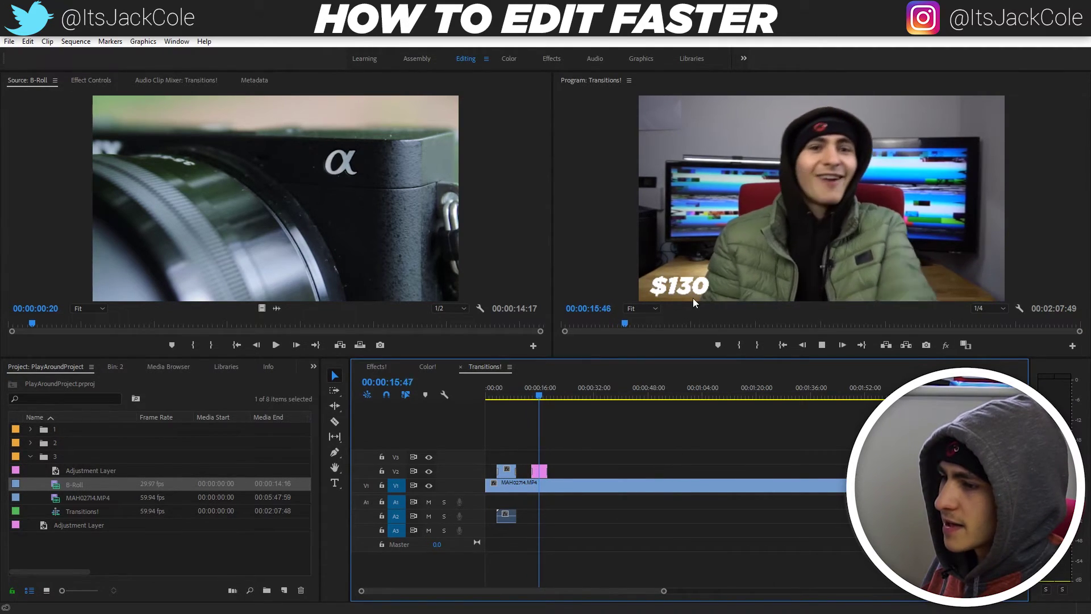
# - Zoom in on the timeline around the B-Roll and $130 clips and review playback to just past the title's end
pyautogui.moveTo(663, 592); pyautogui.dragTo(524, 592)
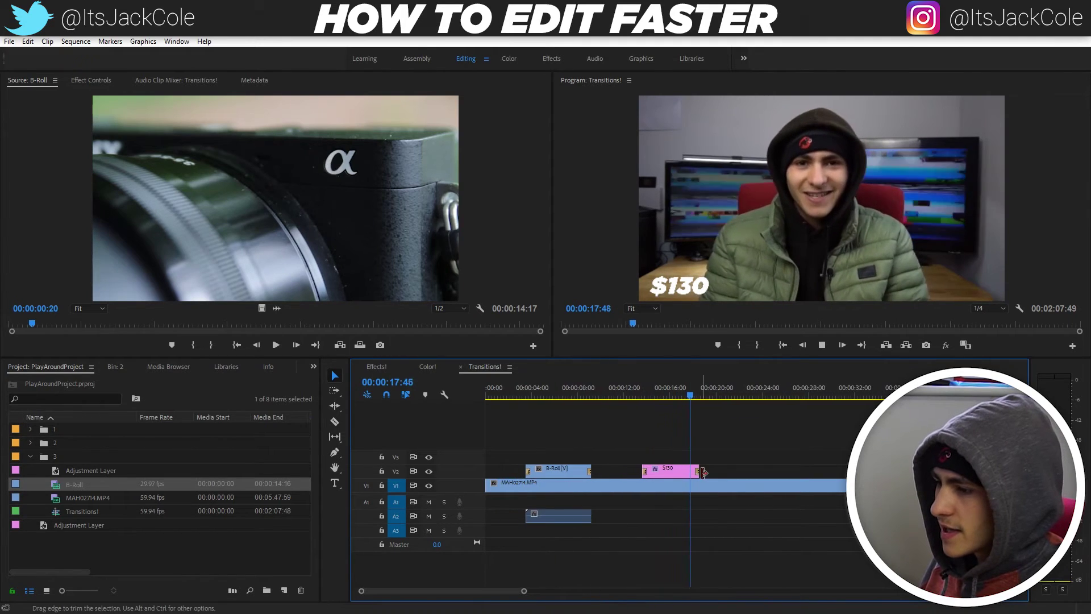
pyautogui.press('space')
pyautogui.click(718, 491)
pyautogui.click(777, 421)
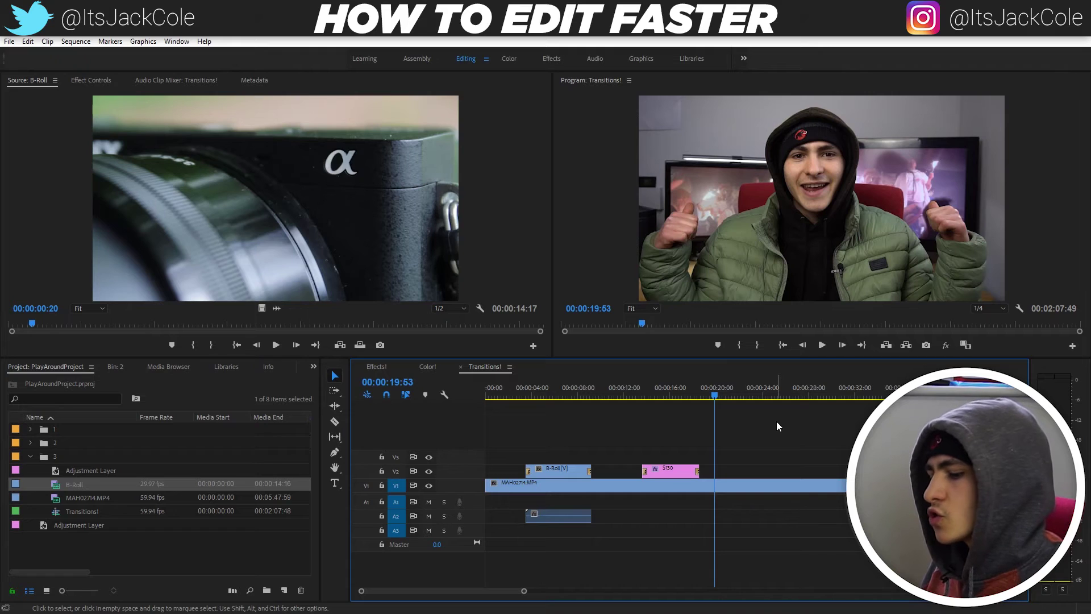
# - Browse the available video transitions in the Slide, Dissolve and Immersive Video groups, ending on VR Mobius Zoom
pyautogui.click(226, 377)
pyautogui.click(267, 368)
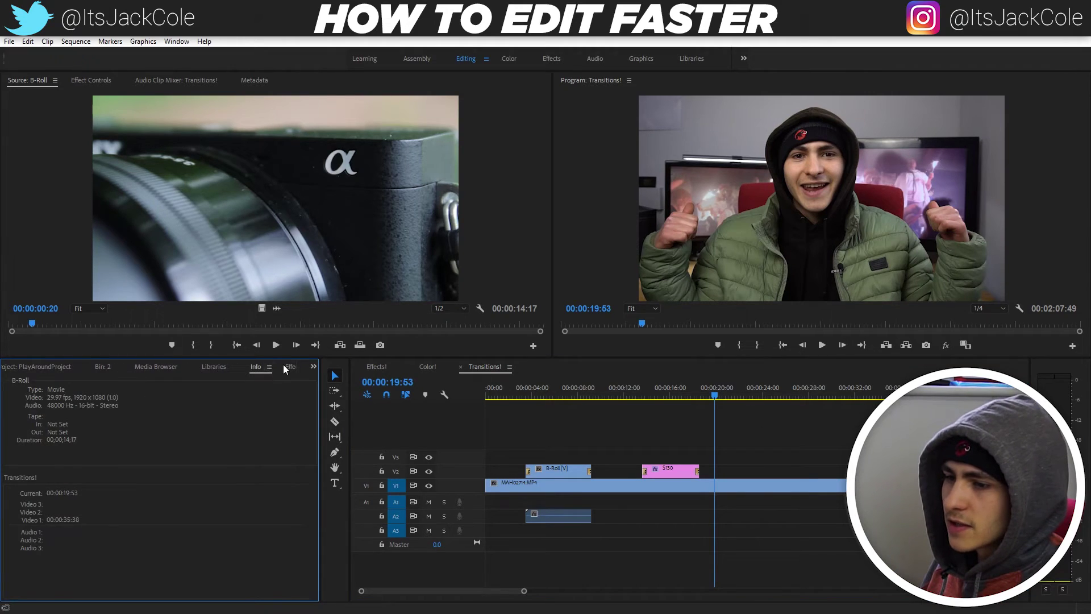
pyautogui.click(290, 366)
pyautogui.click(48, 562)
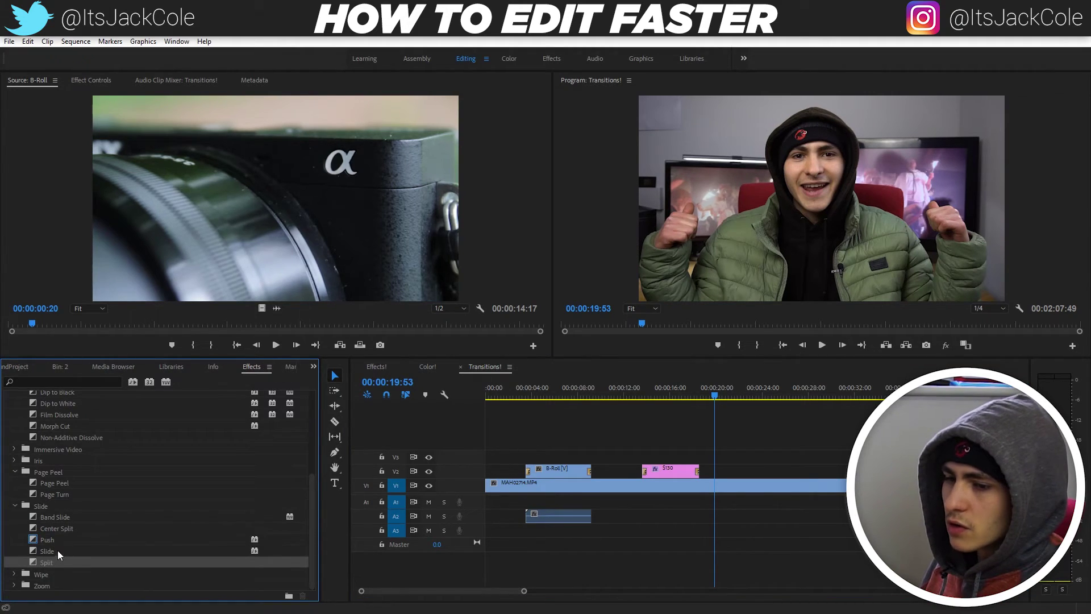
pyautogui.click(73, 528)
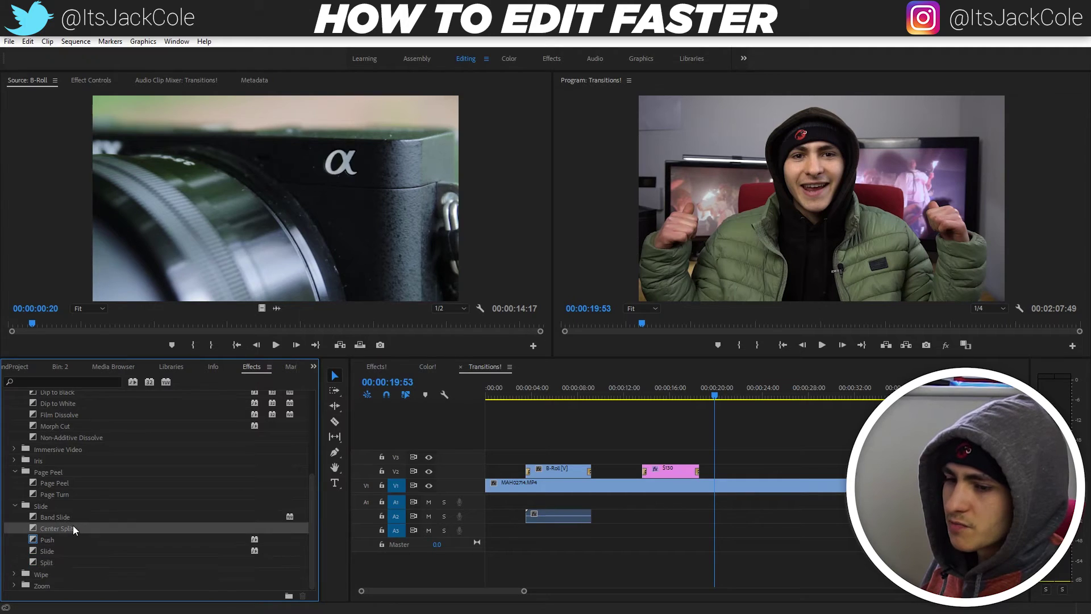
pyautogui.click(56, 562)
pyautogui.scroll(3, 56, 539)
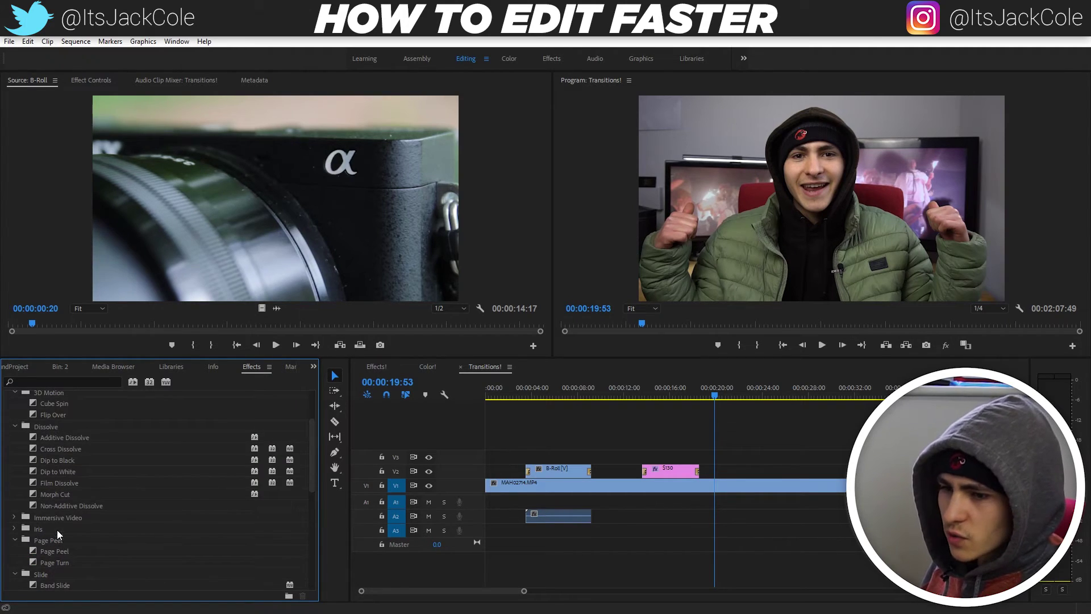
pyautogui.doubleClick(57, 518)
pyautogui.scroll(-3, 56, 523)
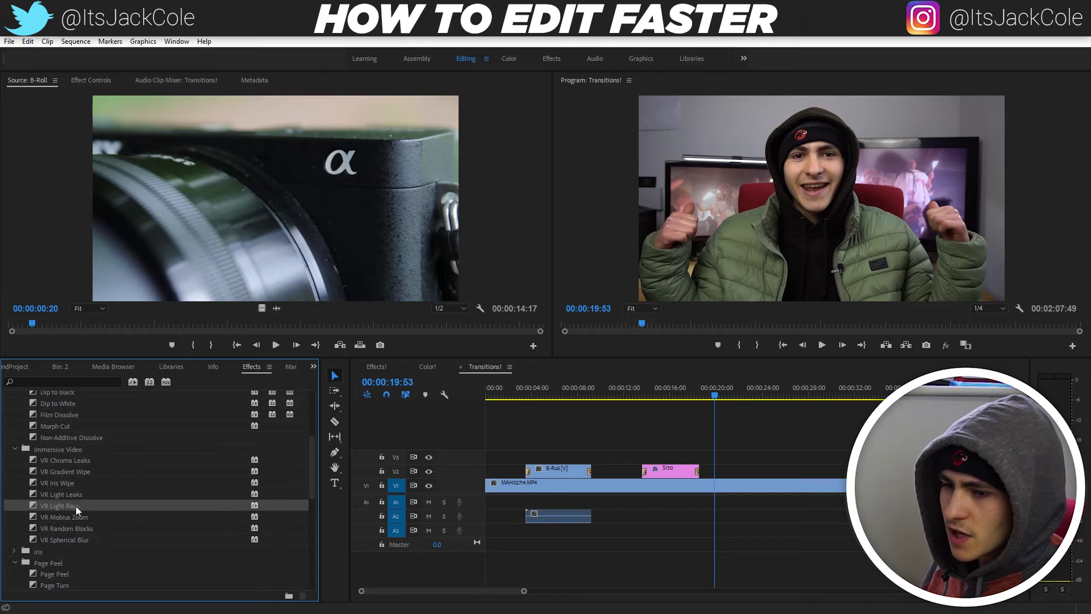
pyautogui.click(70, 473)
pyautogui.click(70, 483)
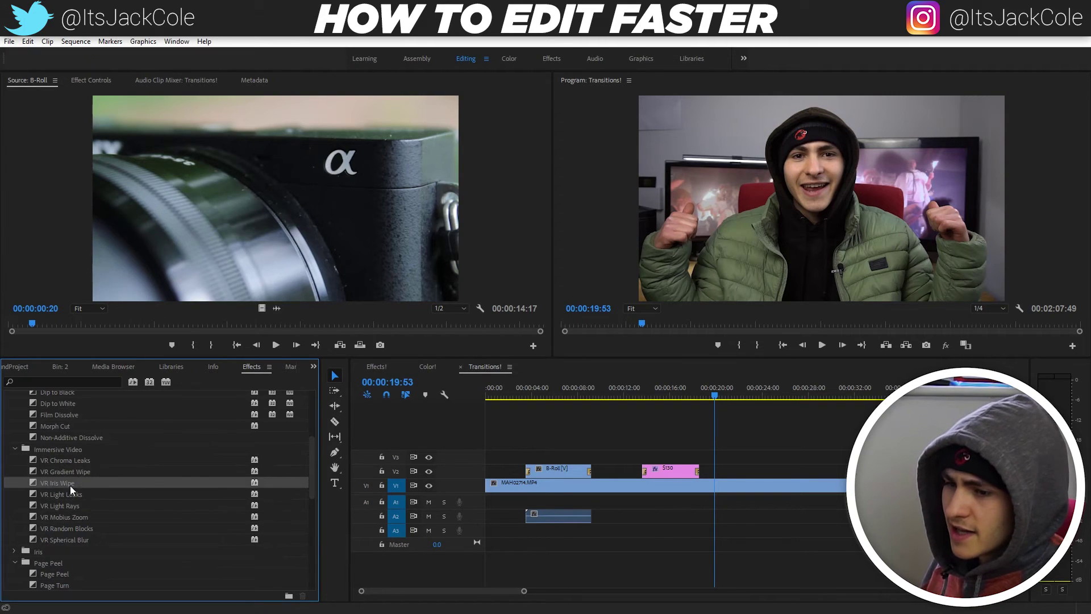
pyautogui.click(70, 519)
# - Delete the existing transitions from the start and end of the B-Roll clip on V2
pyautogui.click(648, 396)
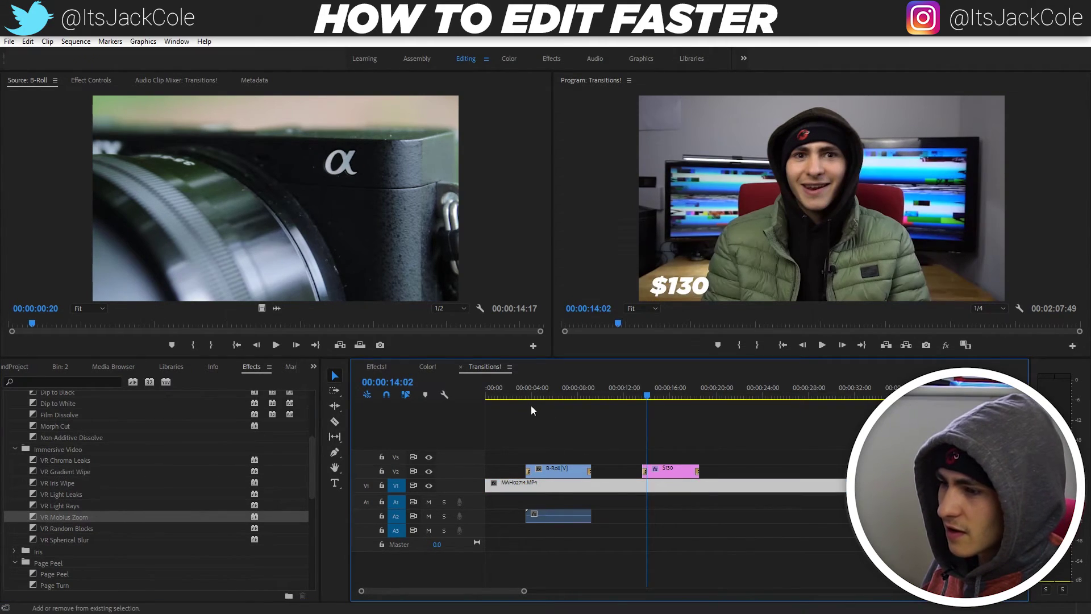
pyautogui.click(529, 472)
pyautogui.press('Delete')
pyautogui.click(589, 474)
pyautogui.press('Delete')
# - Set VR Mobius Zoom as the default video transition
pyautogui.rightClick(59, 529)
pyautogui.click(64, 514)
pyautogui.rightClick(63, 514)
pyautogui.click(125, 521)
# - Apply the default transition to both ends of the B-Roll clip on V2 and start playback
pyautogui.click(567, 472)
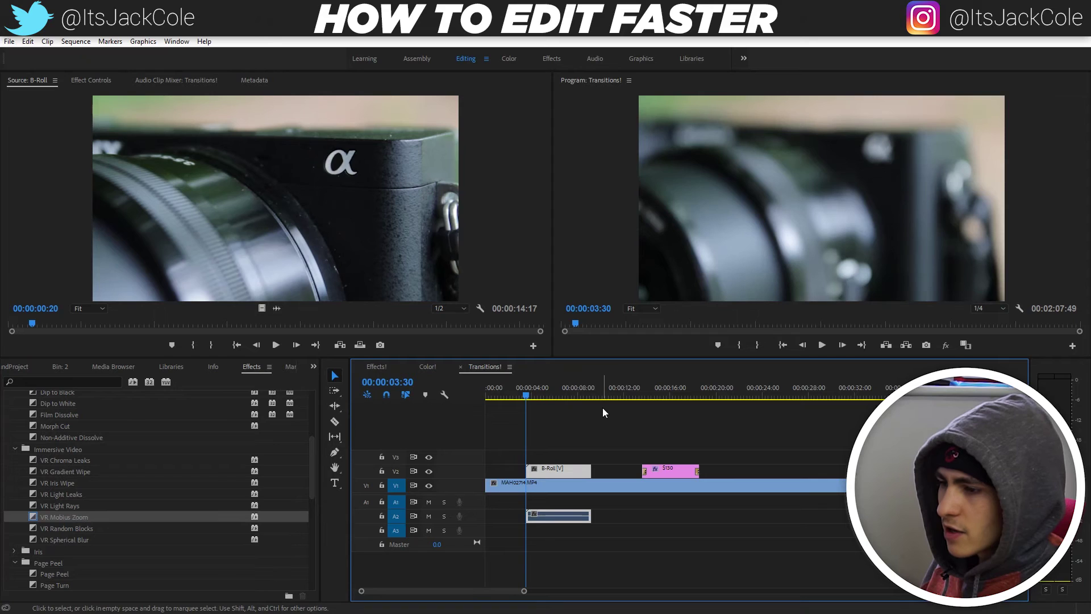
pyautogui.hotkey('shift', 'd')
pyautogui.press('space')
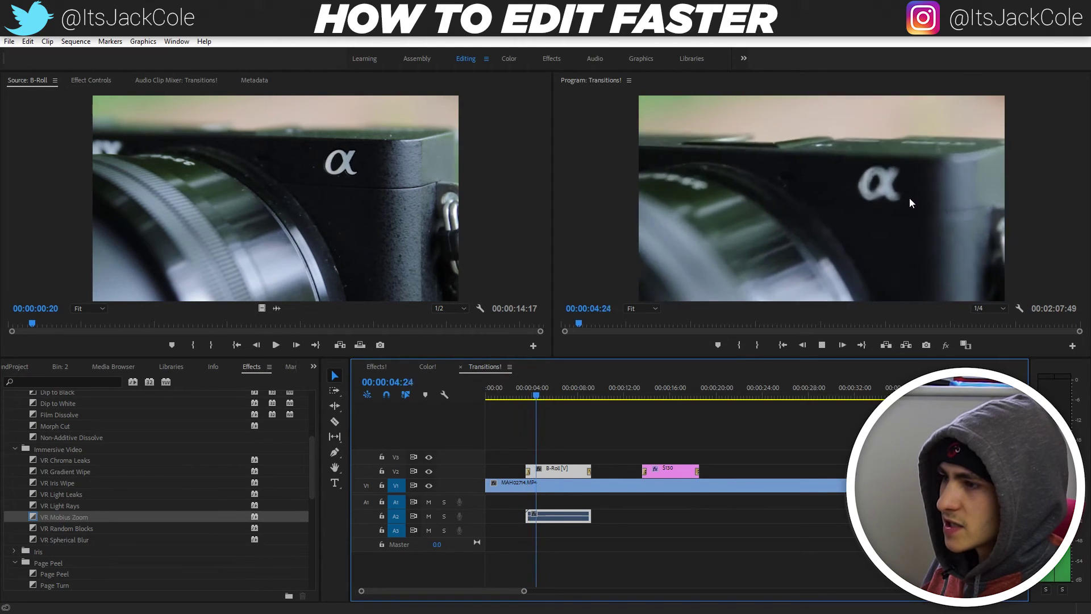
# - Replay the transitions at the B-Roll clip's start and end, and park the playhead on the ending one at 00:00:09:04
pyautogui.click(515, 394)
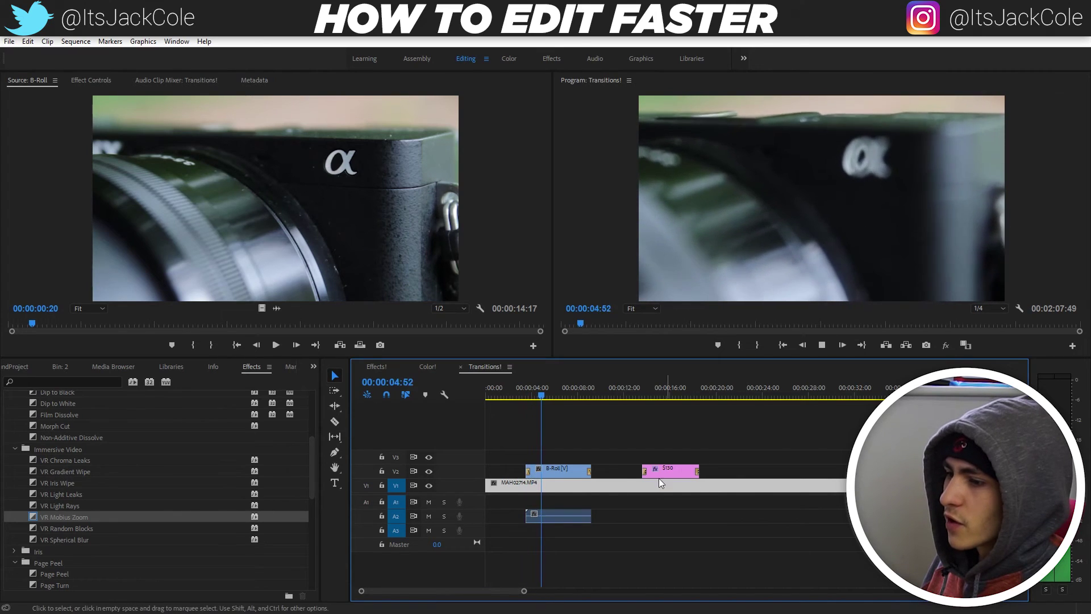
pyautogui.click(581, 388)
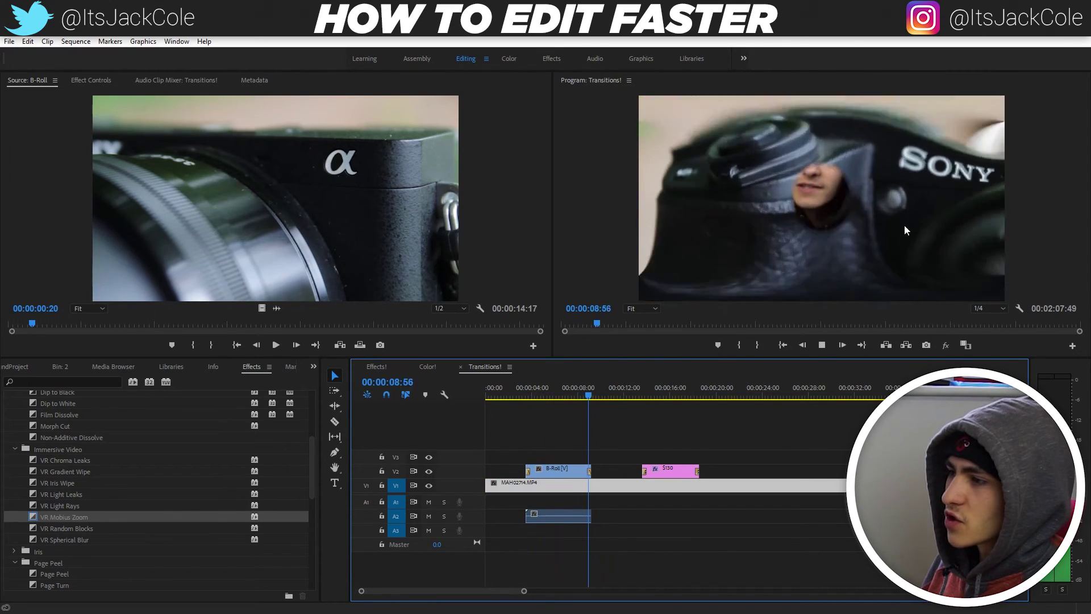
pyautogui.press('space')
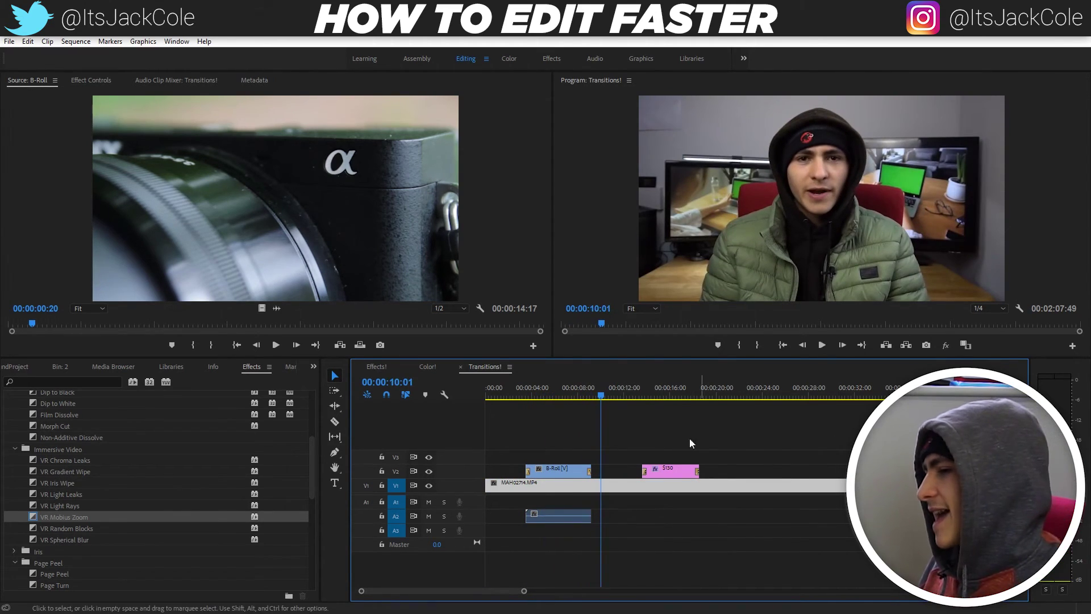
pyautogui.moveTo(592, 392); pyautogui.dragTo(592, 394)
# - Return to the Transitions! sequence and save the project
pyautogui.click(66, 451)
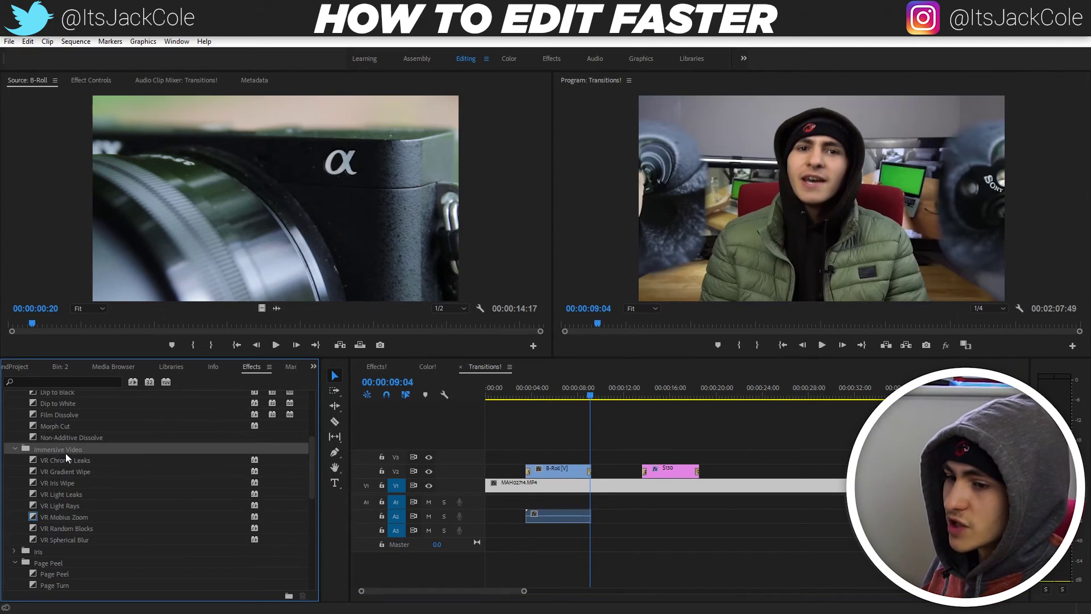
pyautogui.click(690, 416)
pyautogui.hotkey('ctrl', 's')
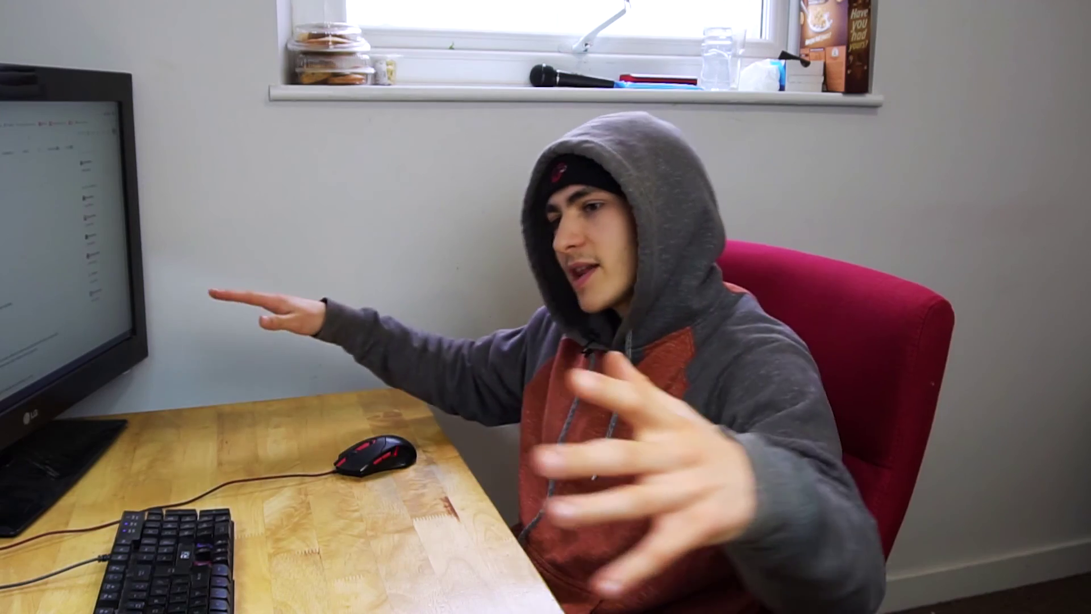